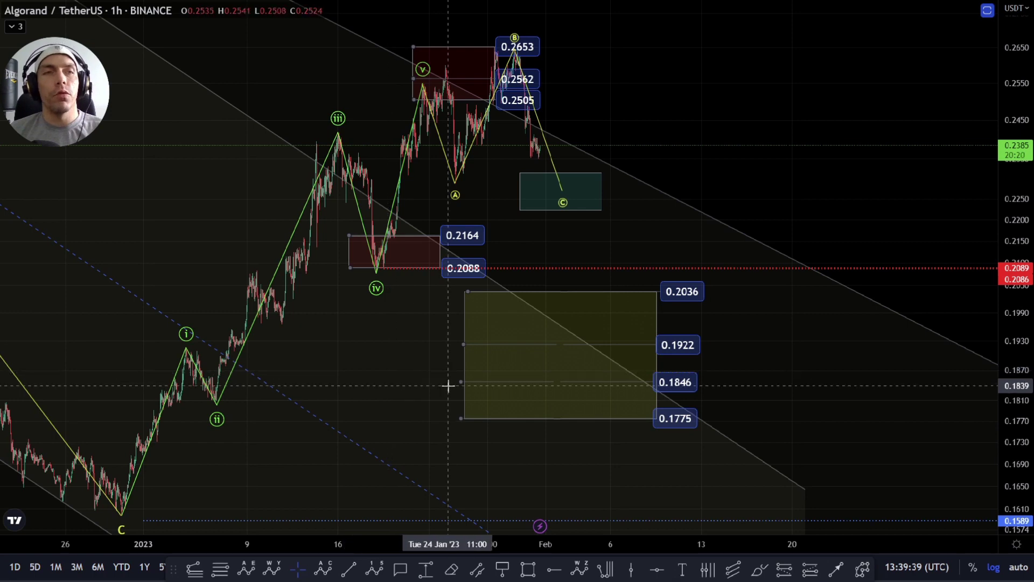
# Inspect the large yellow target box and zoom in to center the ABC correction
pyautogui.moveTo(388, 340); pyautogui.dragTo(427, 360)
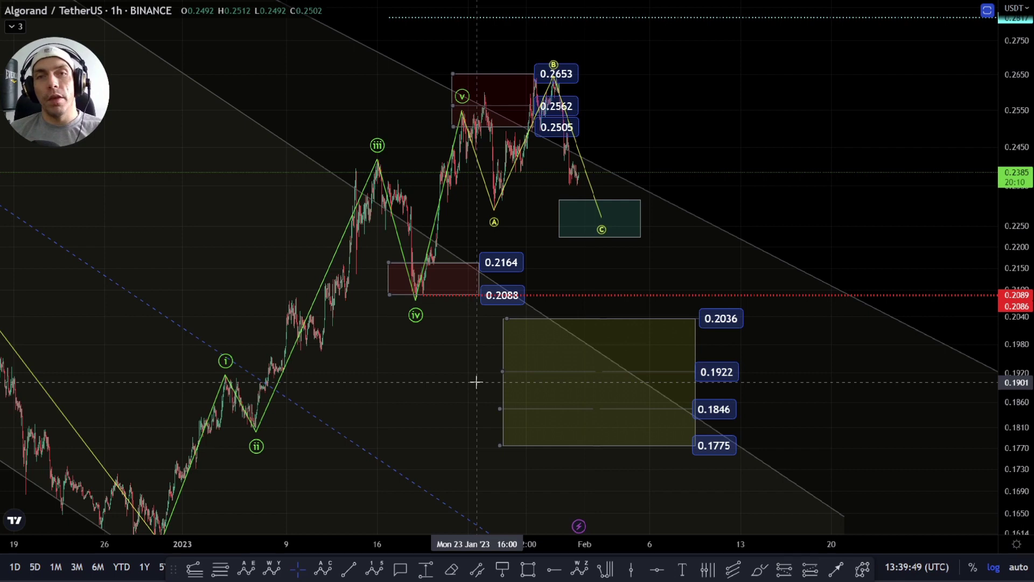
pyautogui.click(558, 392)
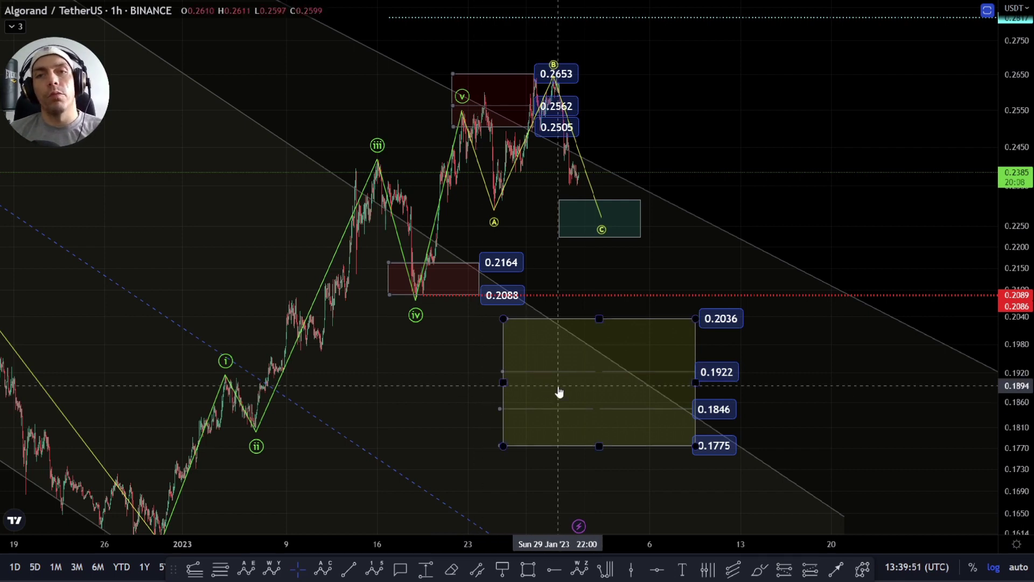
pyautogui.moveTo(438, 375); pyautogui.dragTo(436, 328)
pyautogui.scroll(5, 448, 370)
pyautogui.moveTo(498, 338); pyautogui.dragTo(462, 375)
pyautogui.moveTo(1015, 404); pyautogui.dragTo(956, 328)
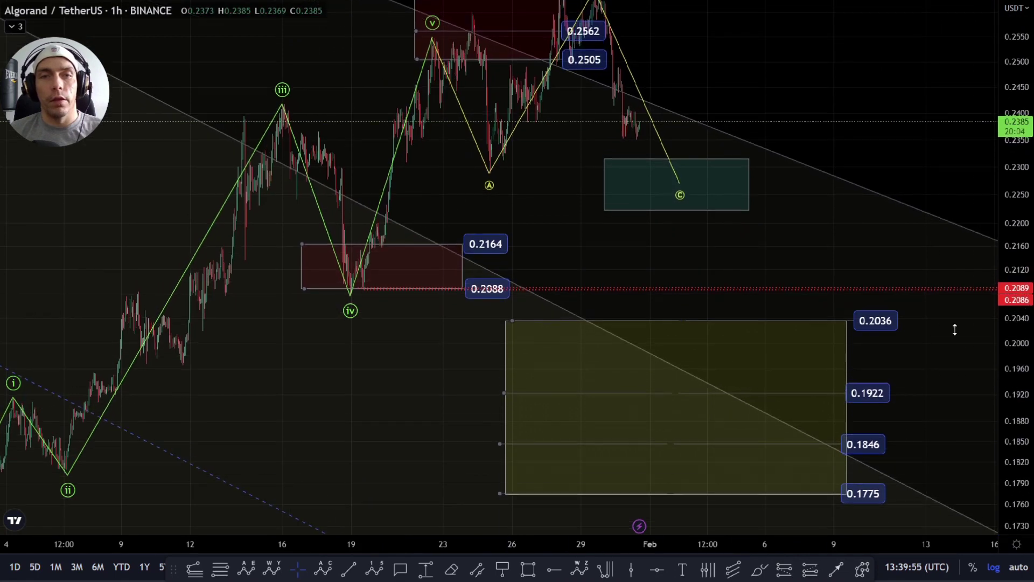
pyautogui.moveTo(567, 204); pyautogui.dragTo(563, 266)
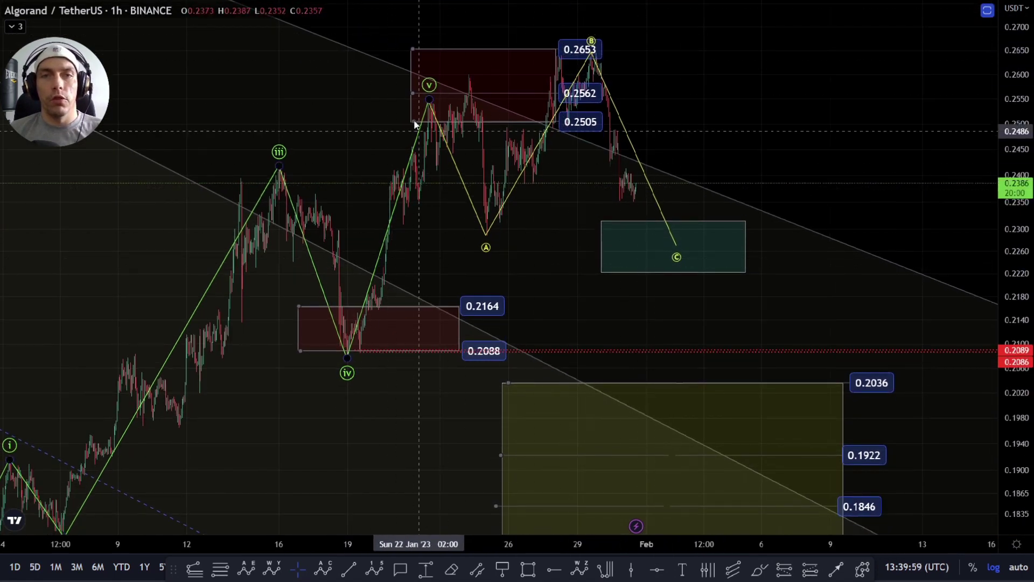
pyautogui.moveTo(702, 136); pyautogui.dragTo(581, 153)
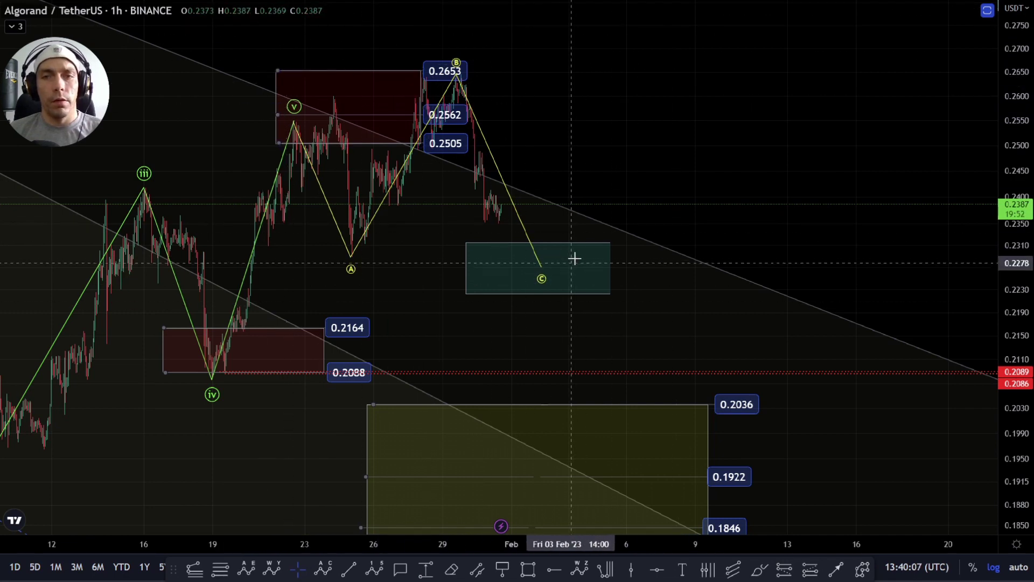
# Check the green wave C target box and rescale the price axis around the correction
pyautogui.click(612, 259)
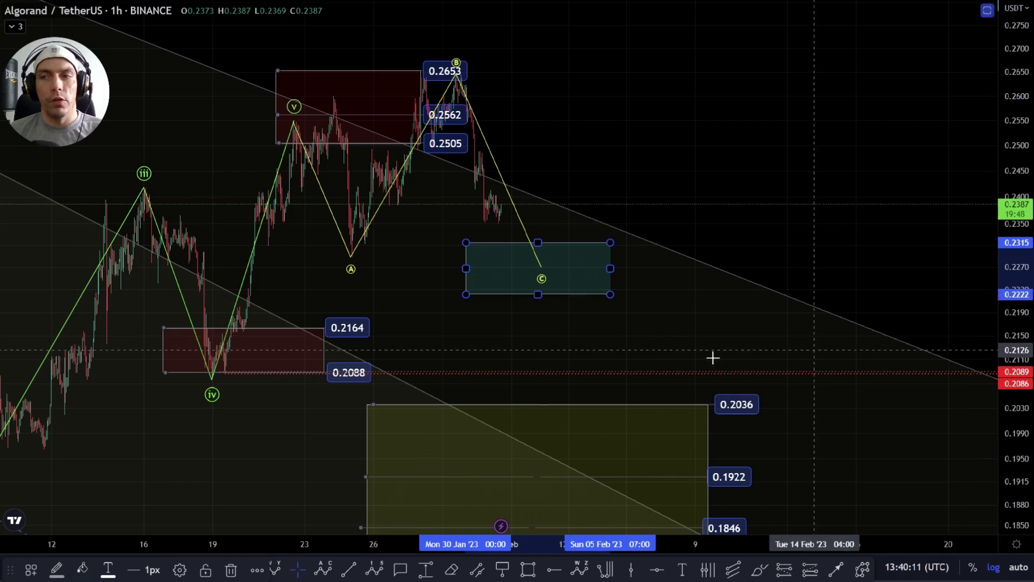
pyautogui.scroll(-5, 538, 325)
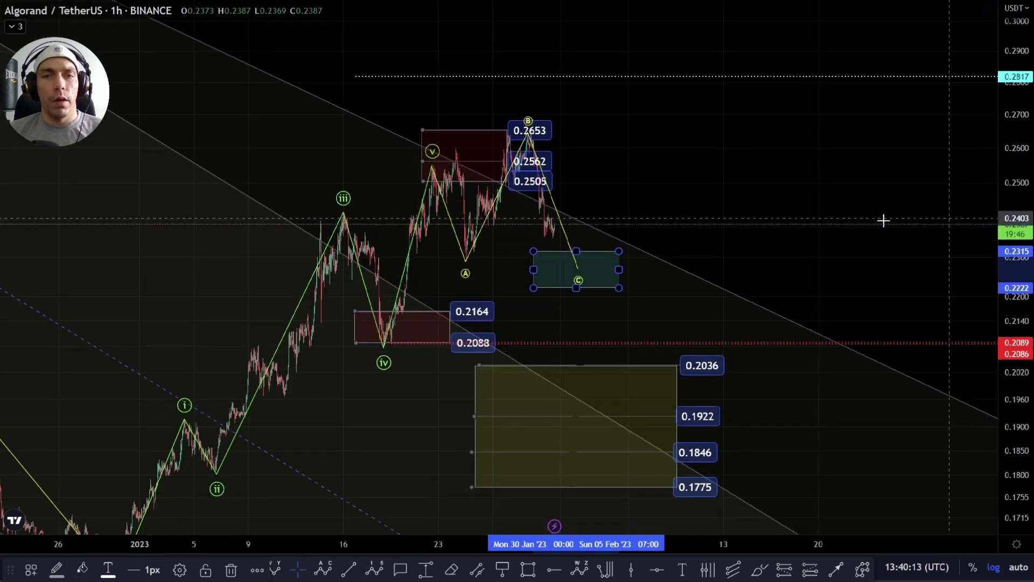
pyautogui.moveTo(568, 312); pyautogui.dragTo(590, 249)
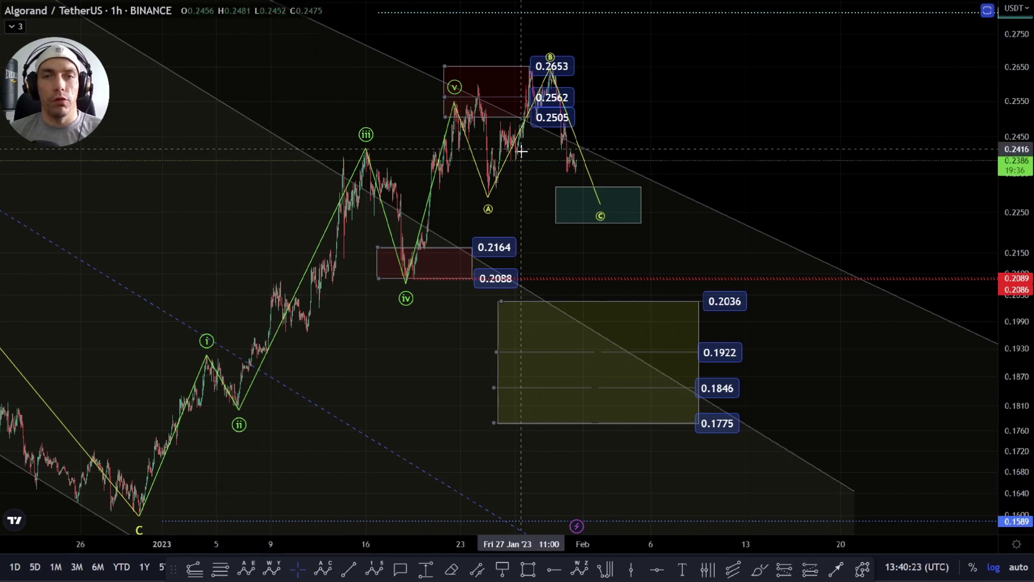
pyautogui.moveTo(588, 253); pyautogui.dragTo(504, 286)
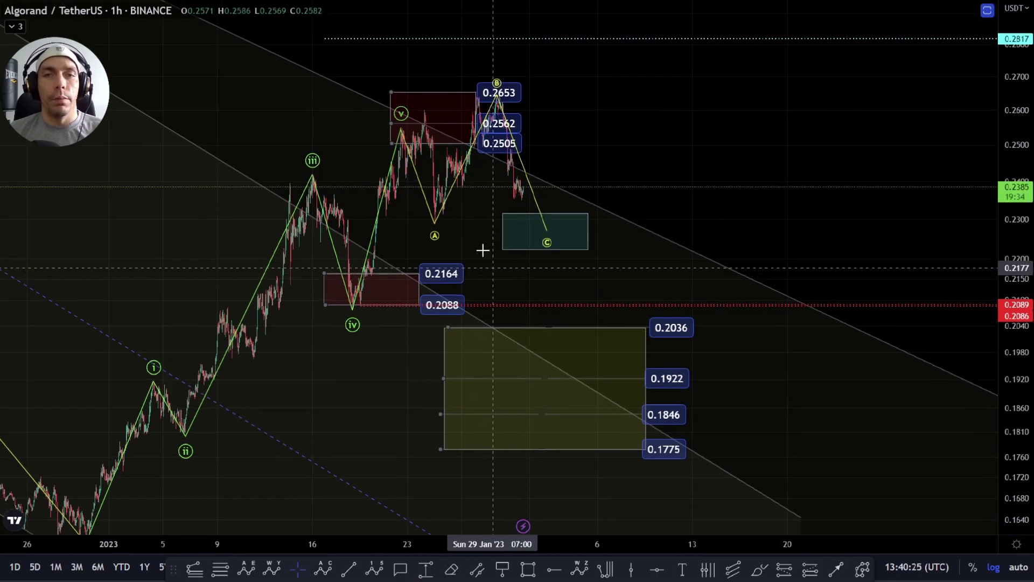
pyautogui.scroll(3, 494, 280)
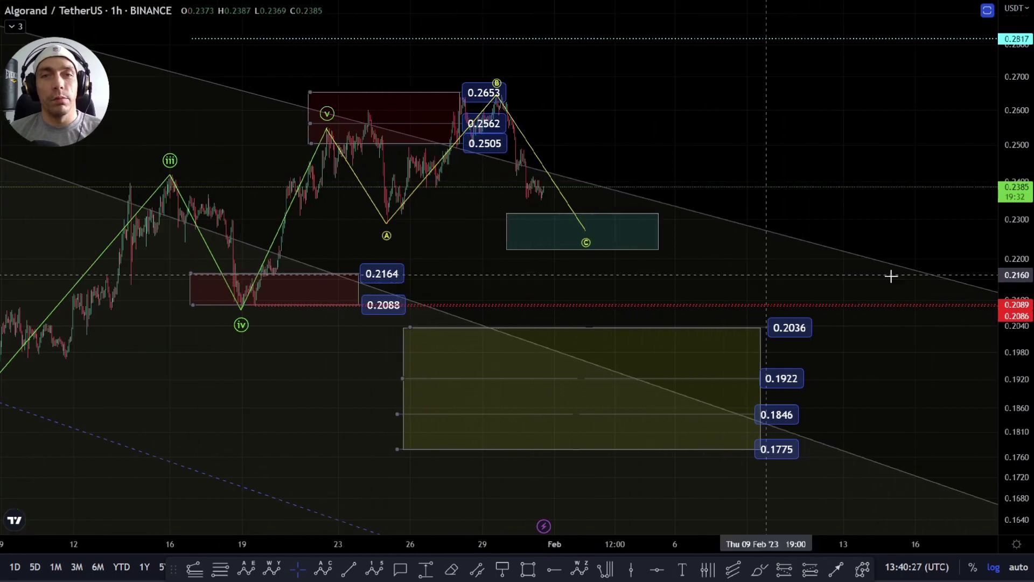
pyautogui.moveTo(1018, 353); pyautogui.dragTo(1022, 261)
pyautogui.moveTo(699, 96); pyautogui.dragTo(726, 258)
pyautogui.scroll(1, 418, 171)
pyautogui.scroll(2, 418, 170)
pyautogui.scroll(3, 623, 279)
pyautogui.moveTo(1017, 366); pyautogui.dragTo(1018, 245)
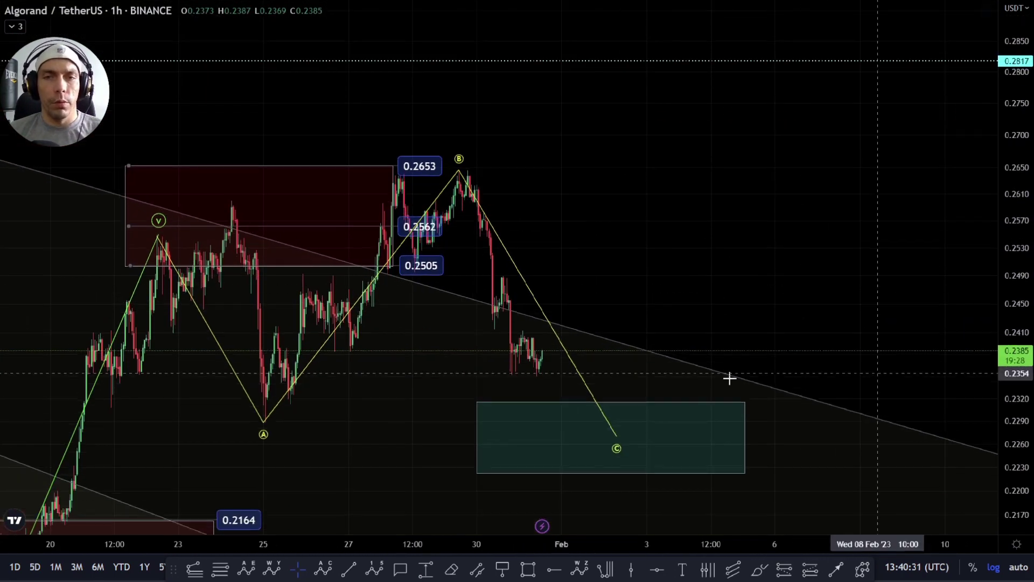
pyautogui.scroll(-3, 704, 250)
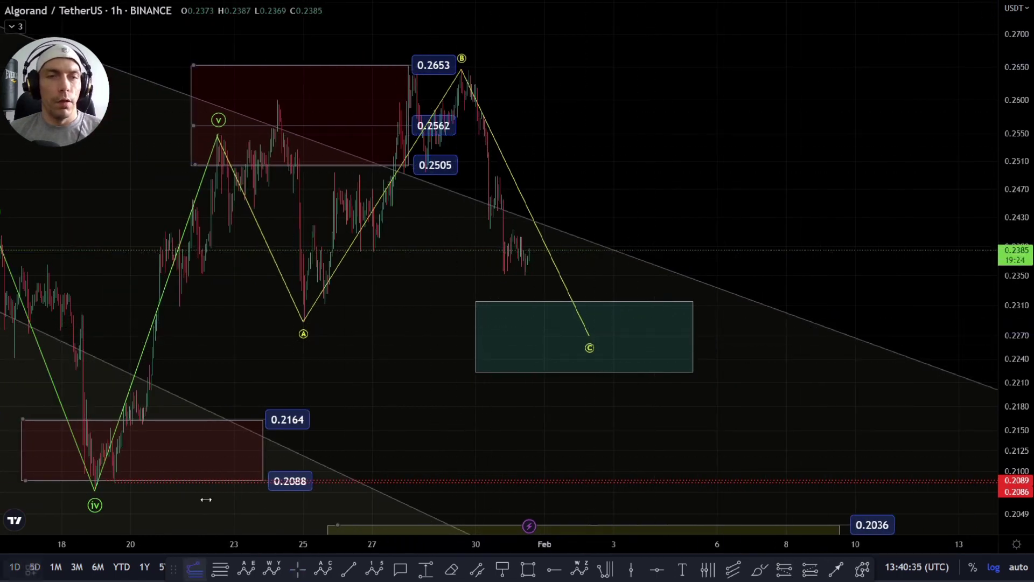
# Draw a Fib extension from the wave v peak through the A low to the B peak
pyautogui.click(222, 135)
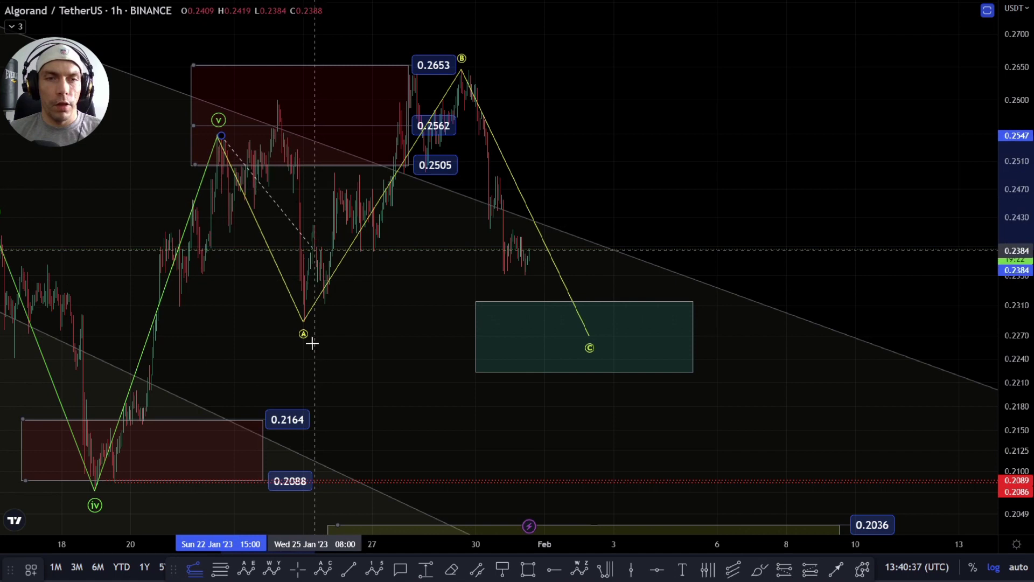
pyautogui.click(304, 304)
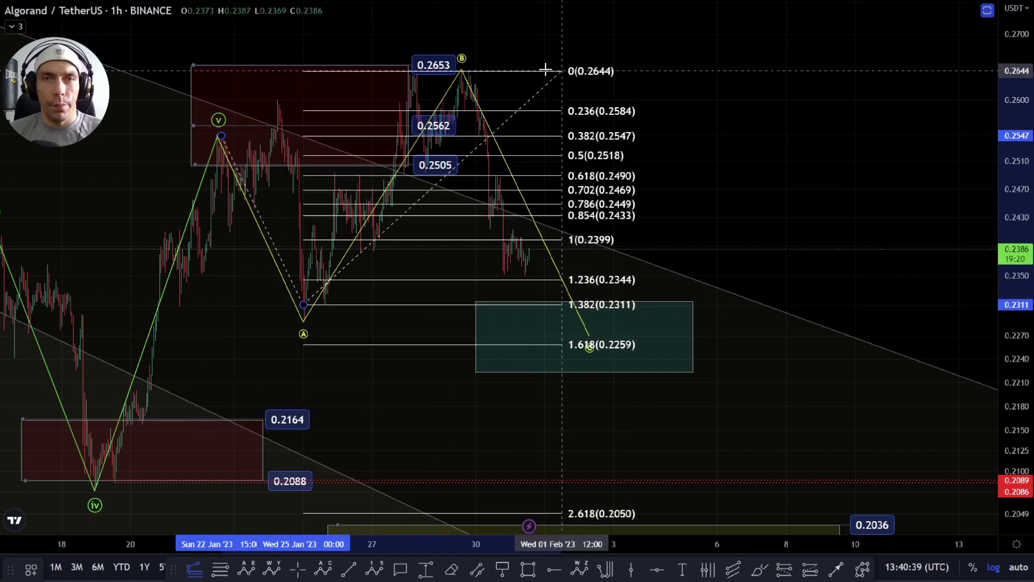
pyautogui.click(469, 70)
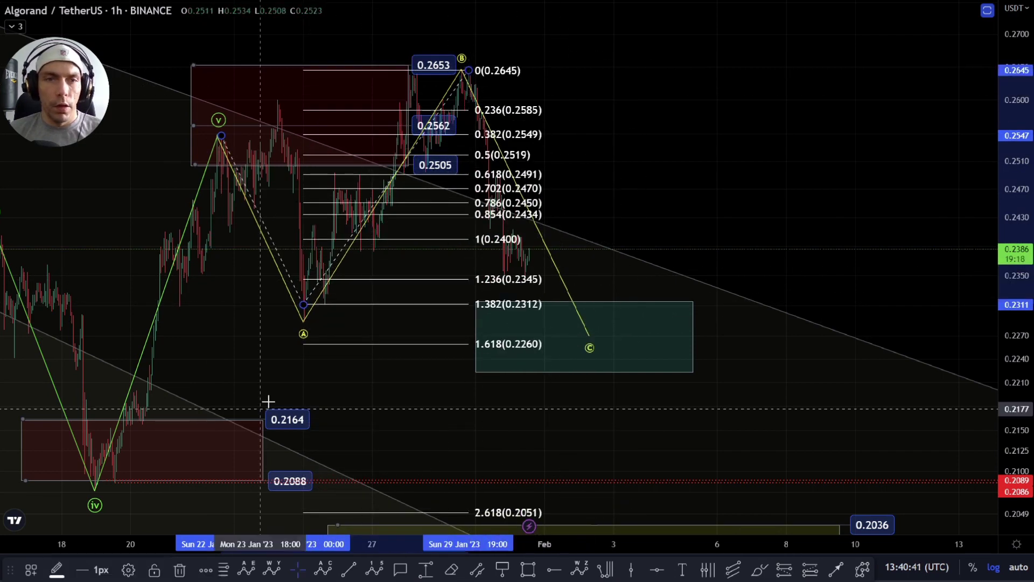
# Lower the extension's A anchor and lift the wave C point to about 0.2350
pyautogui.moveTo(303, 306); pyautogui.dragTo(304, 323)
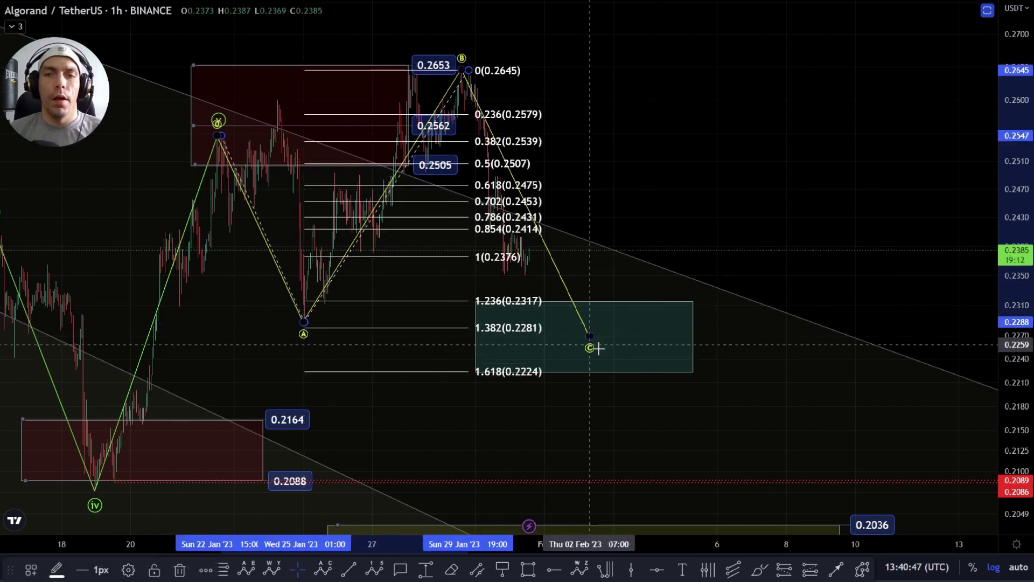
pyautogui.moveTo(591, 340)
pyautogui.mouseDown()
pyautogui.moveTo(506, 275)
pyautogui.moveTo(536, 273)
pyautogui.moveTo(541, 320)
pyautogui.moveTo(546, 306)
pyautogui.moveTo(516, 264)
pyautogui.moveTo(506, 281)
pyautogui.moveTo(522, 276)
pyautogui.mouseUp()
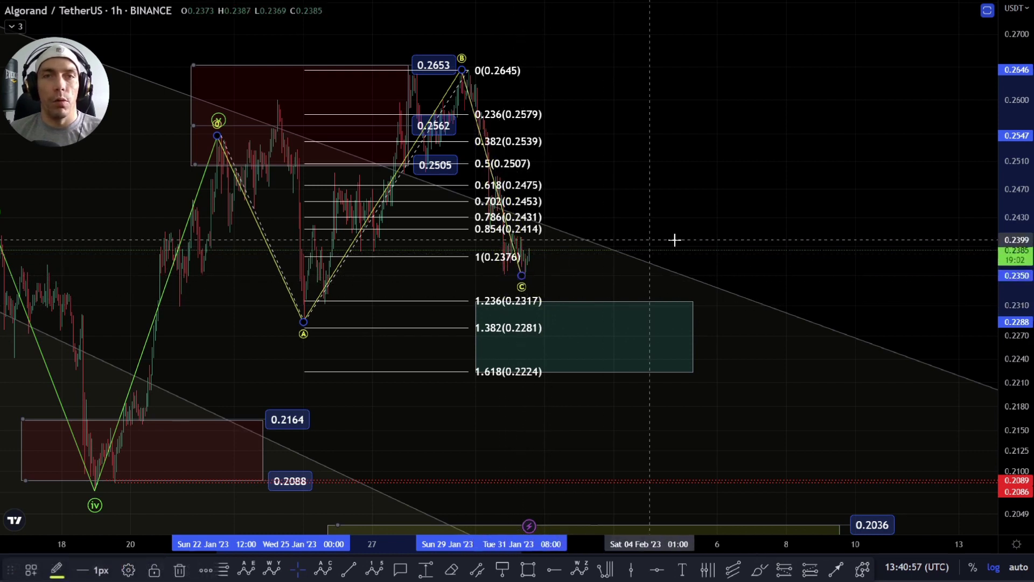
pyautogui.moveTo(647, 183); pyautogui.dragTo(633, 222)
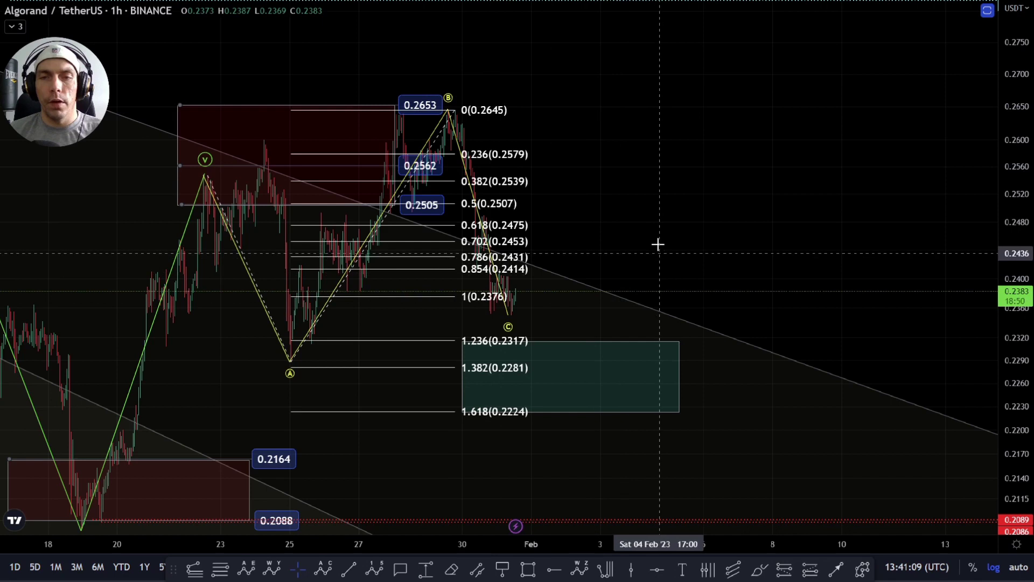
# Delete the Fib extension drawing from the chart
pyautogui.moveTo(658, 244); pyautogui.dragTo(656, 216)
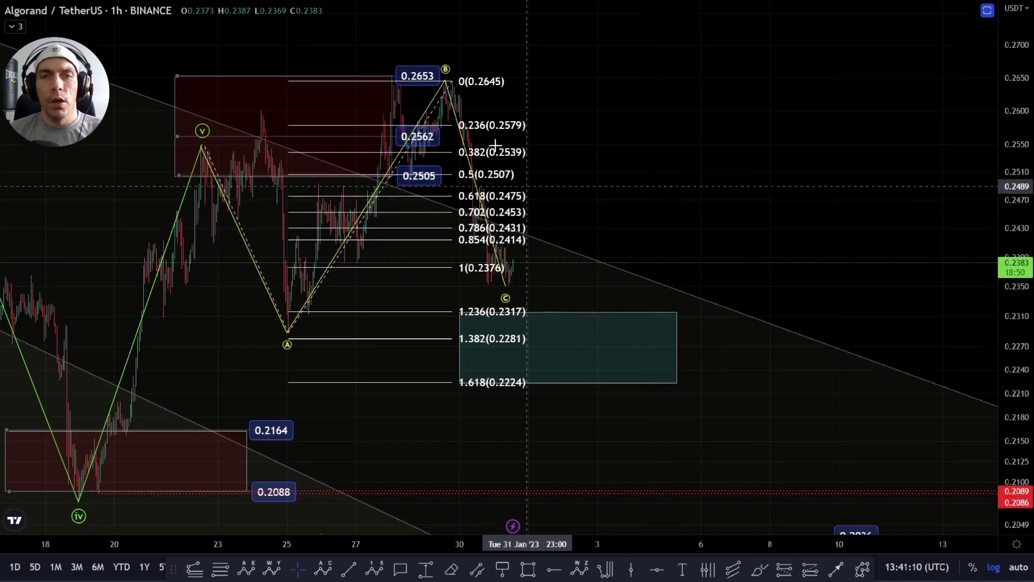
pyautogui.click(479, 108)
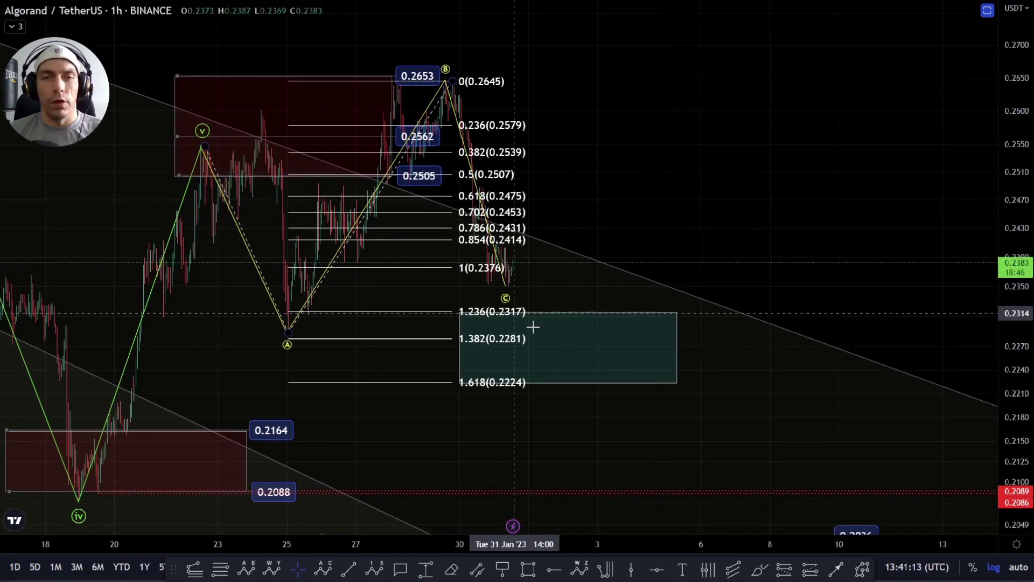
pyautogui.click(448, 270)
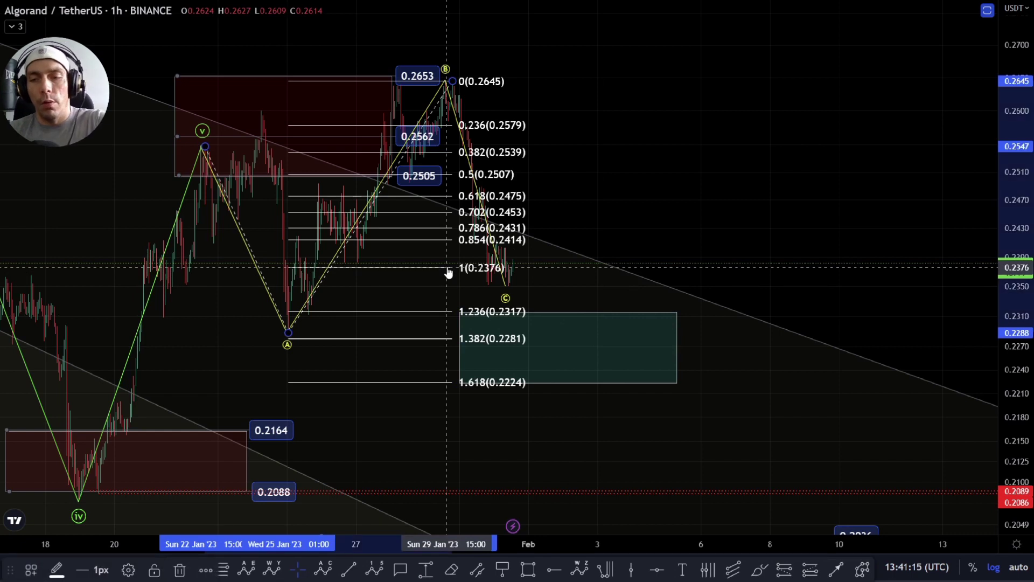
pyautogui.press('Delete')
# Unhide the '5 wave down micro flat' drawings and zoom in on the micro wave count
pyautogui.rightClick(582, 212)
pyautogui.click(640, 437)
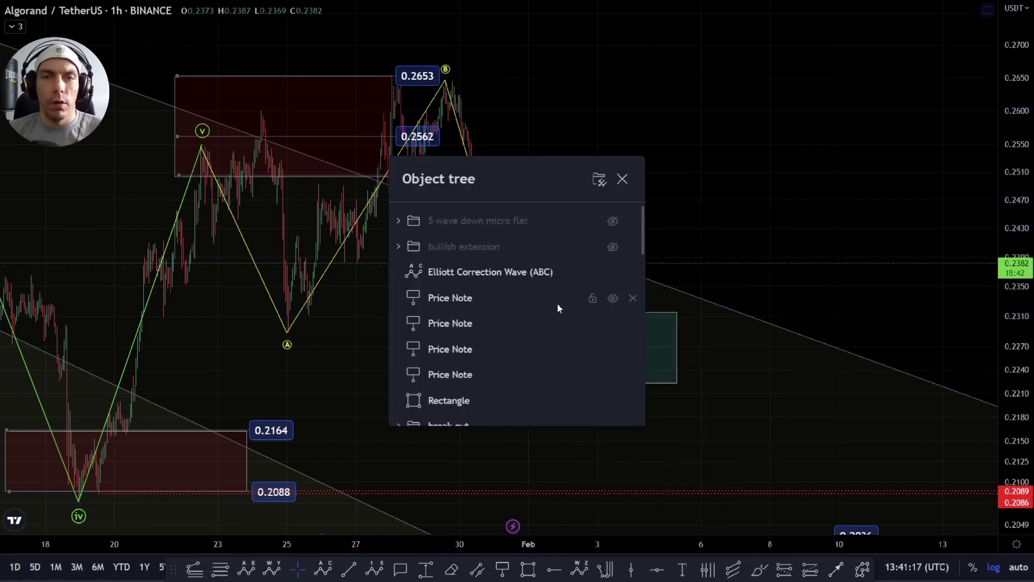
pyautogui.click(612, 221)
pyautogui.click(795, 222)
pyautogui.scroll(5, 508, 326)
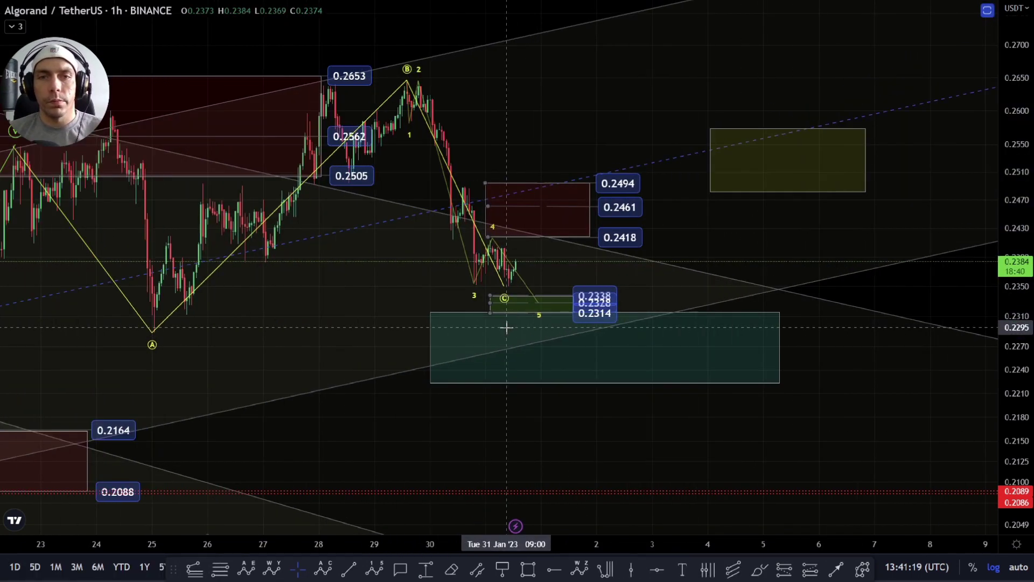
pyautogui.scroll(5, 533, 289)
pyautogui.moveTo(1016, 441); pyautogui.dragTo(1016, 285)
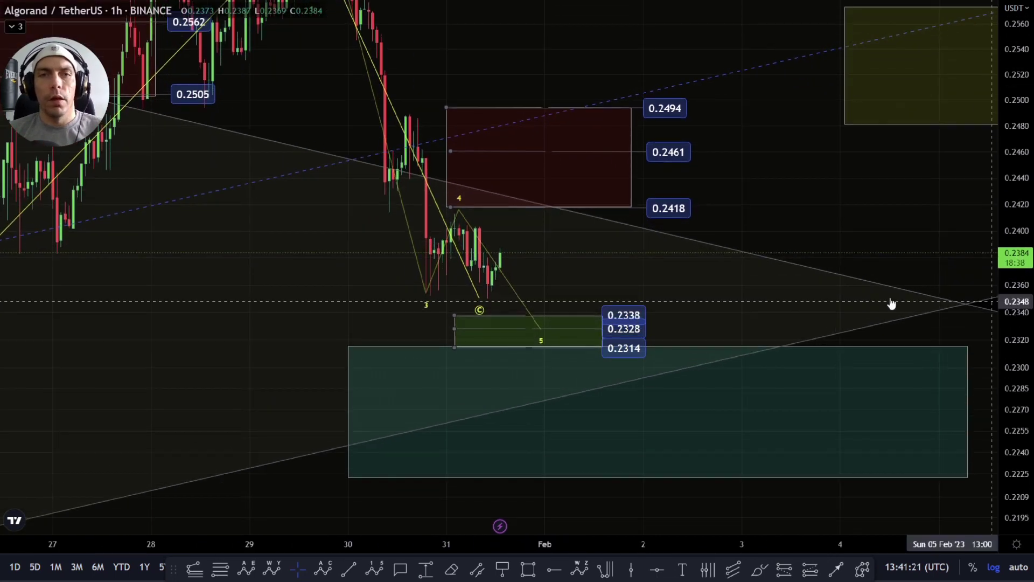
pyautogui.moveTo(532, 54); pyautogui.dragTo(545, 194)
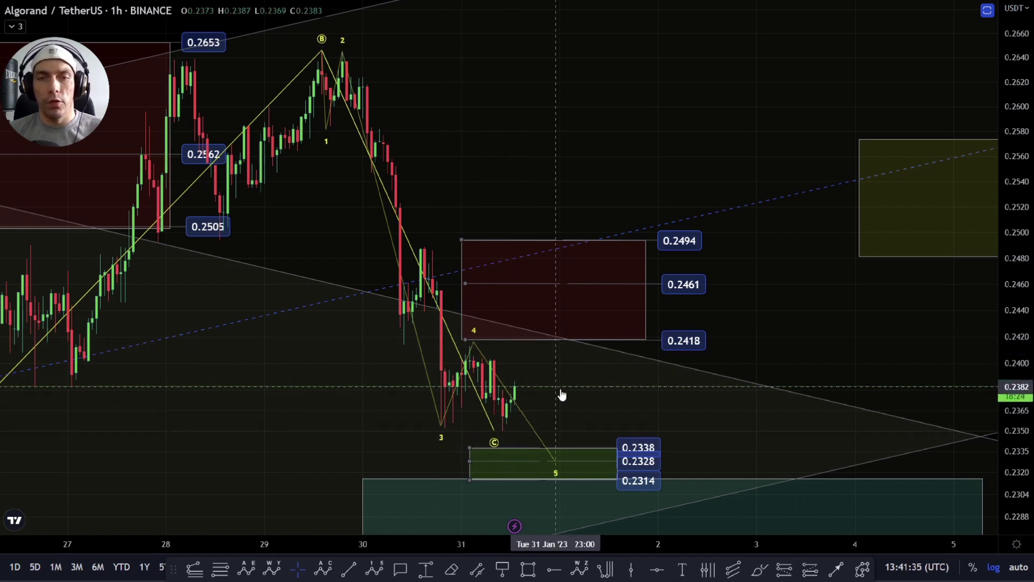
pyautogui.moveTo(554, 403); pyautogui.dragTo(516, 349)
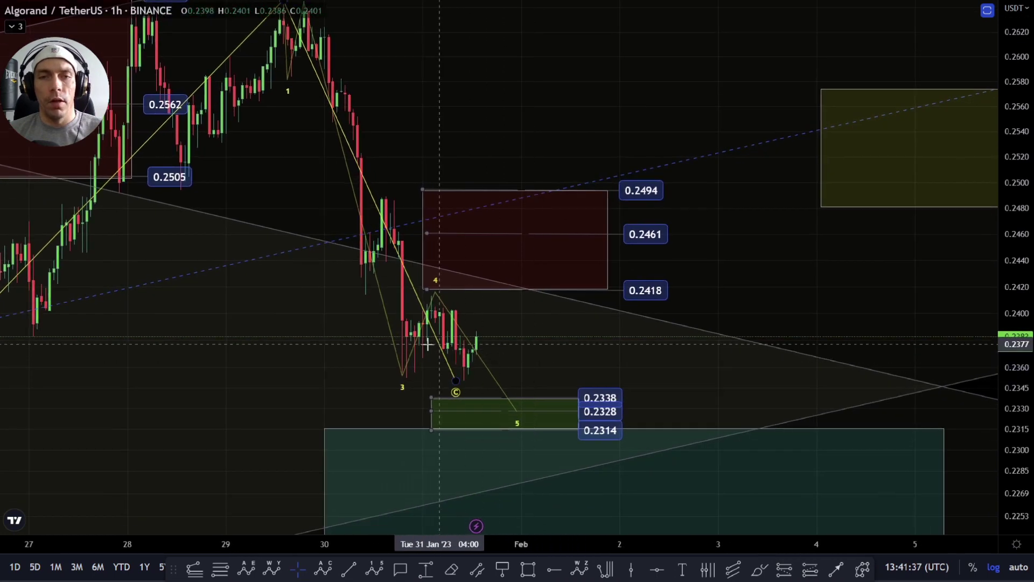
# Raise micro wave point 4 to the red box's 0.2418 edge and zoom out to review the correction
pyautogui.moveTo(436, 292)
pyautogui.mouseDown()
pyautogui.moveTo(492, 274)
pyautogui.moveTo(484, 285)
pyautogui.mouseUp()
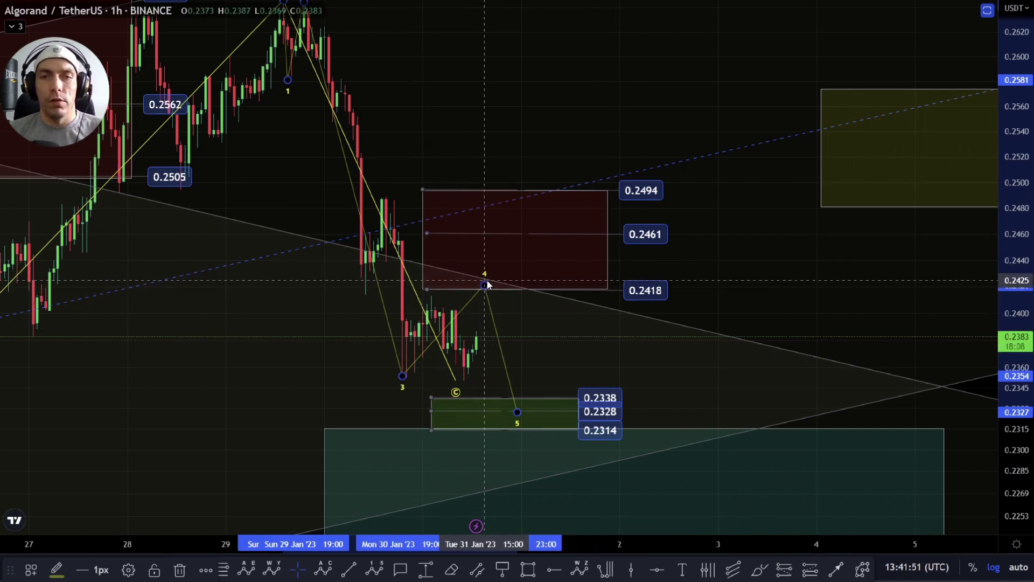
pyautogui.scroll(-5, 923, 324)
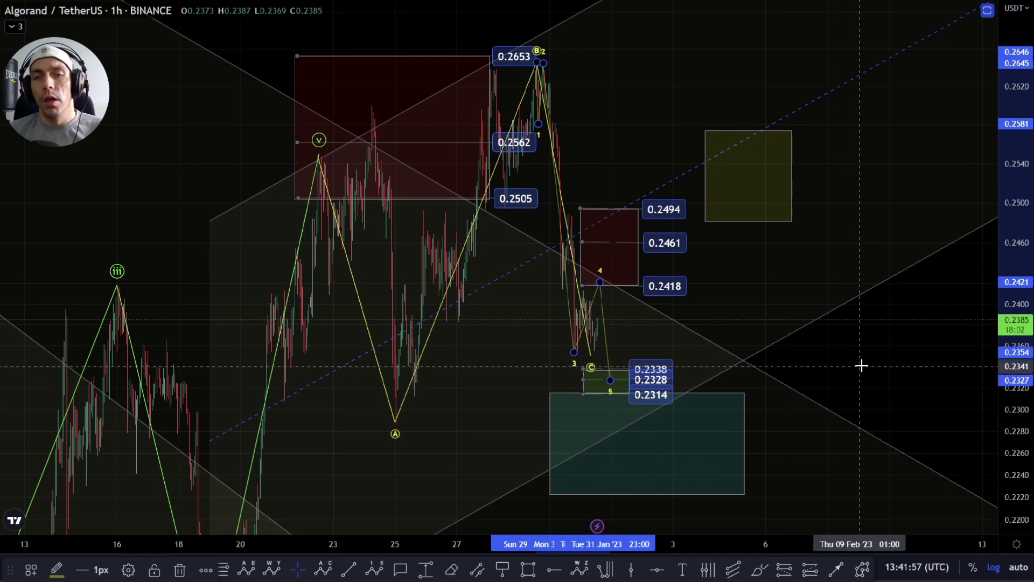
pyautogui.moveTo(851, 356); pyautogui.dragTo(776, 300)
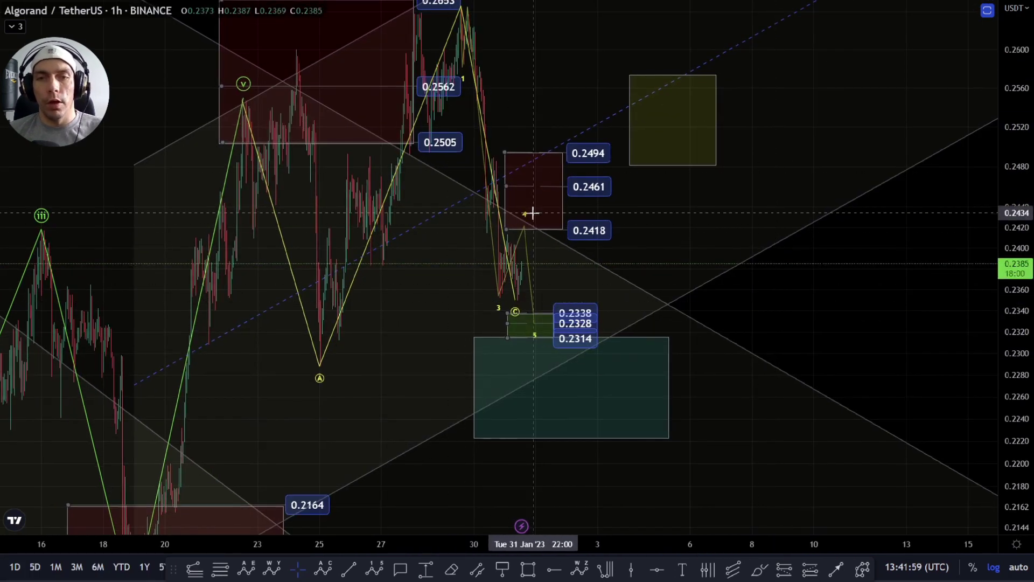
pyautogui.scroll(3, 655, 351)
pyautogui.scroll(-3, 631, 353)
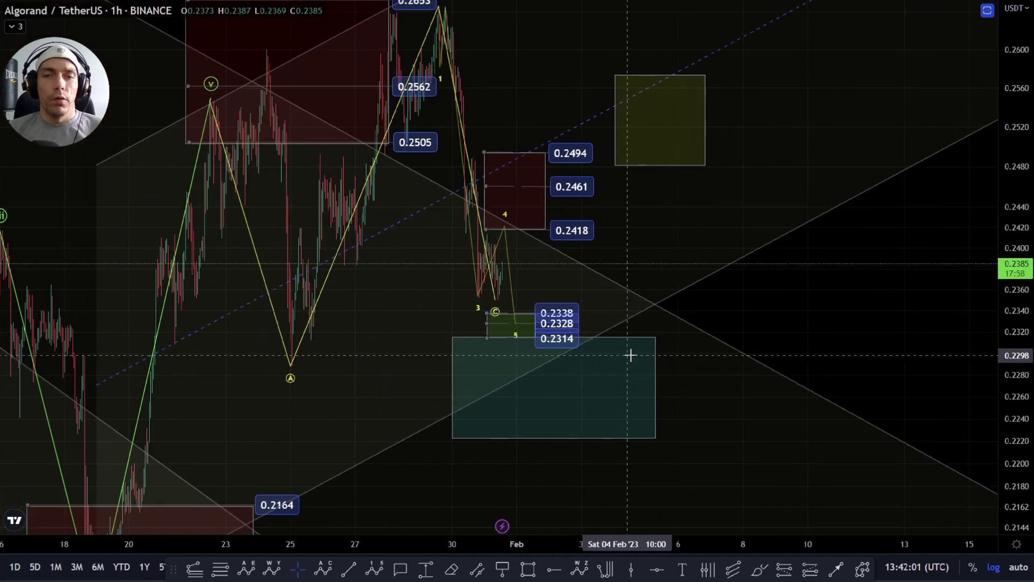
pyautogui.moveTo(1032, 347); pyautogui.dragTo(1030, 439)
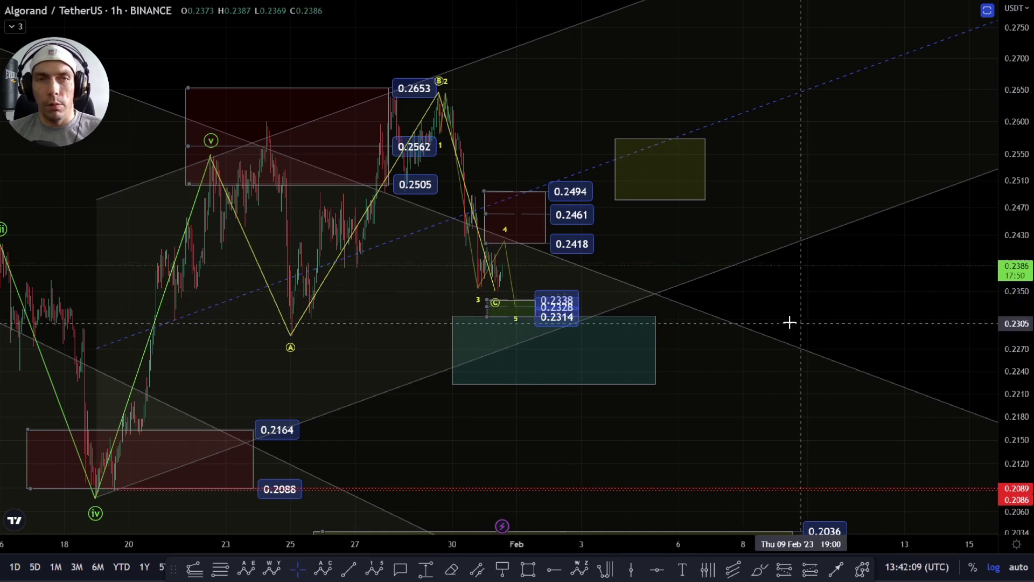
pyautogui.moveTo(783, 322); pyautogui.dragTo(637, 304)
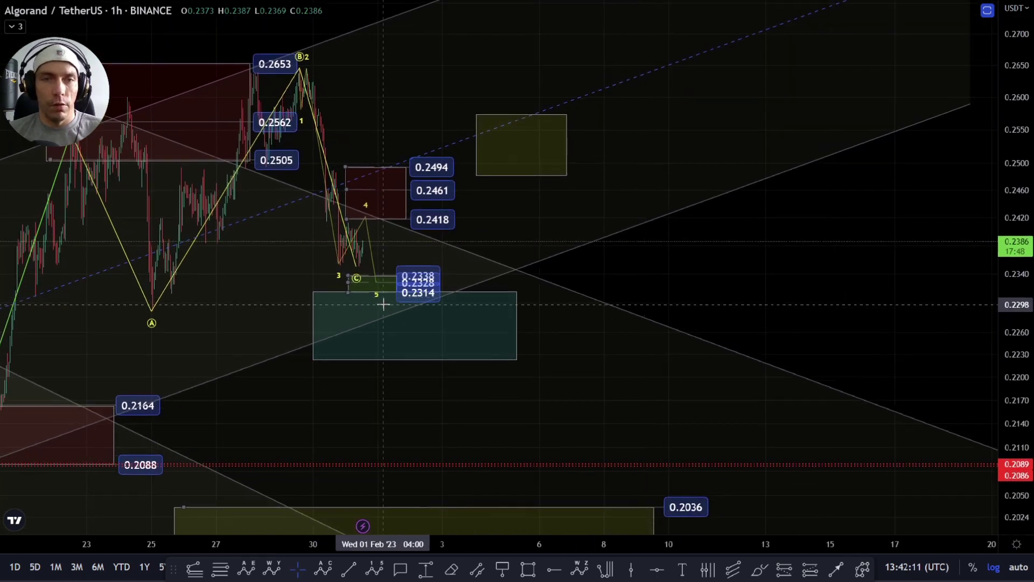
pyautogui.scroll(-1, 383, 305)
pyautogui.scroll(4, 467, 317)
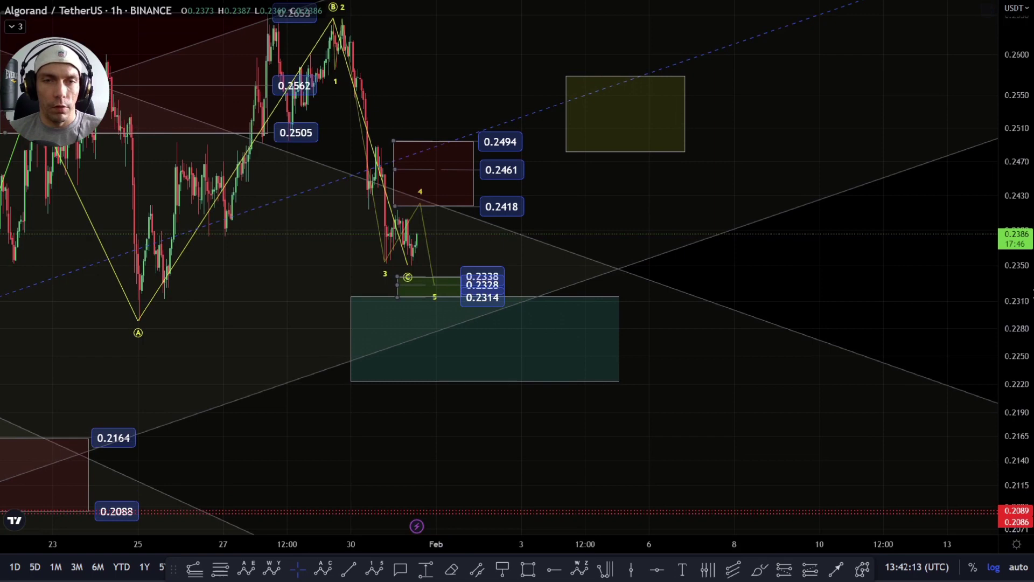
pyautogui.scroll(2, 651, 370)
pyautogui.moveTo(628, 366); pyautogui.dragTo(723, 367)
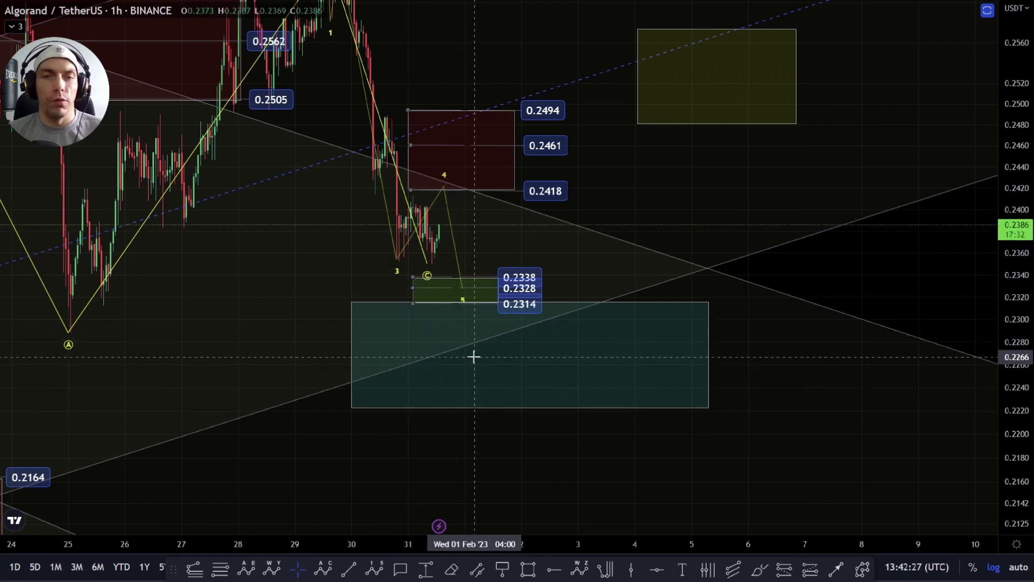
pyautogui.scroll(3, 488, 341)
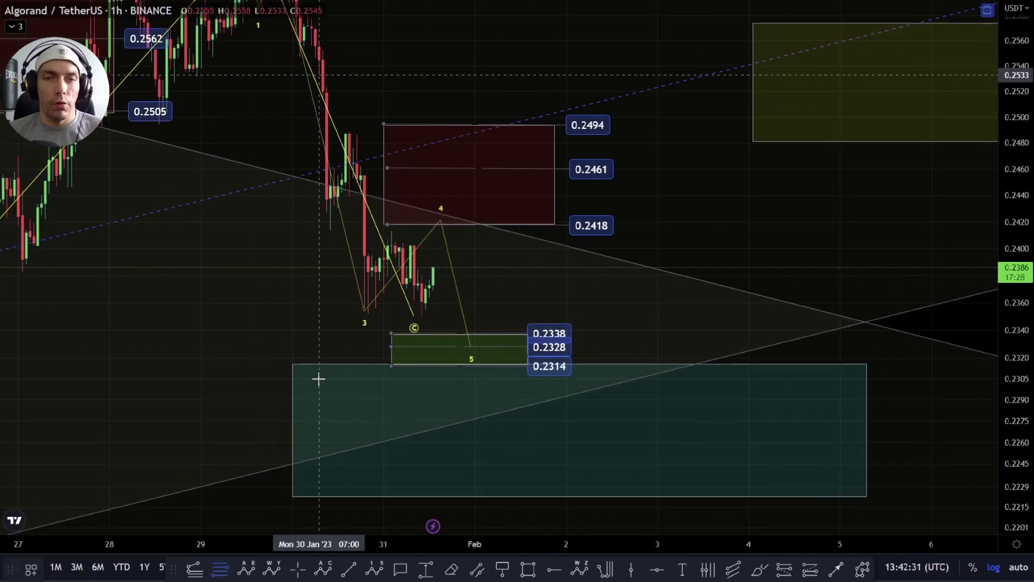
pyautogui.click(368, 314)
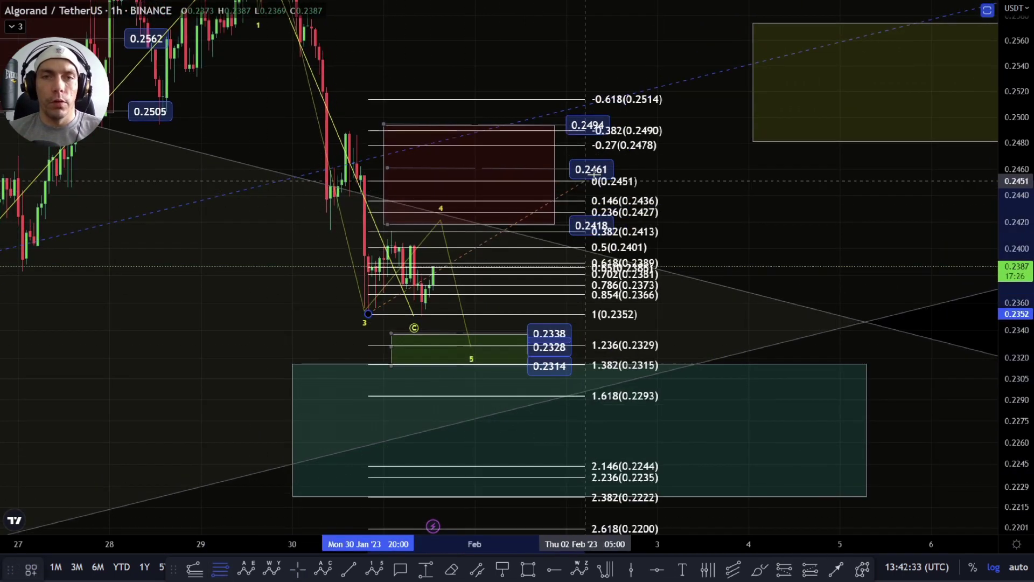
pyautogui.click(616, 168)
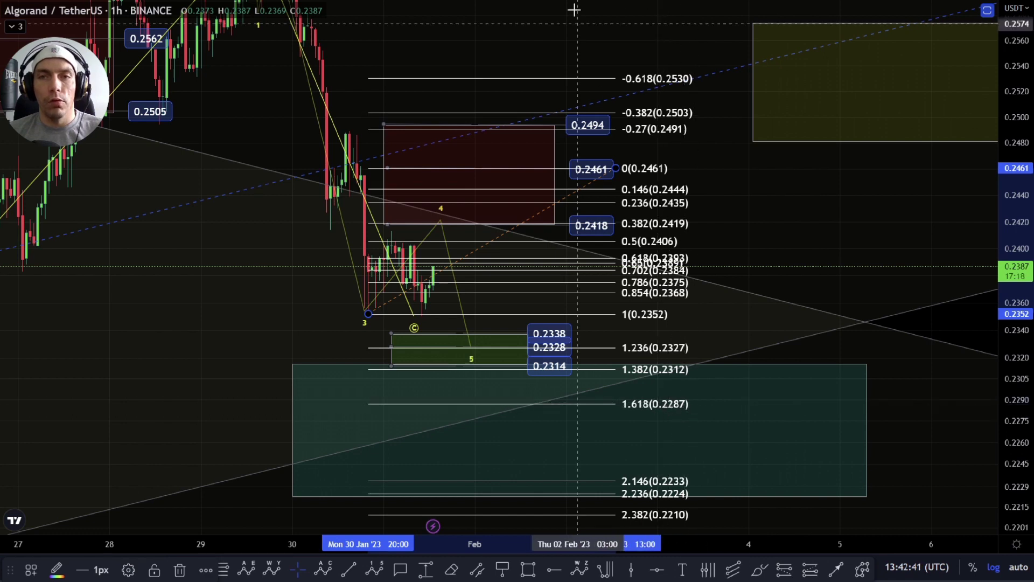
pyautogui.moveTo(617, 169); pyautogui.dragTo(640, 125)
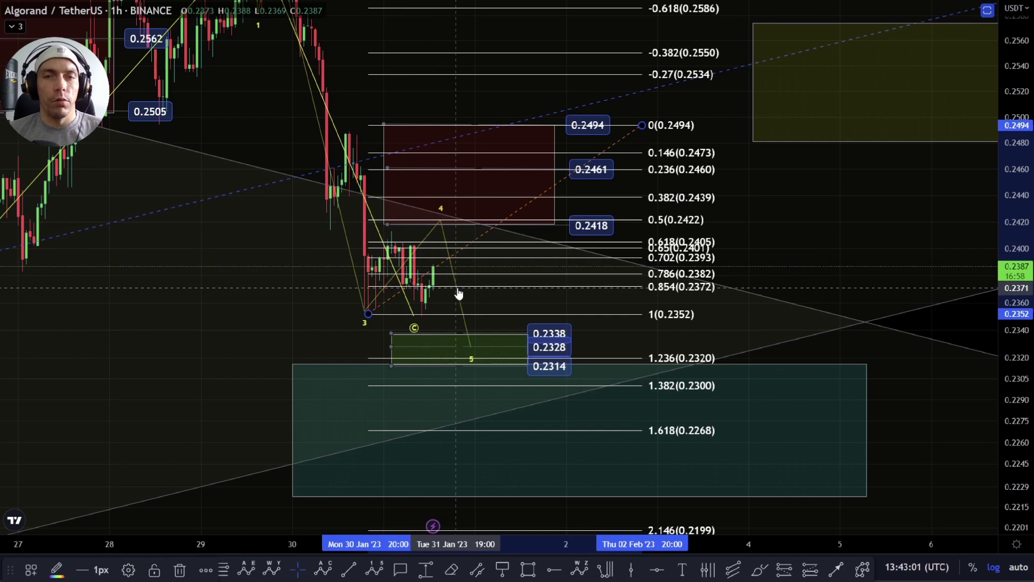
pyautogui.click(497, 290)
pyautogui.click(507, 290)
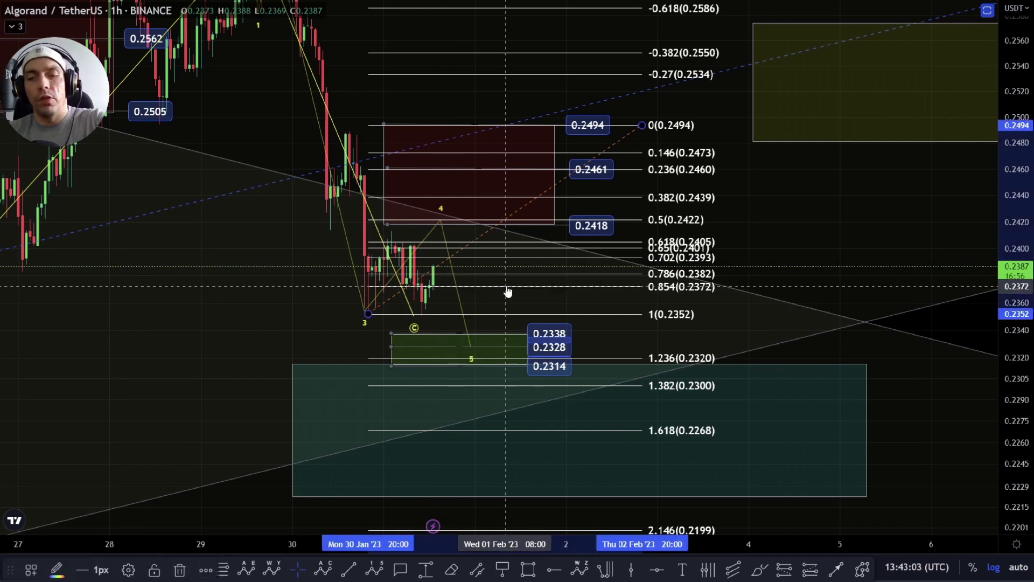
pyautogui.press('Delete')
pyautogui.scroll(-4, 1028, 233)
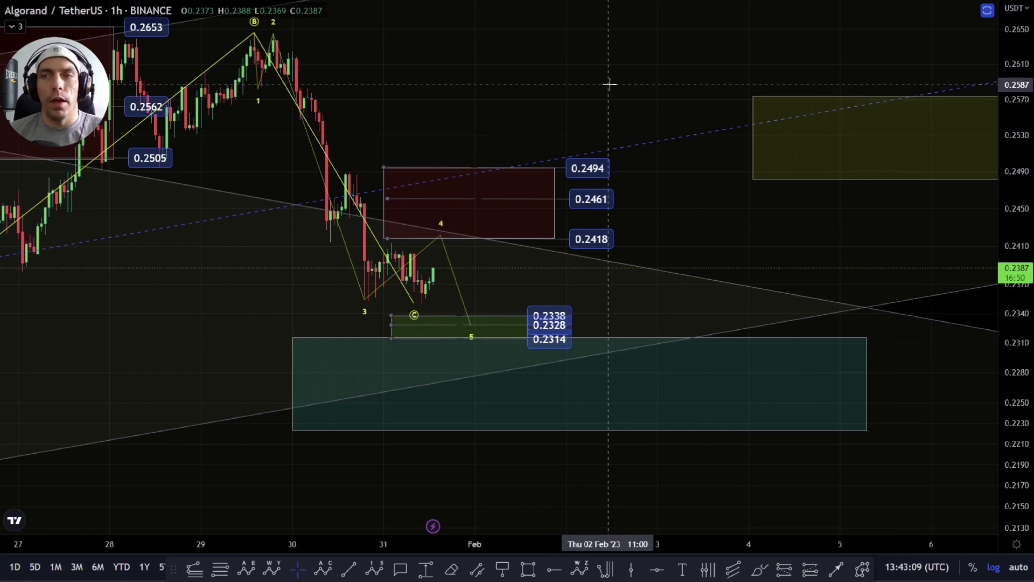
pyautogui.moveTo(582, 302); pyautogui.dragTo(549, 273)
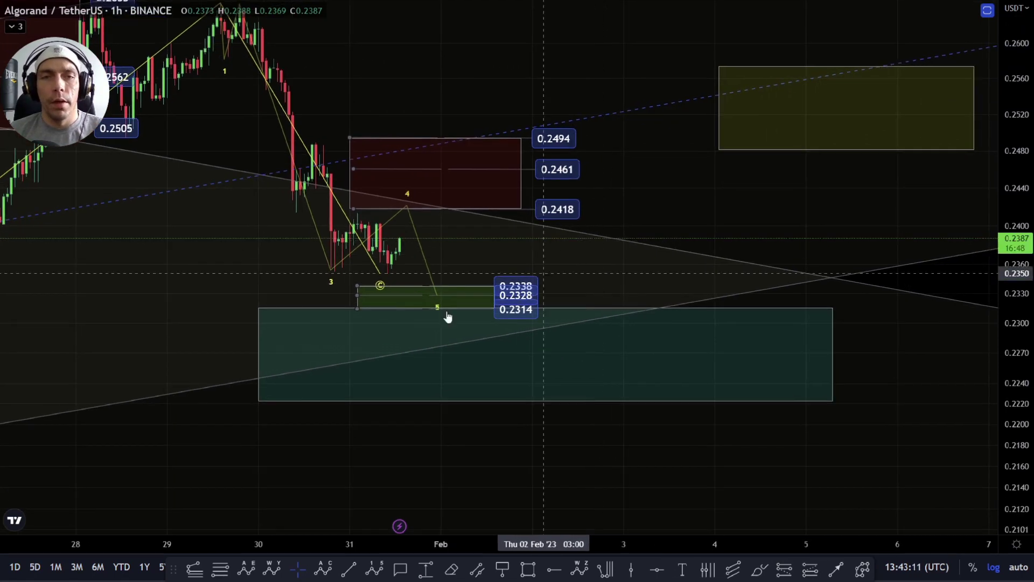
pyautogui.scroll(4, 417, 316)
pyautogui.scroll(1, 1015, 242)
pyautogui.scroll(-1, 928, 212)
pyautogui.scroll(-8, 928, 213)
pyautogui.moveTo(886, 222); pyautogui.dragTo(480, 288)
pyautogui.moveTo(535, 261); pyautogui.dragTo(593, 298)
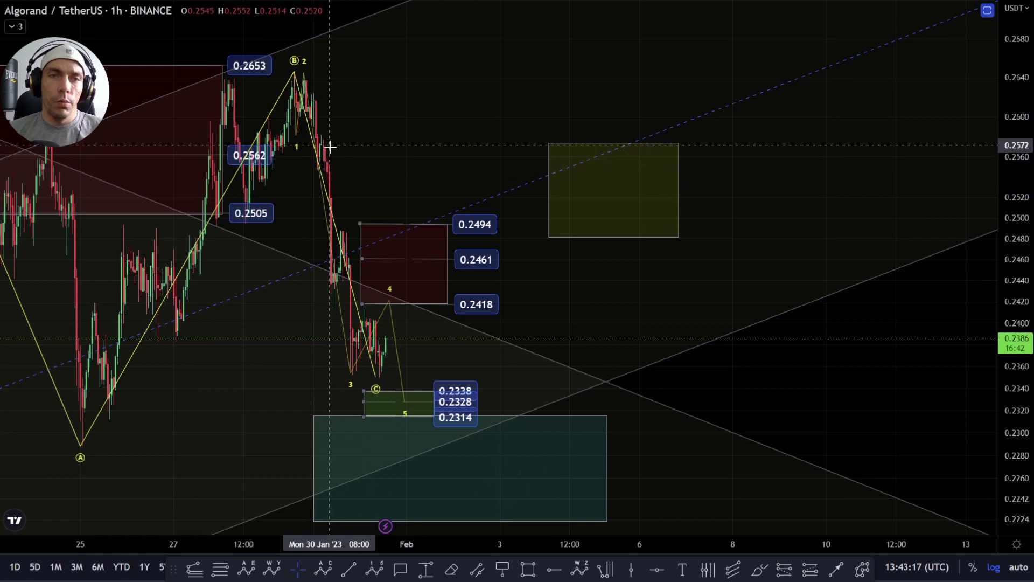
pyautogui.scroll(2, 300, 251)
pyautogui.scroll(1, 301, 80)
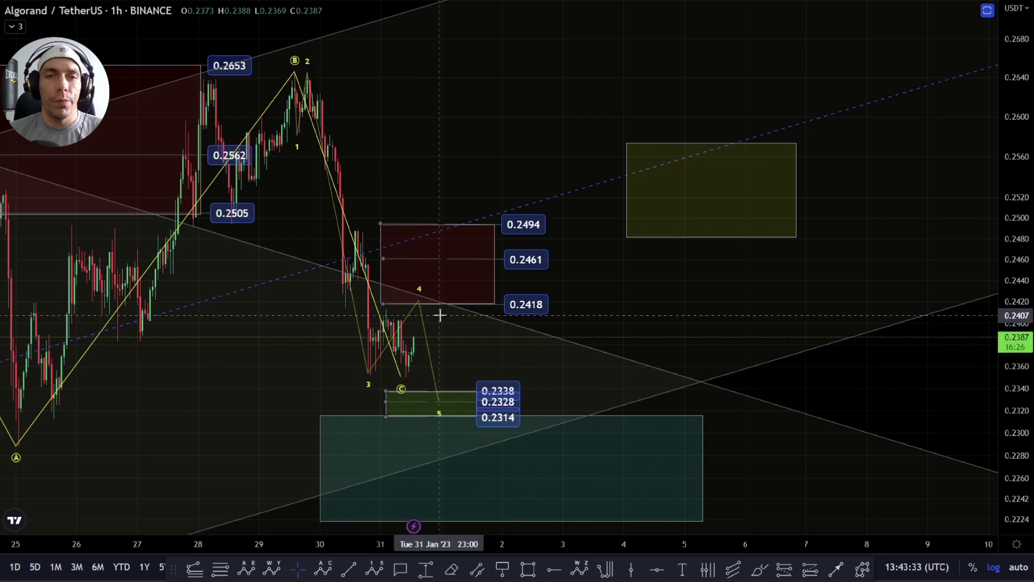
pyautogui.click(668, 195)
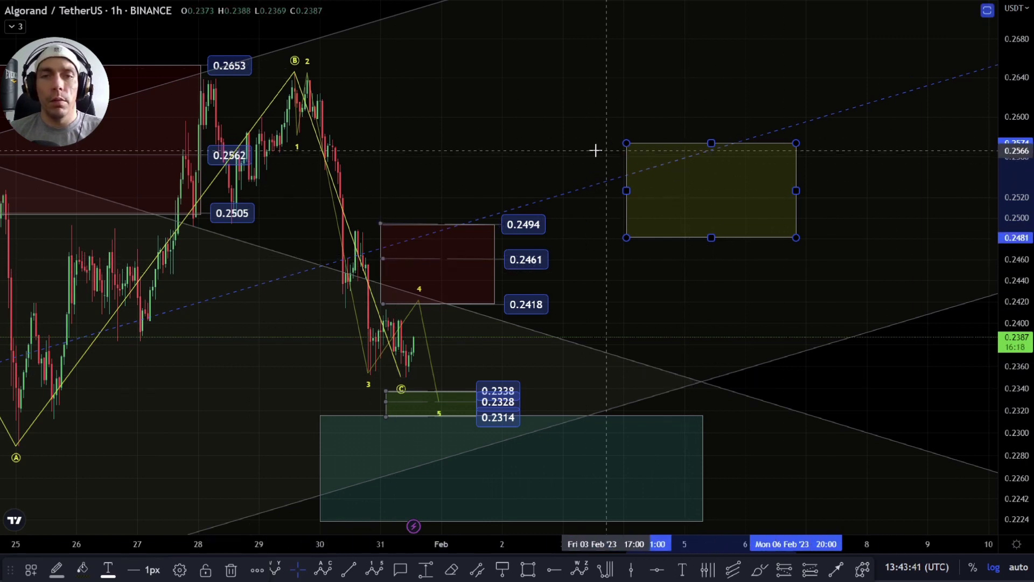
pyautogui.scroll(-5, 641, 169)
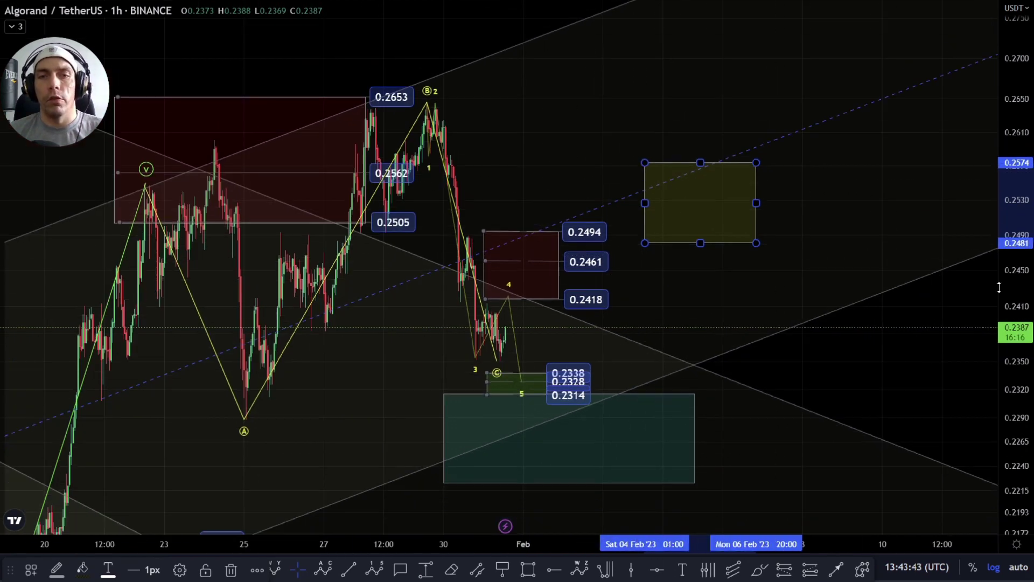
pyautogui.moveTo(847, 434); pyautogui.dragTo(707, 349)
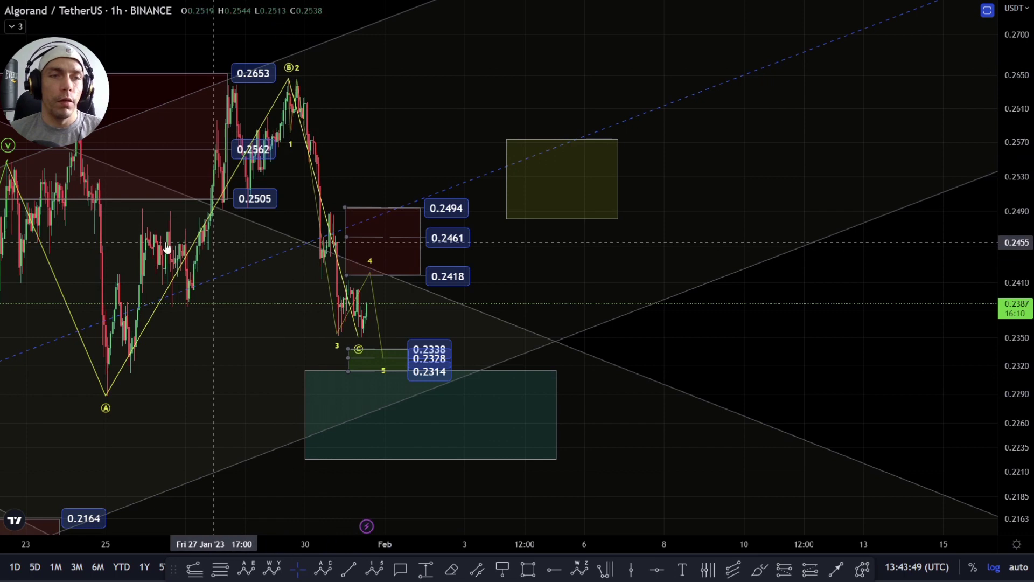
pyautogui.scroll(-2, 143, 240)
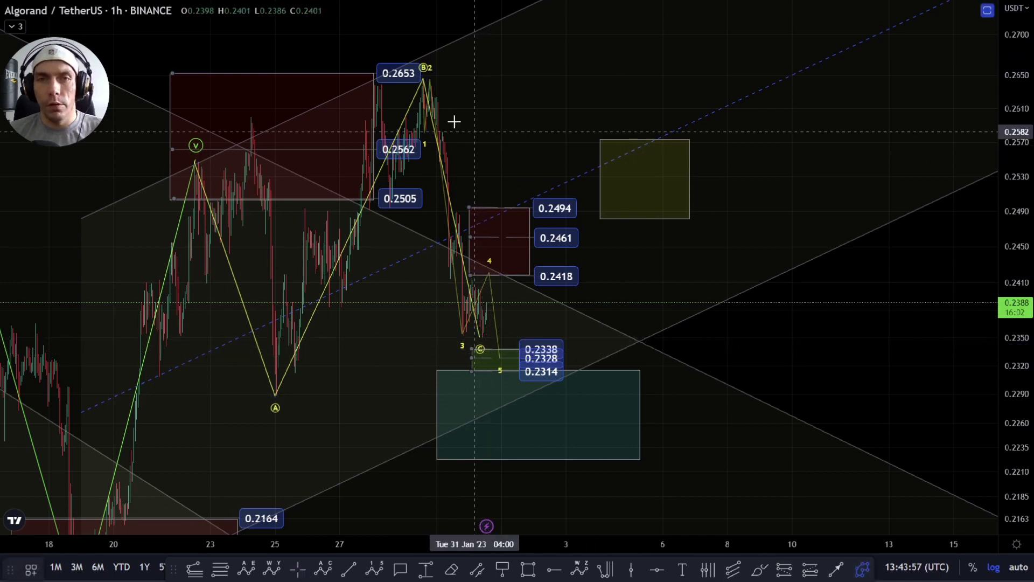
# Draw a projected path from the B peak through the C low down to about 0.2164
pyautogui.click(437, 87)
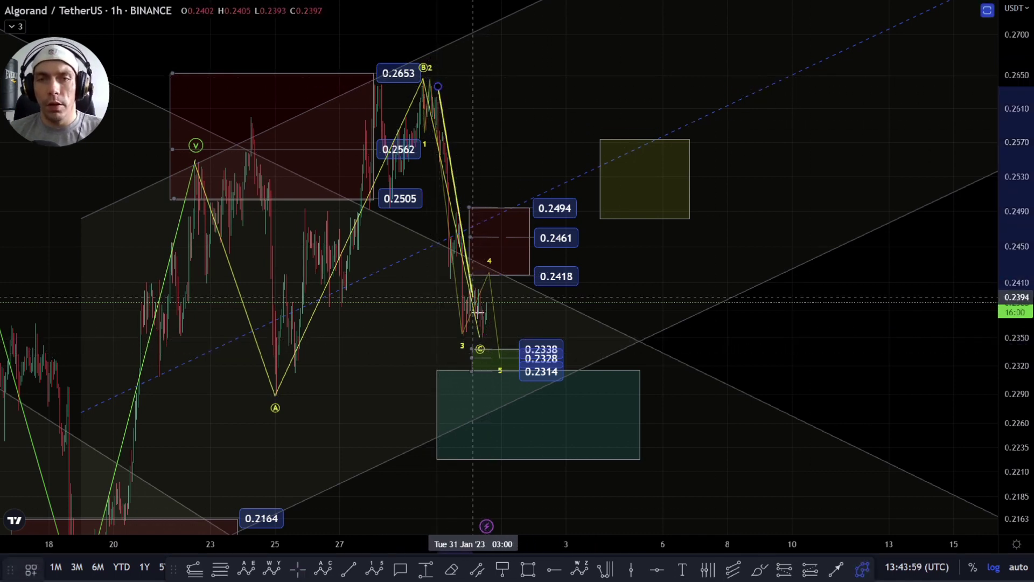
pyautogui.click(492, 357)
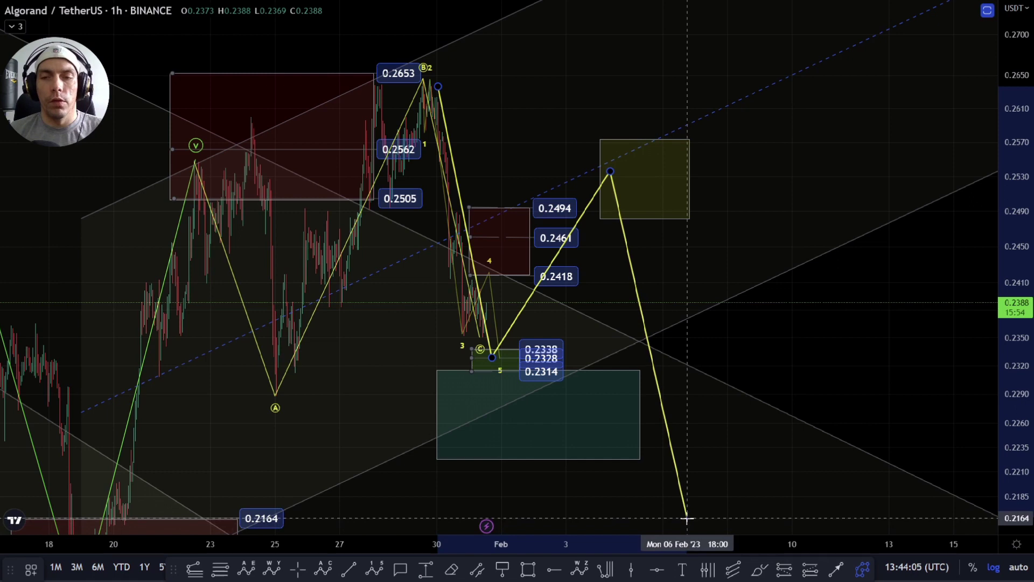
pyautogui.doubleClick(686, 519)
pyautogui.moveTo(838, 335); pyautogui.dragTo(790, 264)
pyautogui.moveTo(1013, 256); pyautogui.dragTo(1012, 307)
pyautogui.moveTo(863, 319); pyautogui.dragTo(789, 336)
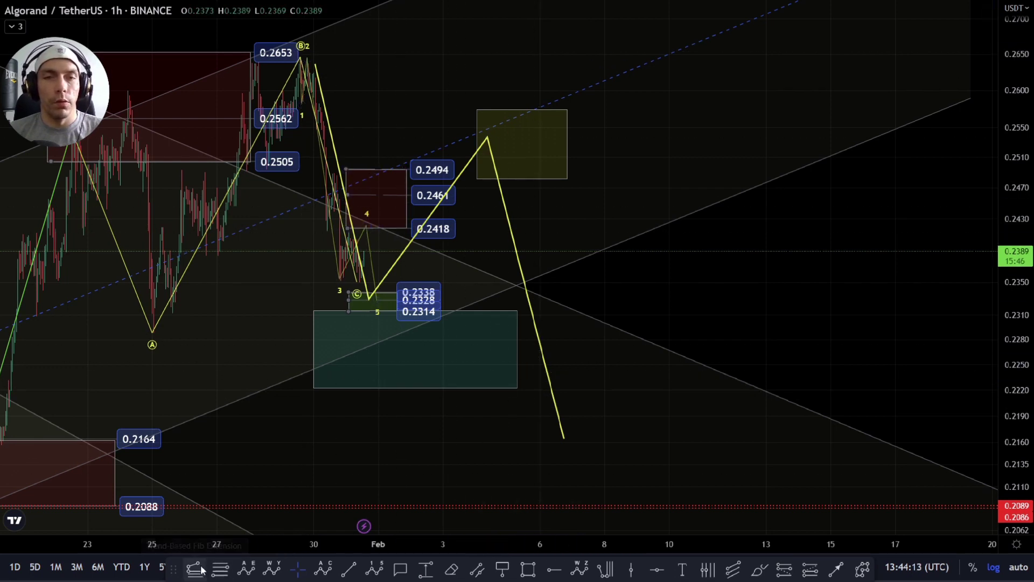
# Delete the yellow projected path and restretch the price scale
pyautogui.click(504, 202)
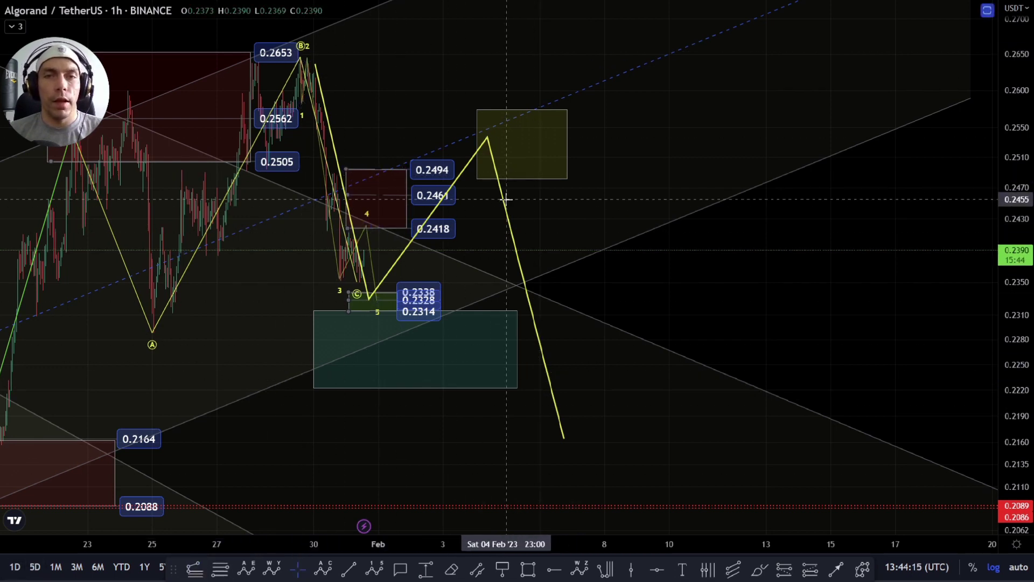
pyautogui.press('Delete')
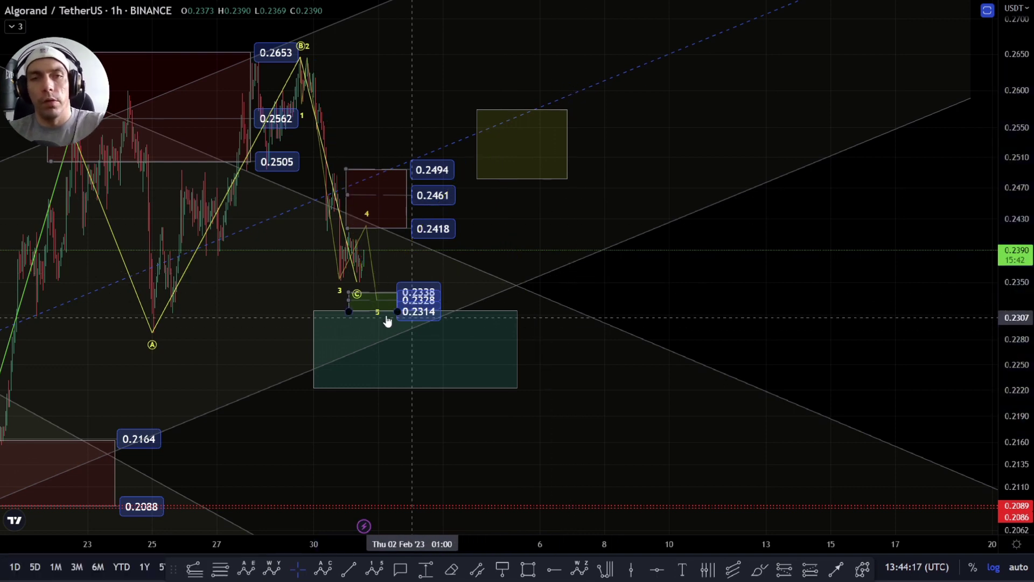
pyautogui.scroll(5, 296, 316)
pyautogui.moveTo(1015, 361); pyautogui.dragTo(1015, 262)
# Place a horizontal ray at the B peak, 0.2646
pyautogui.moveTo(565, 205); pyautogui.dragTo(616, 261)
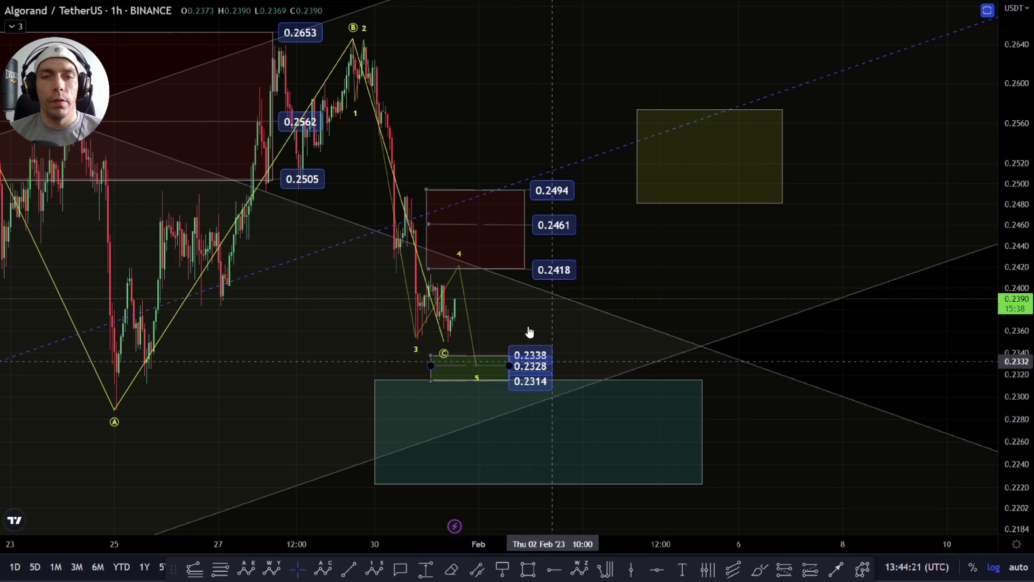
pyautogui.hscroll(-2, 527, 194)
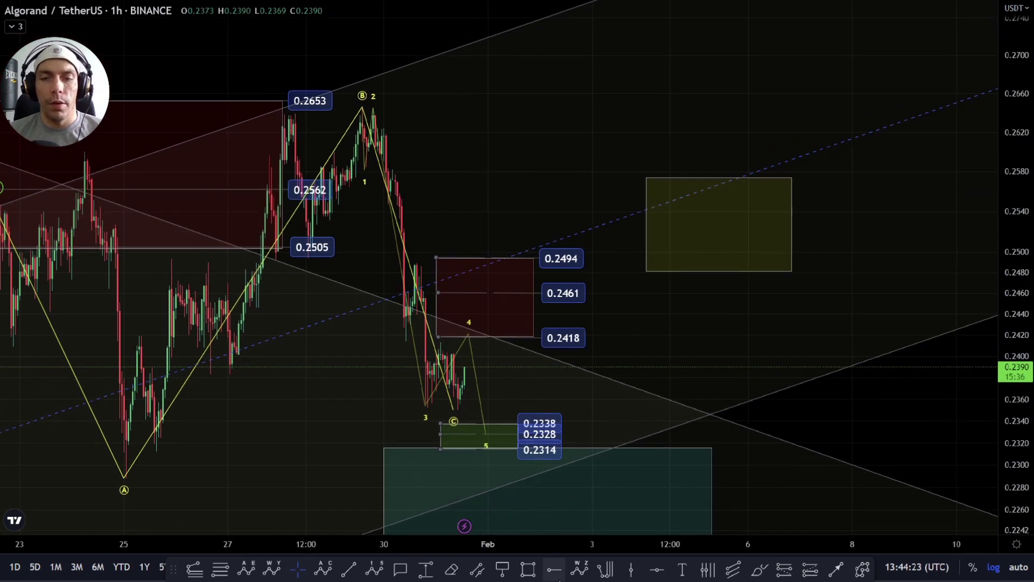
pyautogui.click(362, 107)
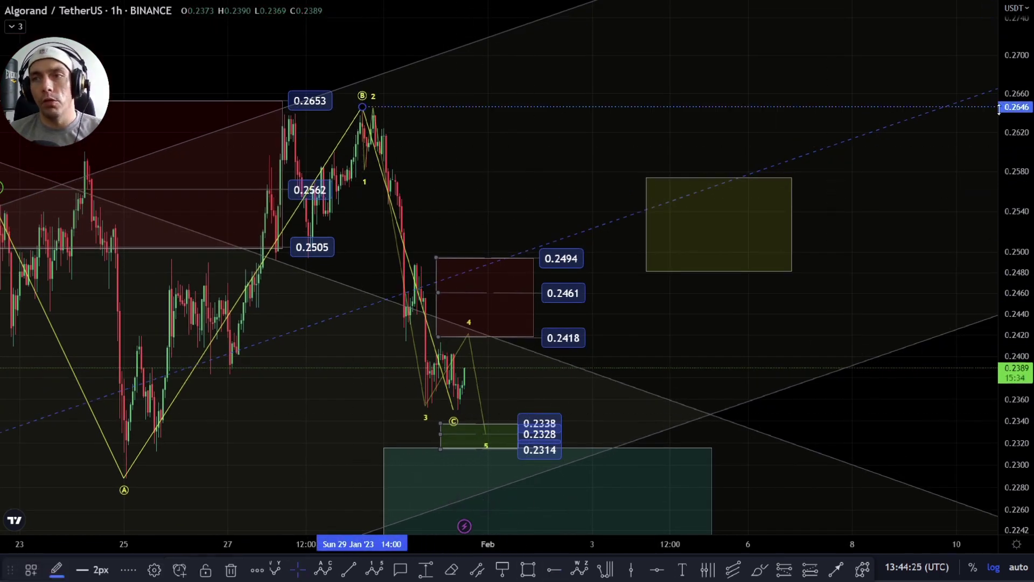
# Zoom out to show the wave count down to the 0.2036–0.1775 target box
pyautogui.moveTo(772, 408); pyautogui.dragTo(797, 402)
pyautogui.moveTo(857, 416); pyautogui.dragTo(757, 307)
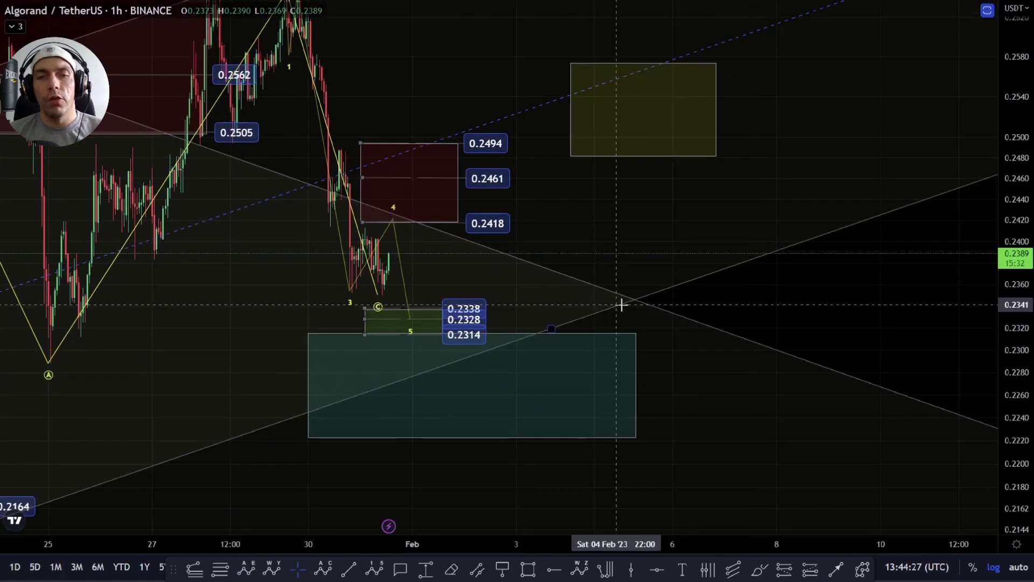
pyautogui.scroll(-10, 891, 358)
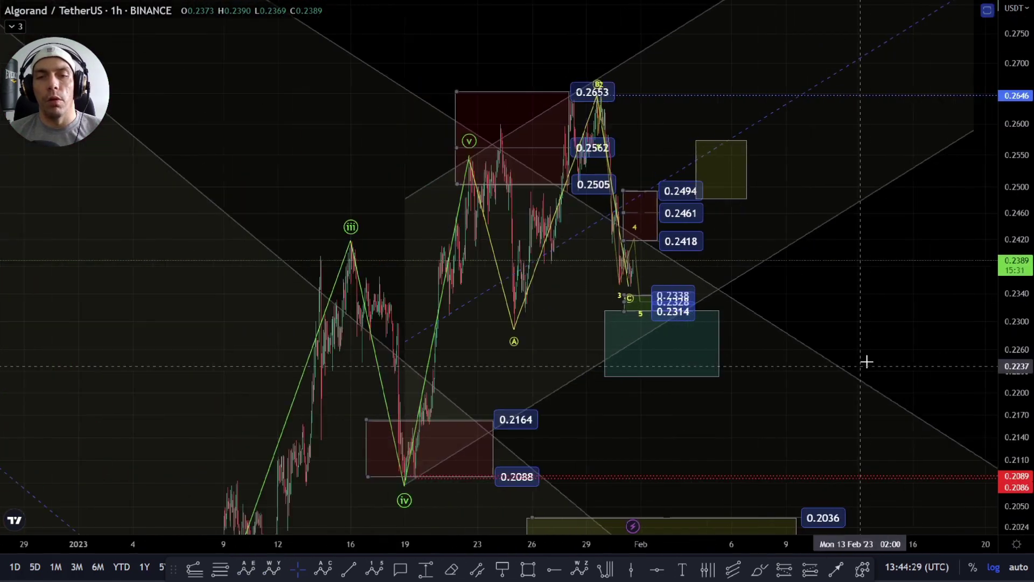
pyautogui.moveTo(865, 361); pyautogui.dragTo(787, 139)
pyautogui.moveTo(1016, 216); pyautogui.dragTo(1016, 364)
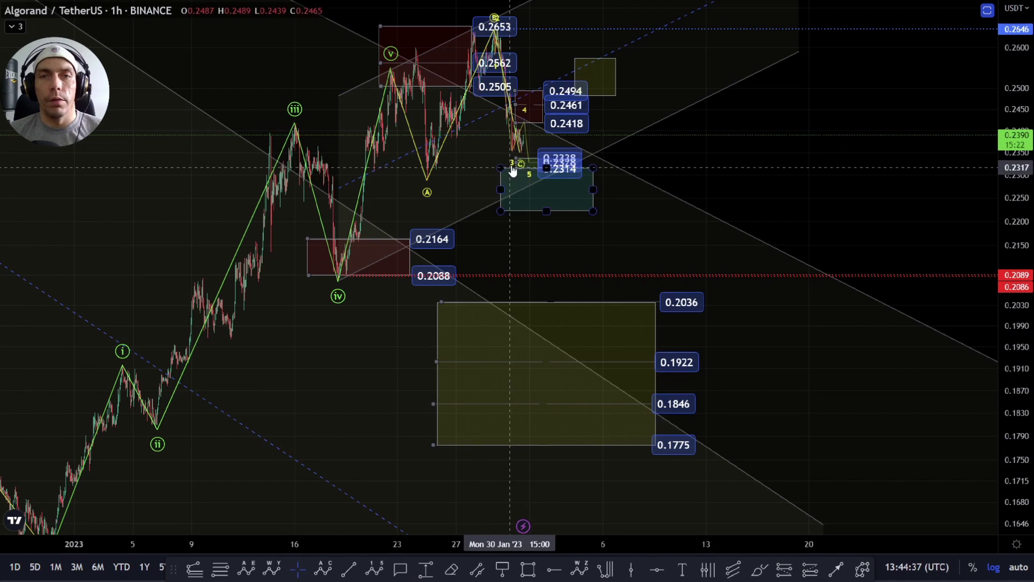
pyautogui.moveTo(358, 340); pyautogui.dragTo(372, 394)
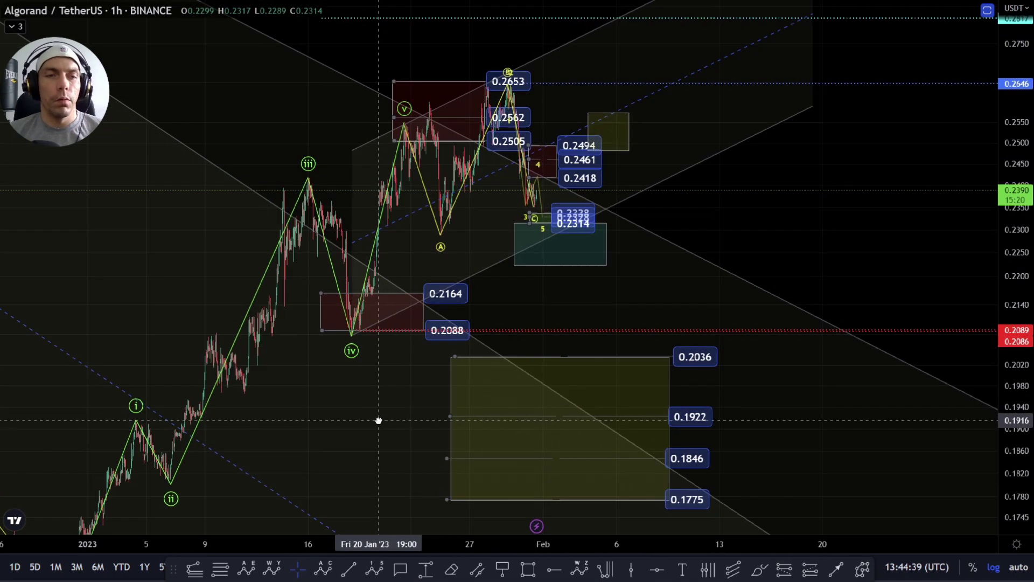
pyautogui.moveTo(415, 448); pyautogui.dragTo(413, 486)
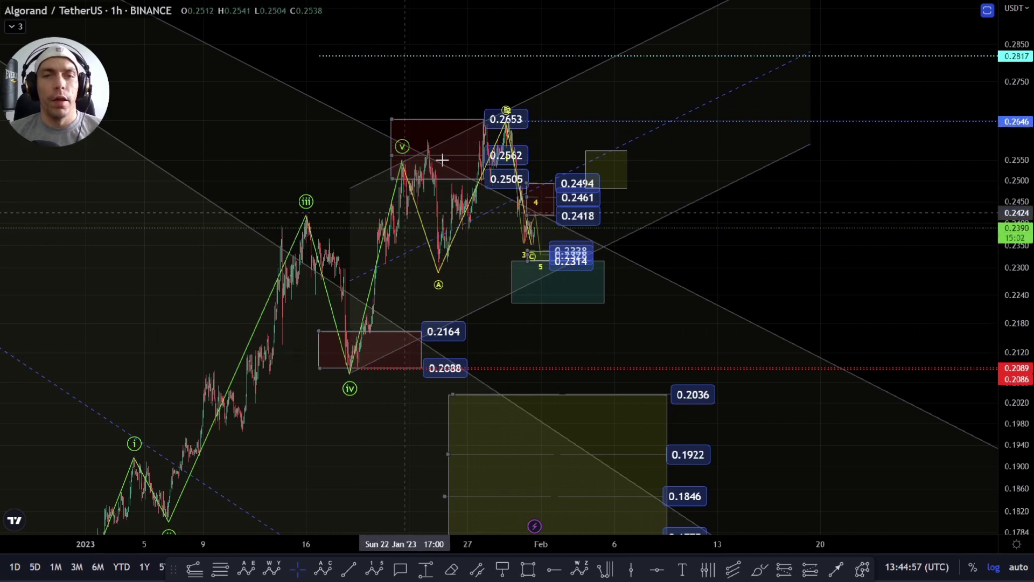
pyautogui.scroll(5, 624, 294)
pyautogui.moveTo(1015, 312); pyautogui.dragTo(1015, 156)
pyautogui.moveTo(660, 302); pyautogui.dragTo(745, 386)
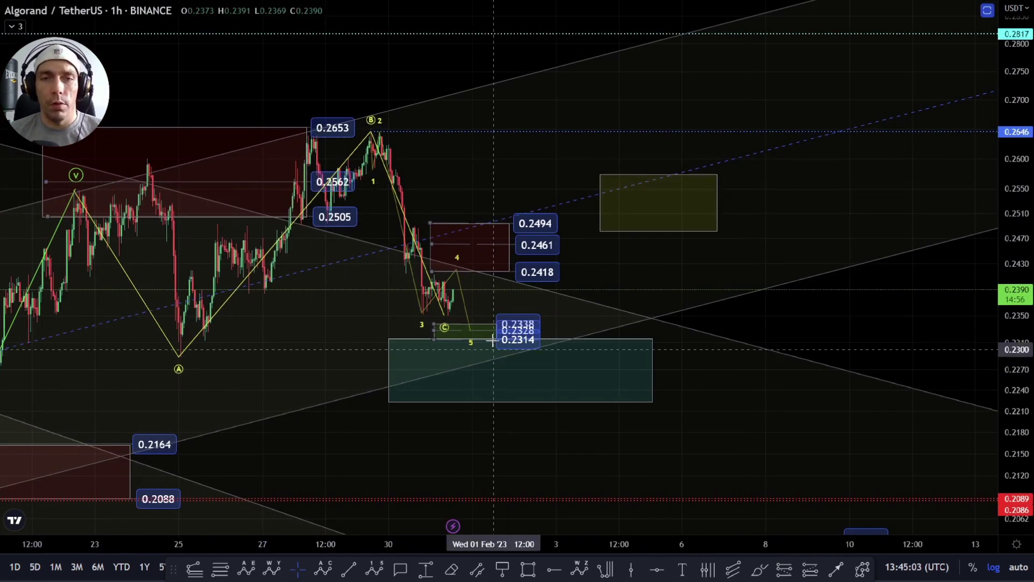
pyautogui.scroll(-2, 591, 350)
pyautogui.scroll(-4, 708, 420)
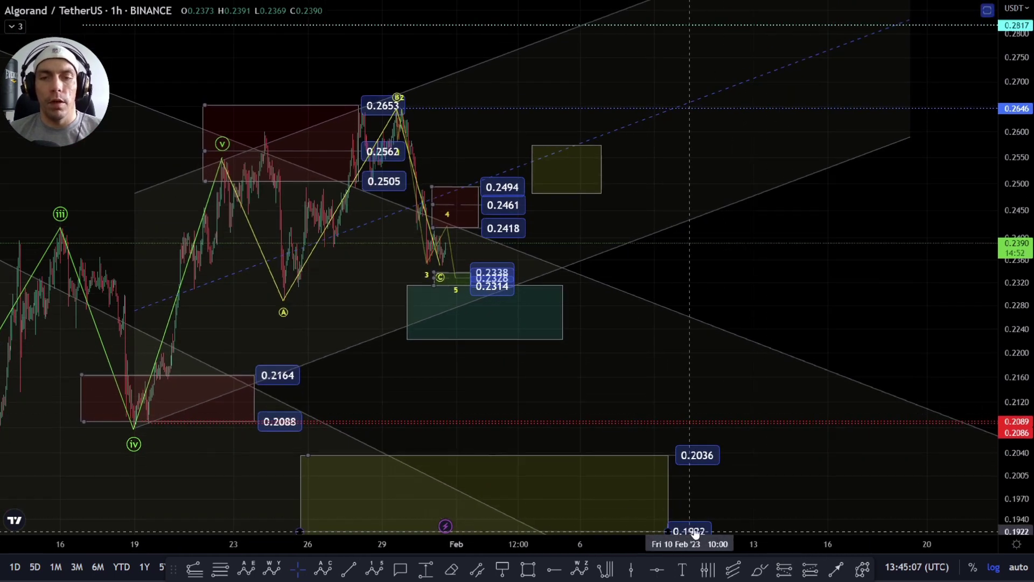
pyautogui.scroll(-2, 694, 536)
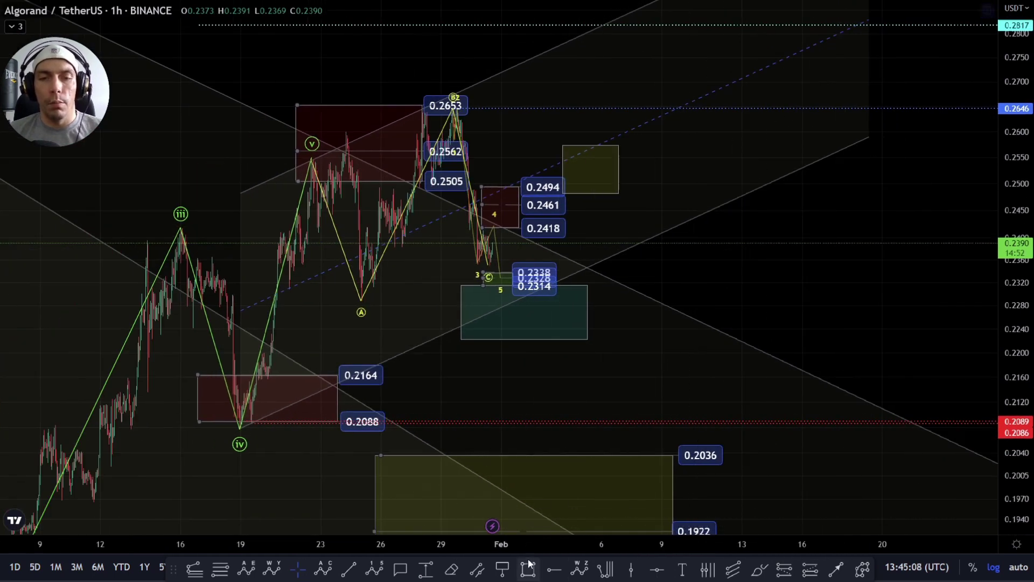
# Draw a path from the wave v high through the teal box up to the upper yellow box
pyautogui.click(860, 569)
pyautogui.click(321, 162)
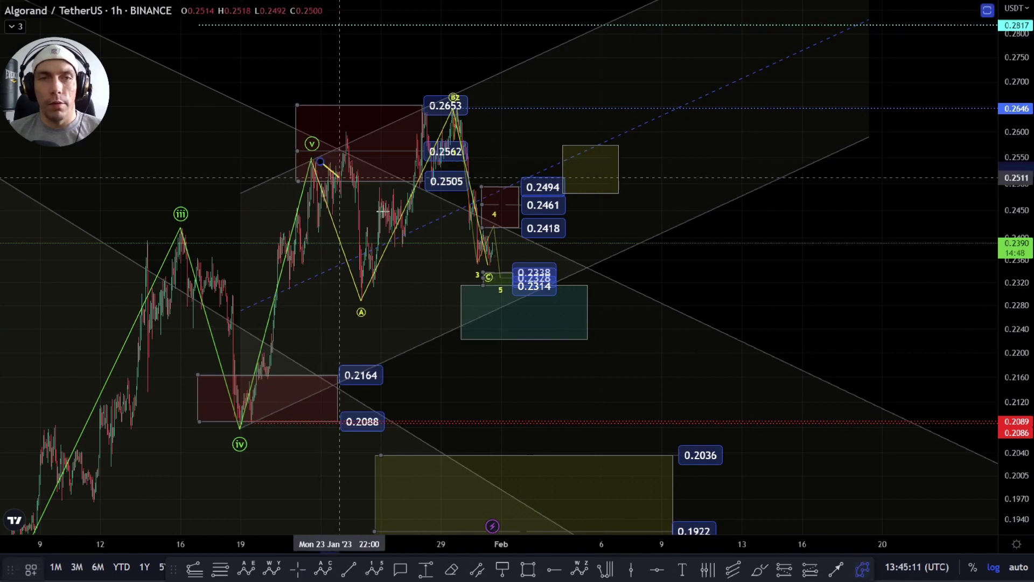
pyautogui.click(474, 302)
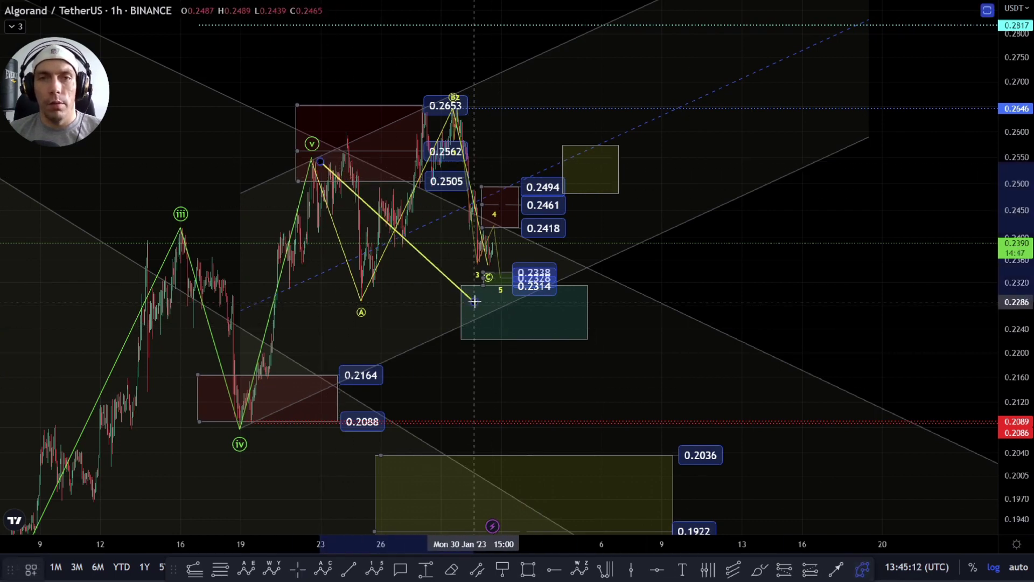
pyautogui.click(570, 156)
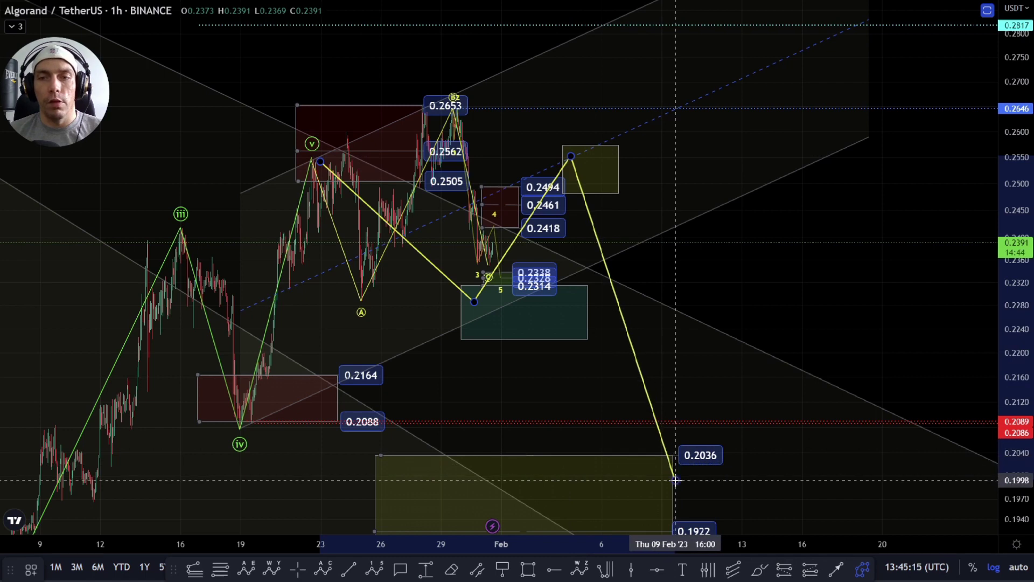
pyautogui.click(676, 478)
# End the path in the lower box just below 0.2036
pyautogui.scroll(-5, 845, 323)
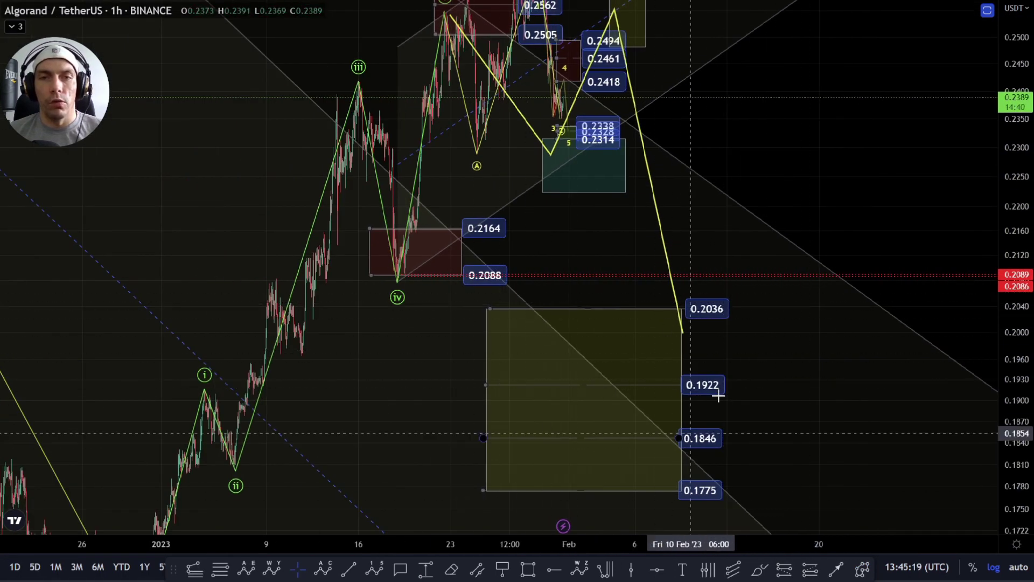
pyautogui.click(403, 275)
pyautogui.click(409, 284)
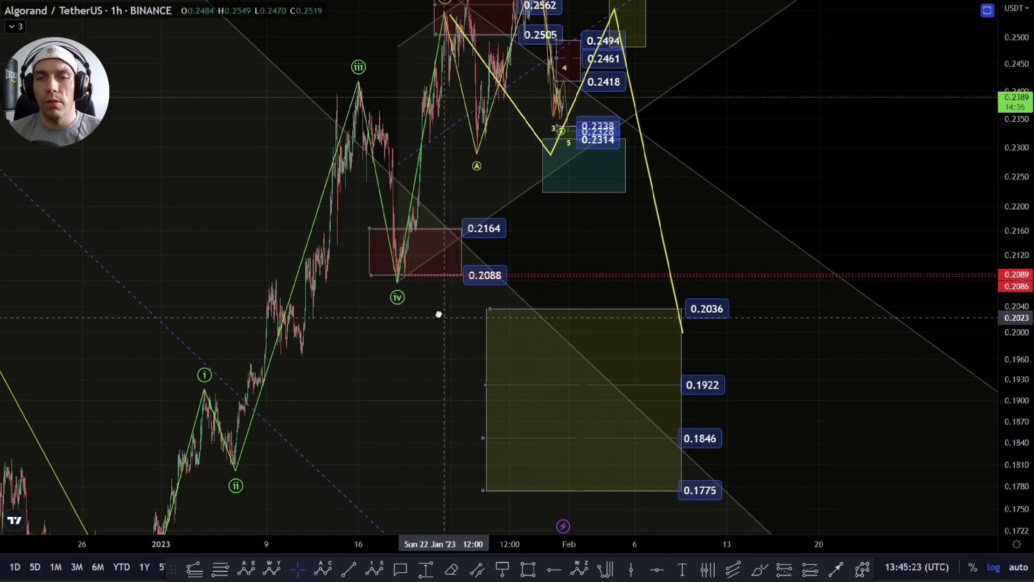
pyautogui.moveTo(439, 314); pyautogui.dragTo(357, 267)
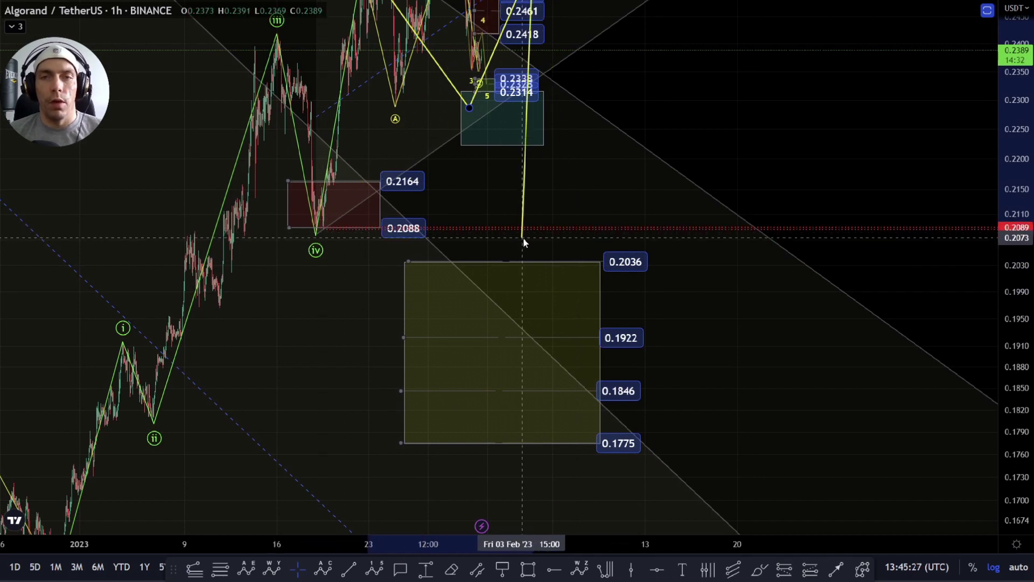
pyautogui.click(583, 295)
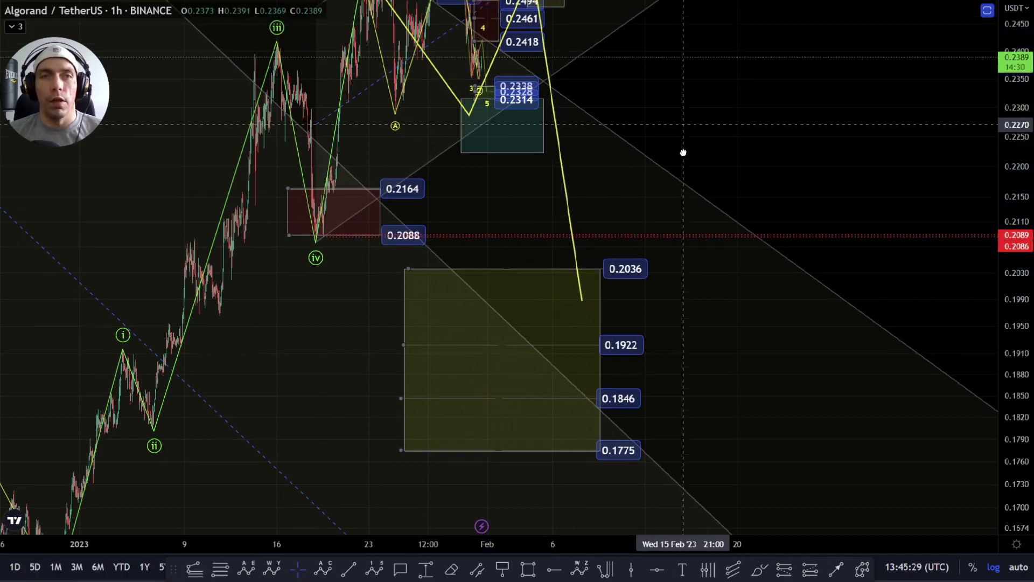
pyautogui.scroll(-5, 769, 214)
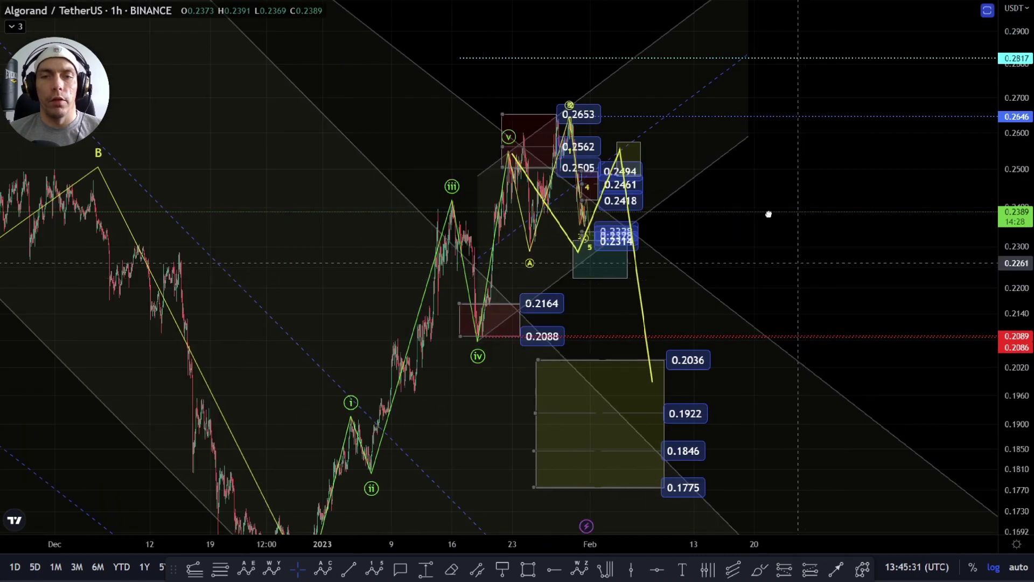
pyautogui.moveTo(769, 214); pyautogui.dragTo(637, 216)
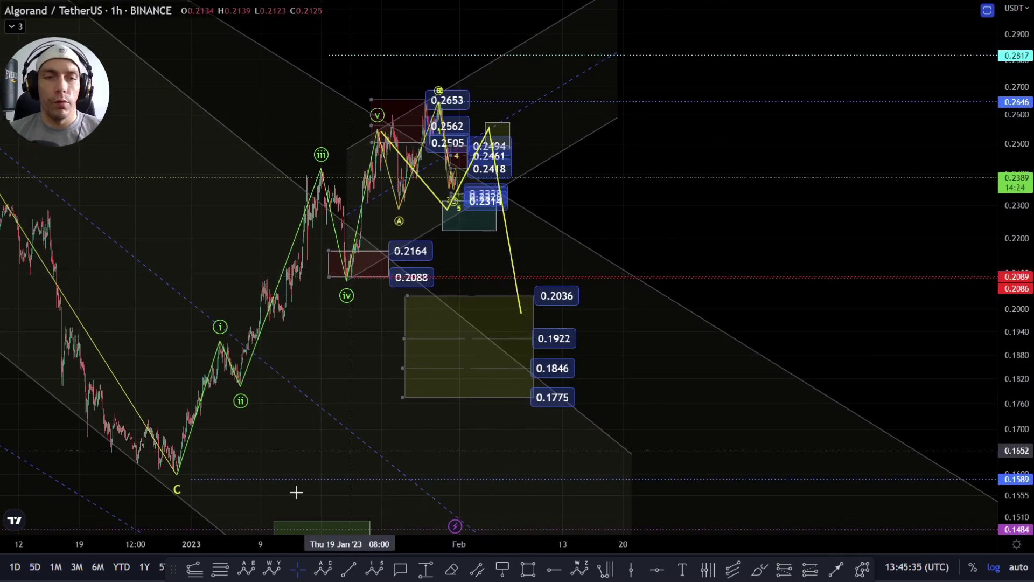
pyautogui.click(195, 567)
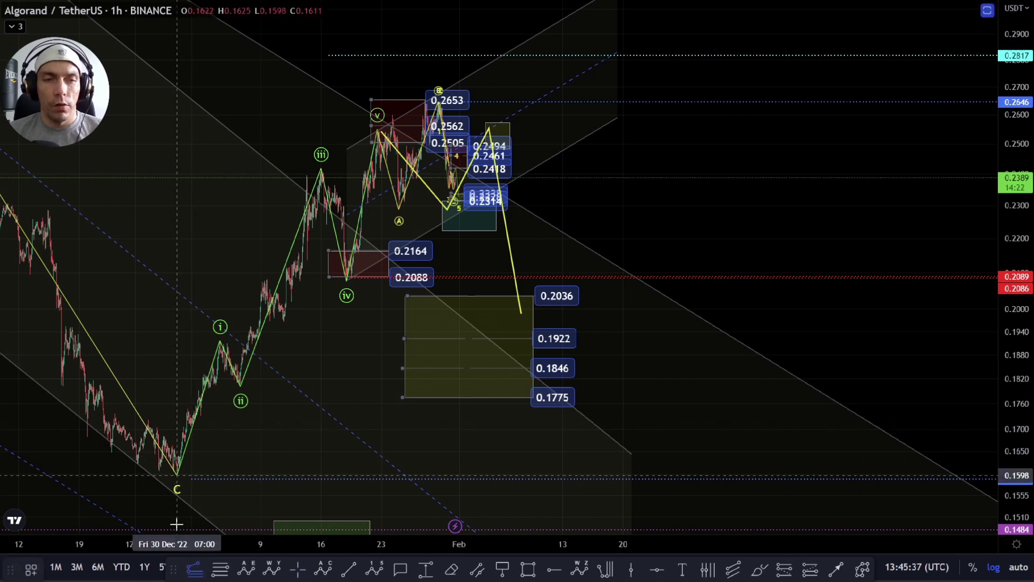
# Place a trend-based Fib extension from the C low through the wave v high to the wave iv low
pyautogui.click(177, 475)
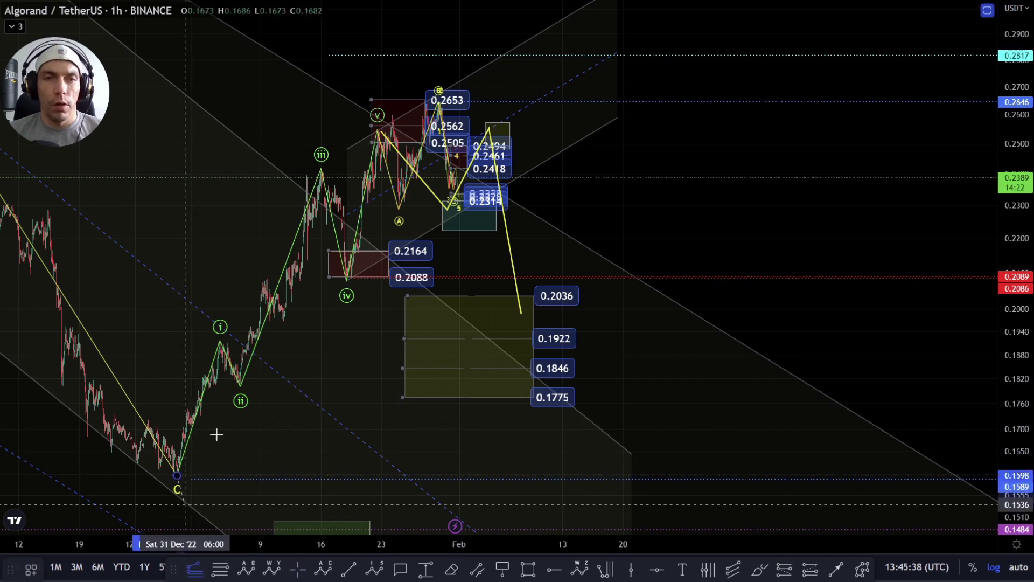
pyautogui.click(352, 129)
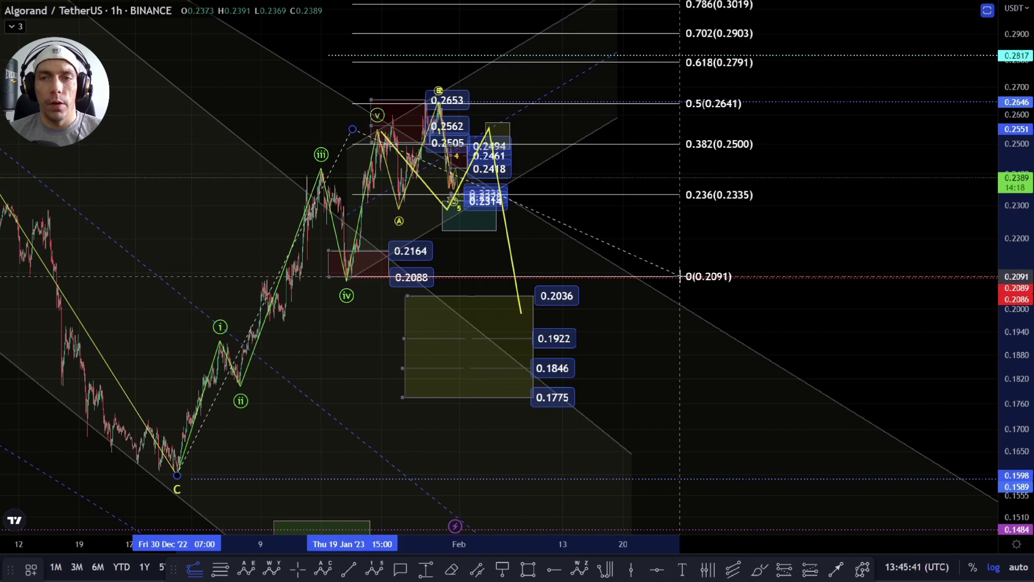
pyautogui.click(679, 277)
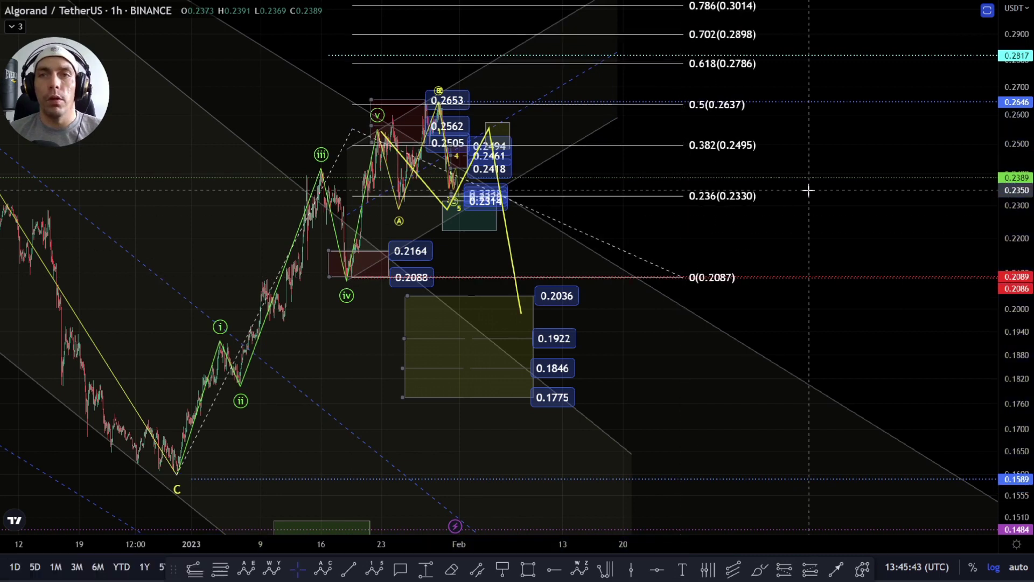
pyautogui.moveTo(808, 191); pyautogui.dragTo(790, 288)
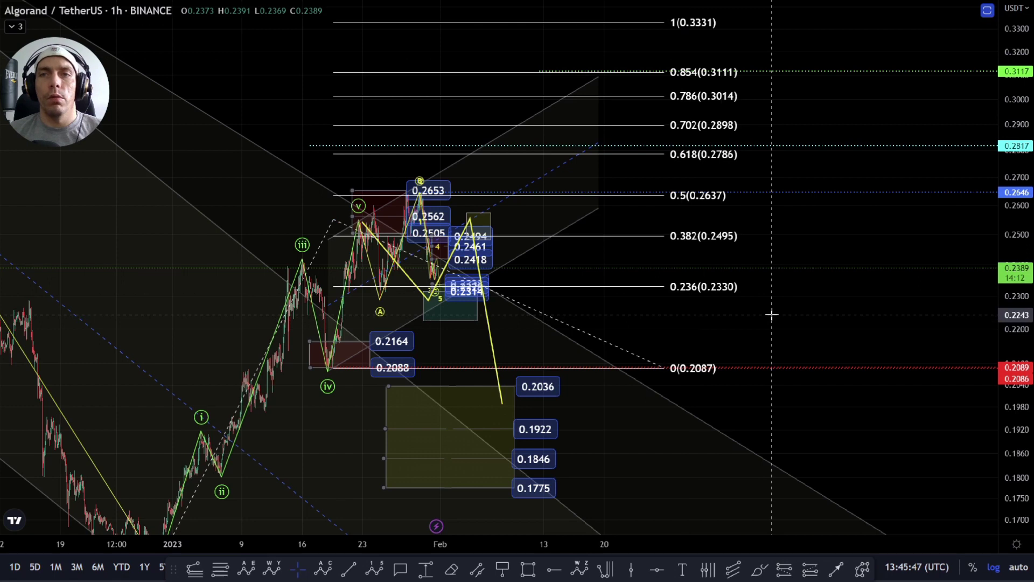
# Move the extension's 0 level down to 0.1921, putting 1.618 at 0.4093
pyautogui.moveTo(672, 374); pyautogui.dragTo(679, 435)
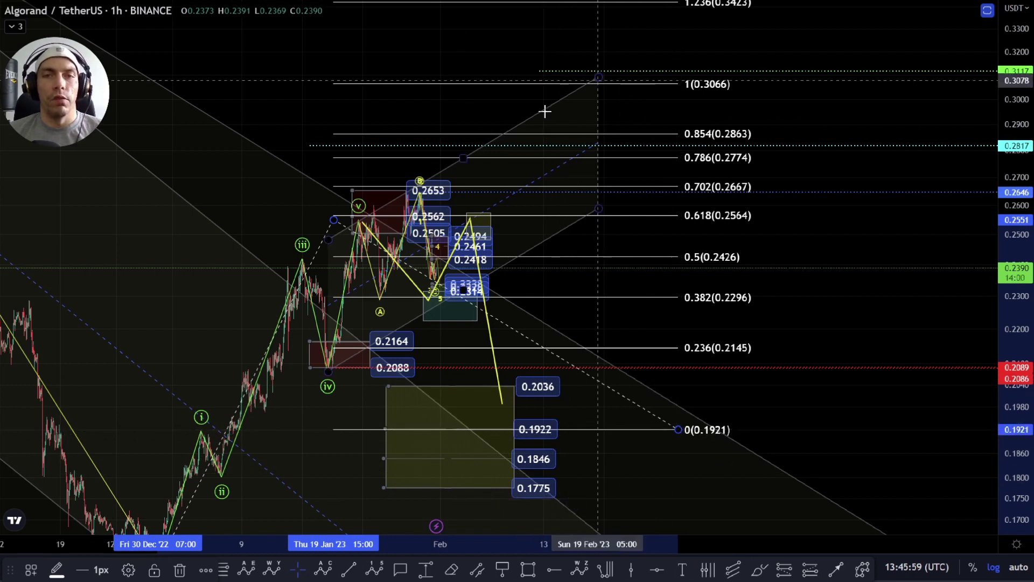
pyautogui.moveTo(792, 113)
pyautogui.mouseDown()
pyautogui.moveTo(782, 133)
pyautogui.moveTo(774, 73)
pyautogui.moveTo(770, 232)
pyautogui.mouseUp()
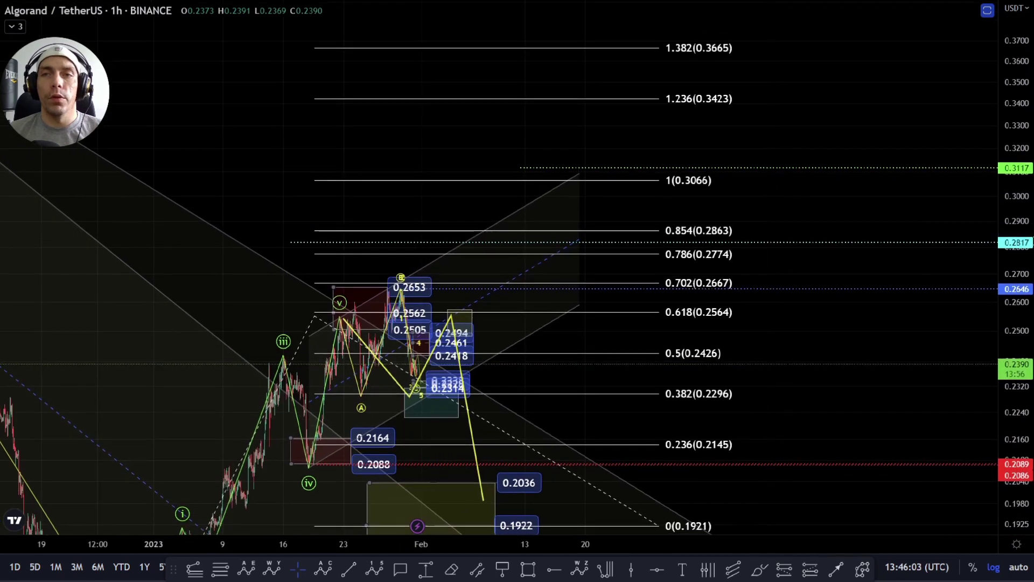
pyautogui.moveTo(1015, 172); pyautogui.dragTo(1015, 324)
pyautogui.scroll(-1, 862, 358)
pyautogui.moveTo(855, 367); pyautogui.dragTo(838, 337)
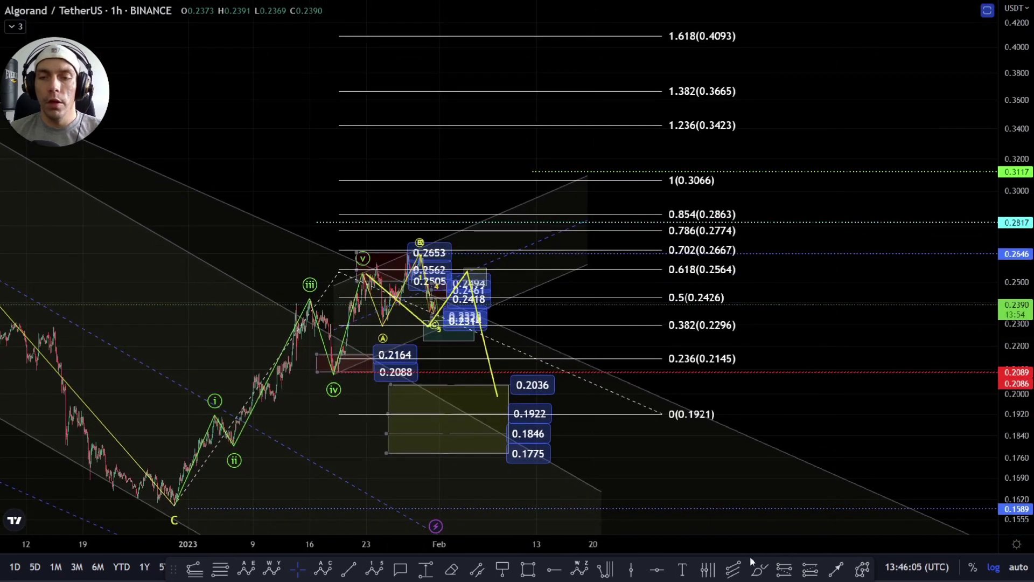
pyautogui.click(187, 509)
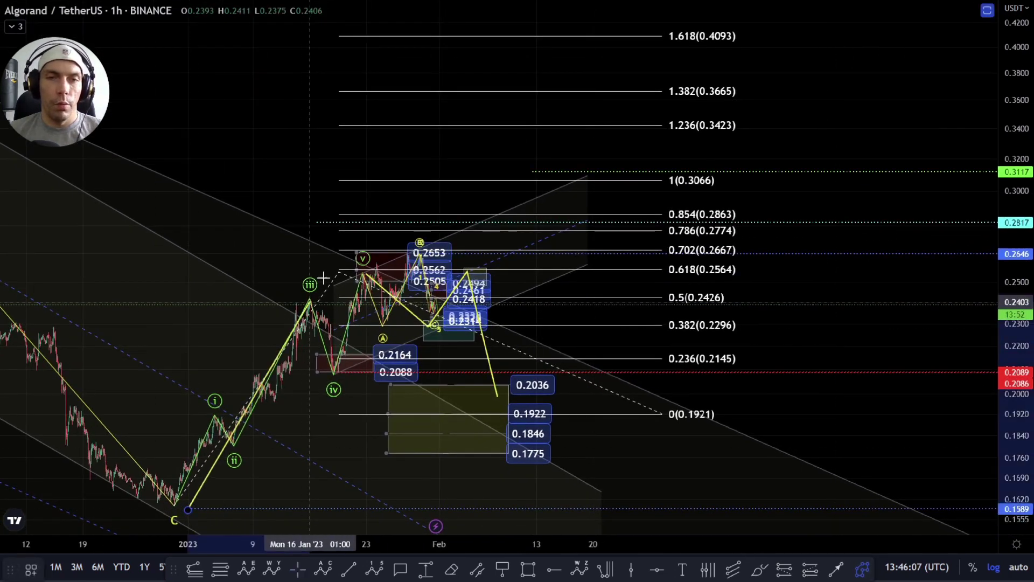
# Extend the yellow path via wave v down to about 0.1922, then up toward 0.4093
pyautogui.click(345, 260)
pyautogui.click(485, 413)
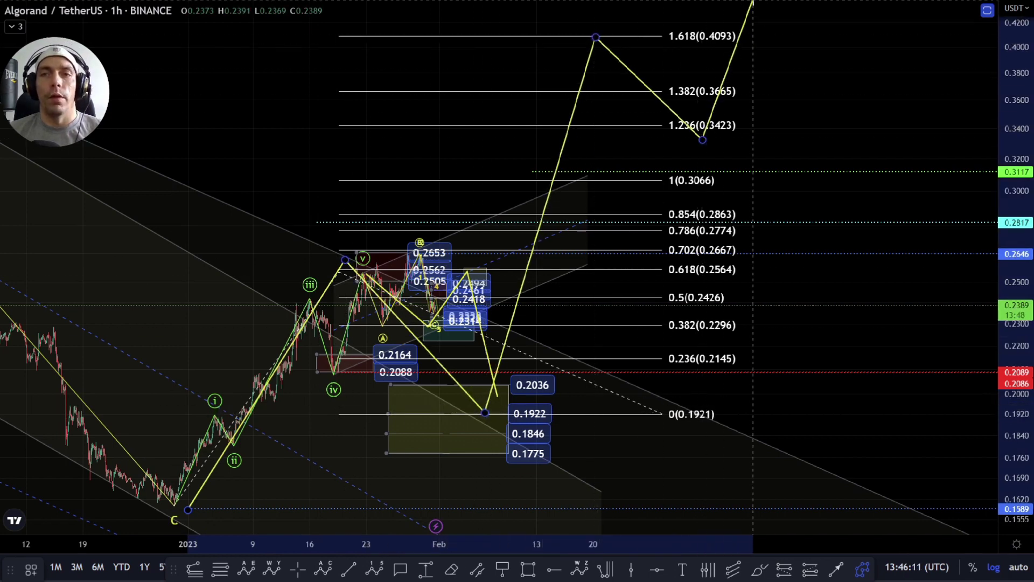
pyautogui.click(750, 4)
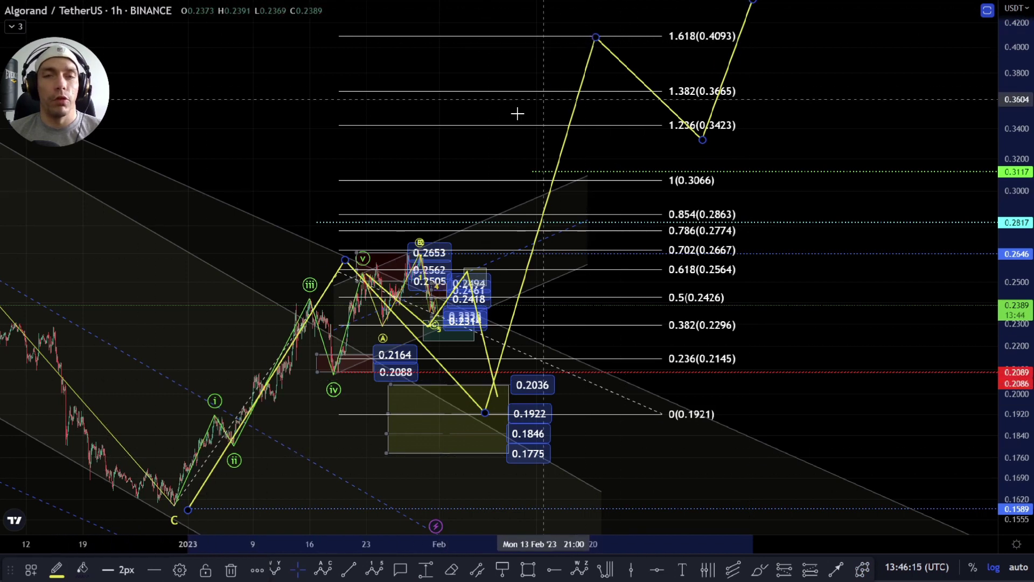
# Pan through the October–December 2022 swings and back to the January wave count
pyautogui.moveTo(310, 143); pyautogui.dragTo(619, 217)
pyautogui.moveTo(570, 191); pyautogui.dragTo(598, 284)
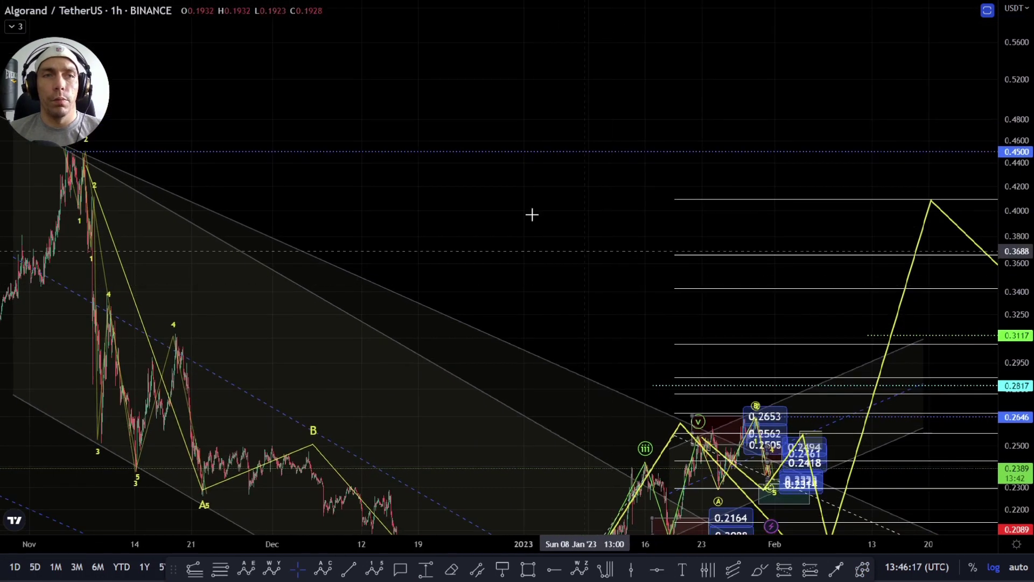
pyautogui.moveTo(382, 164); pyautogui.dragTo(564, 174)
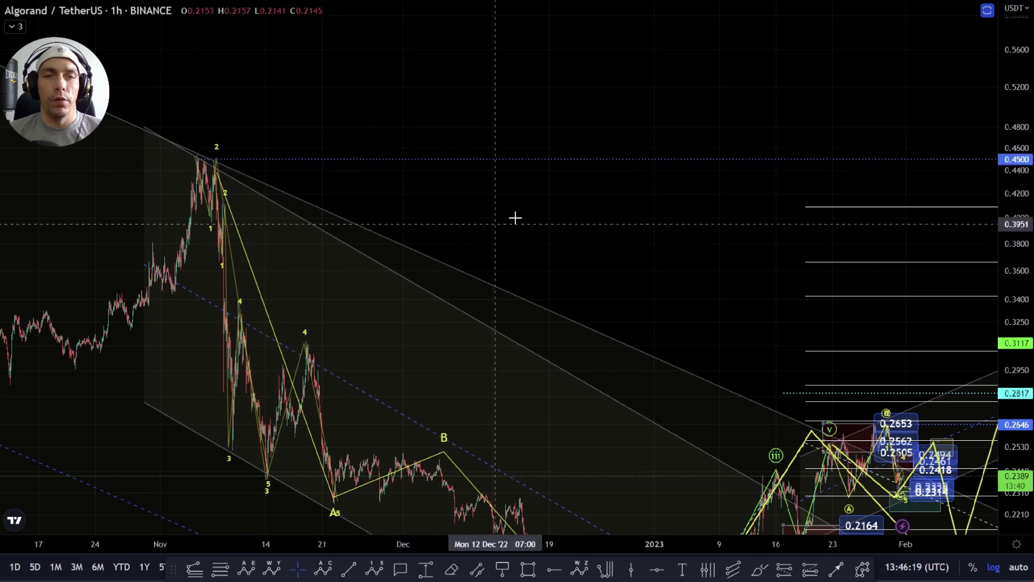
pyautogui.moveTo(515, 217); pyautogui.dragTo(757, 189)
pyautogui.moveTo(277, 312); pyautogui.dragTo(213, 233)
pyautogui.moveTo(868, 135); pyautogui.dragTo(161, 87)
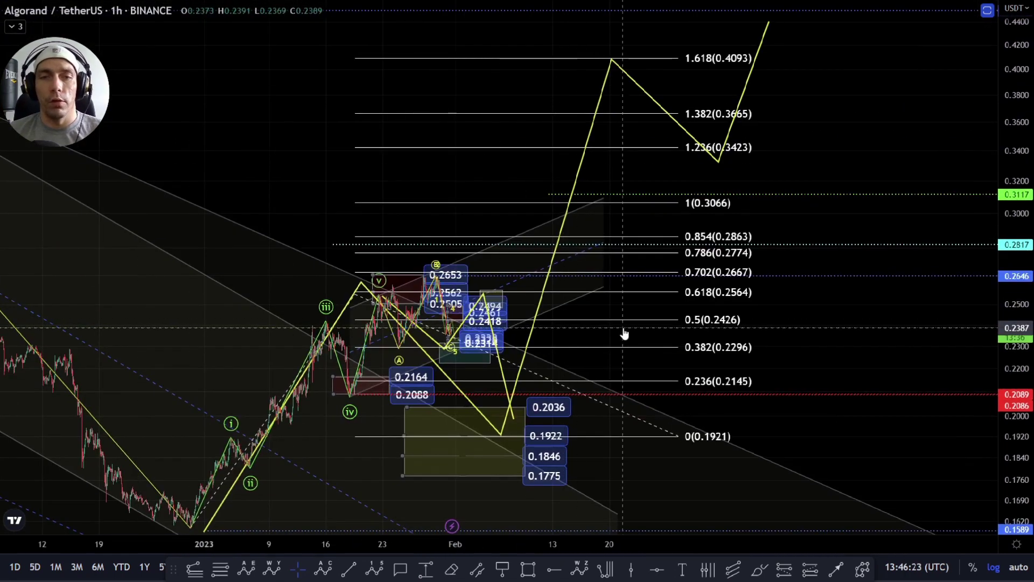
pyautogui.moveTo(813, 327); pyautogui.dragTo(779, 272)
pyautogui.scroll(4, 405, 351)
pyautogui.moveTo(1026, 296); pyautogui.dragTo(999, 226)
pyautogui.click(556, 255)
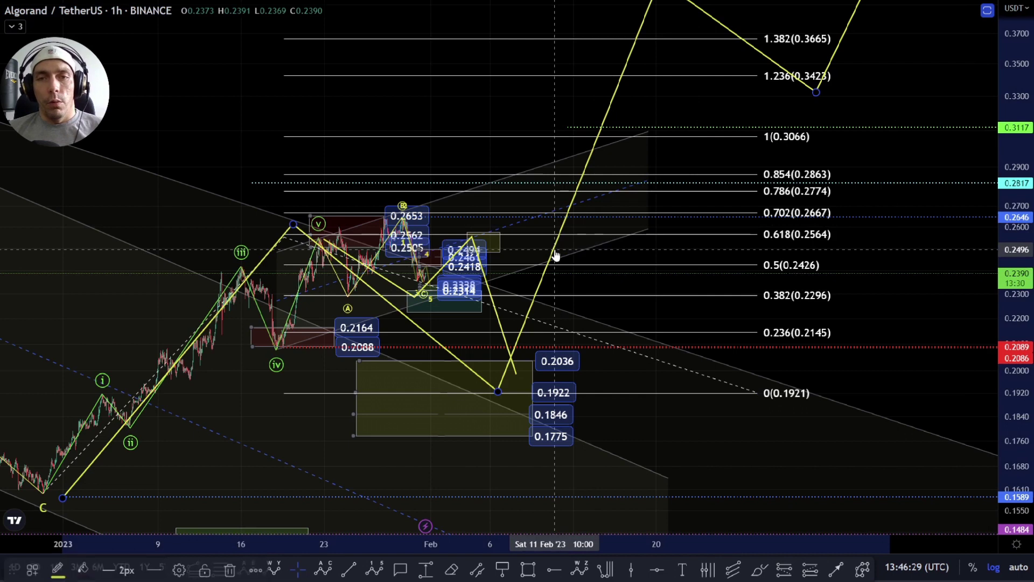
# Delete the yellow projected path and the Fibonacci extension
pyautogui.press('Delete')
pyautogui.click(578, 240)
pyautogui.press('Delete')
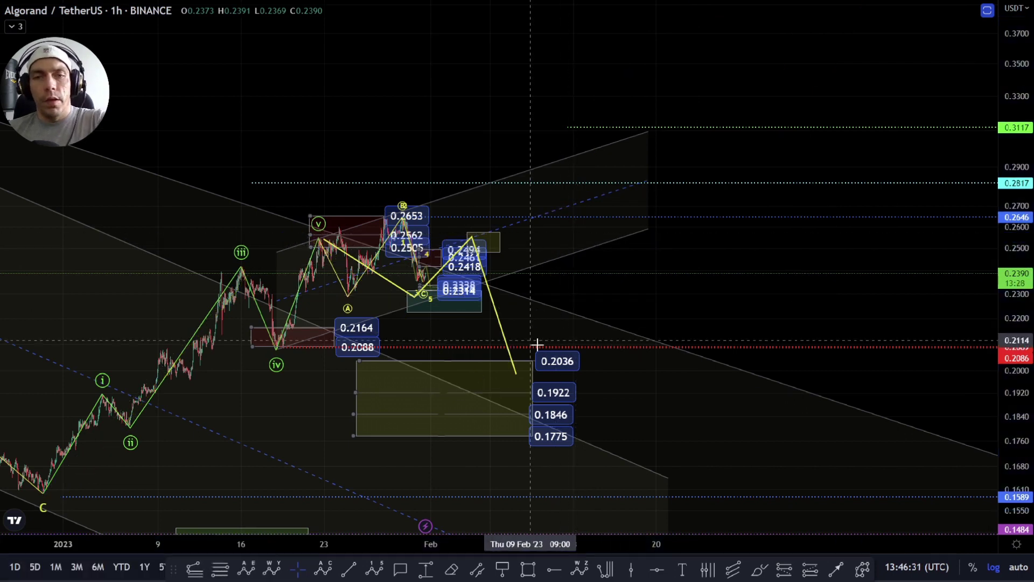
pyautogui.scroll(-3, 581, 390)
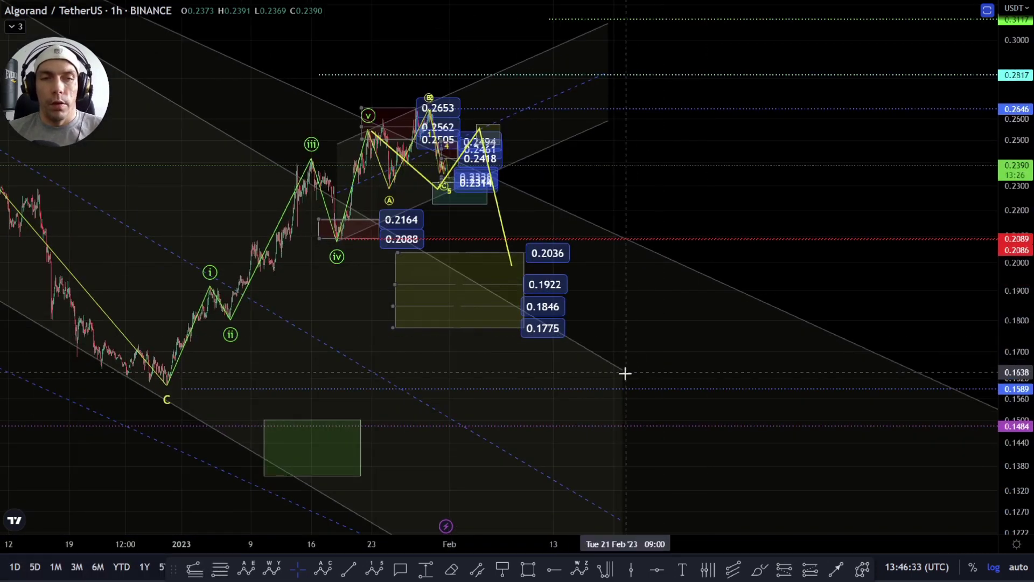
# Select the 0.1598 horizontal ray and review the November–December highs
pyautogui.click(178, 386)
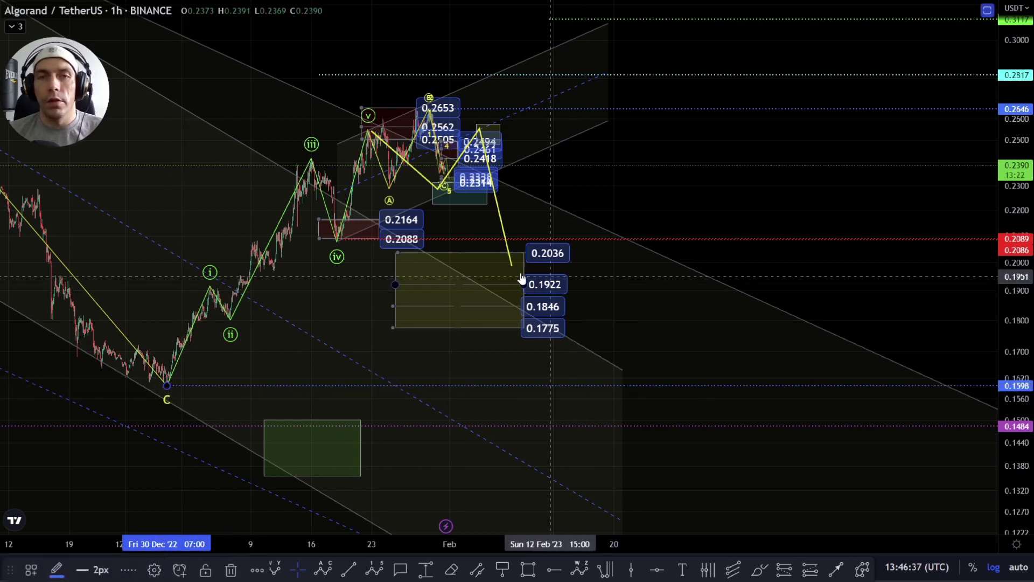
pyautogui.moveTo(199, 201); pyautogui.dragTo(372, 273)
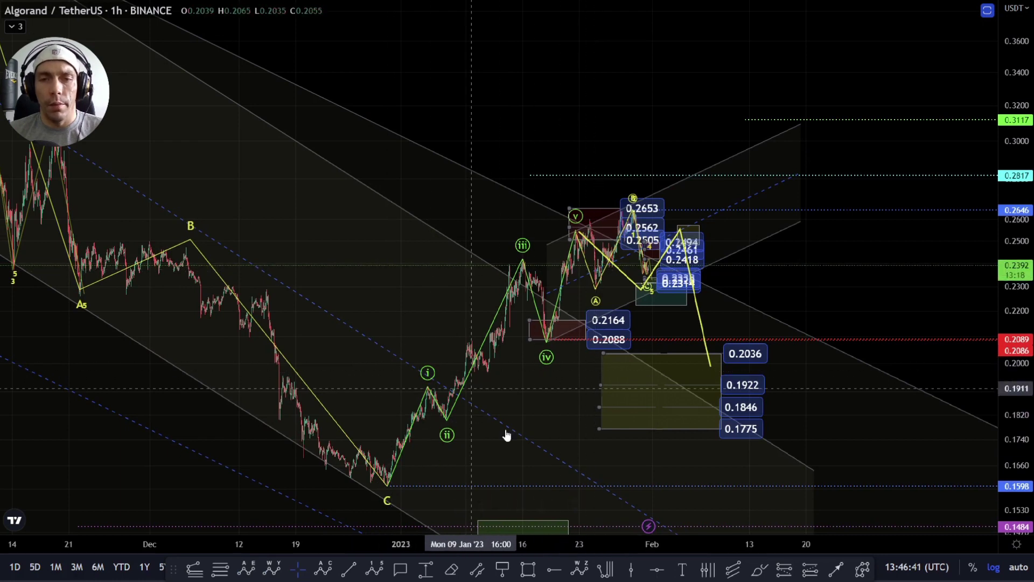
pyautogui.moveTo(393, 284); pyautogui.dragTo(658, 383)
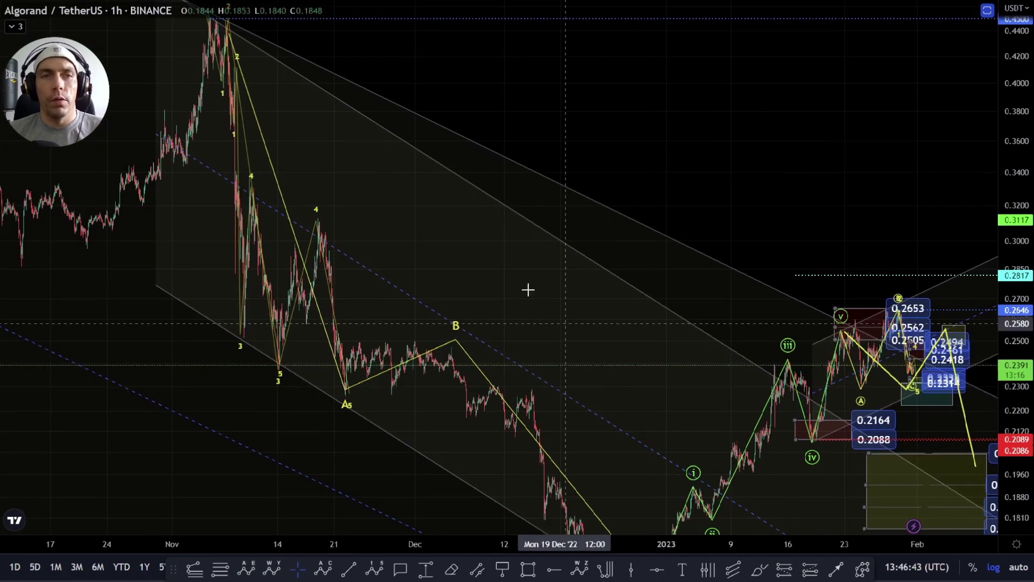
pyautogui.moveTo(1016, 248); pyautogui.dragTo(1015, 355)
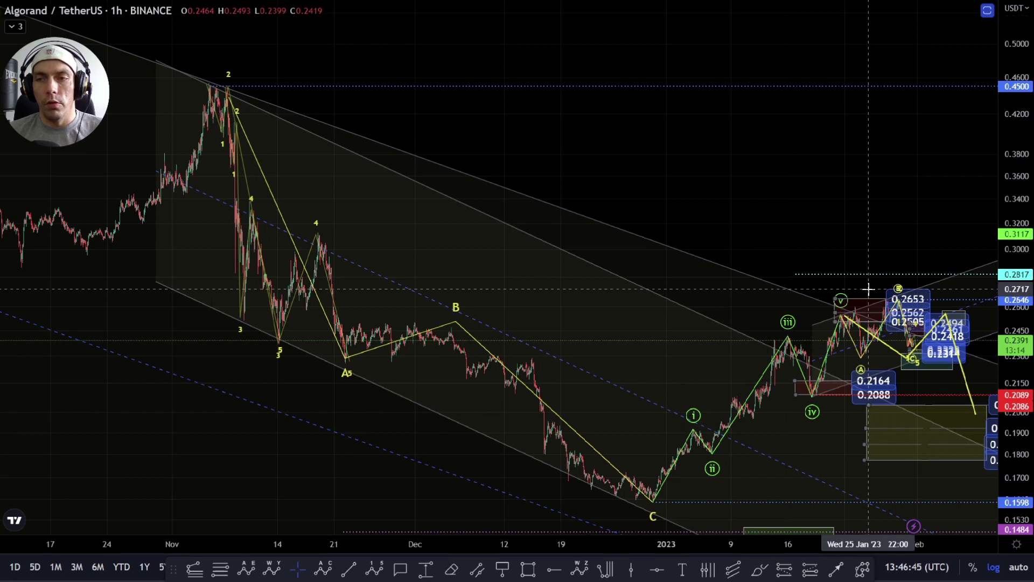
pyautogui.moveTo(869, 172); pyautogui.dragTo(275, 92)
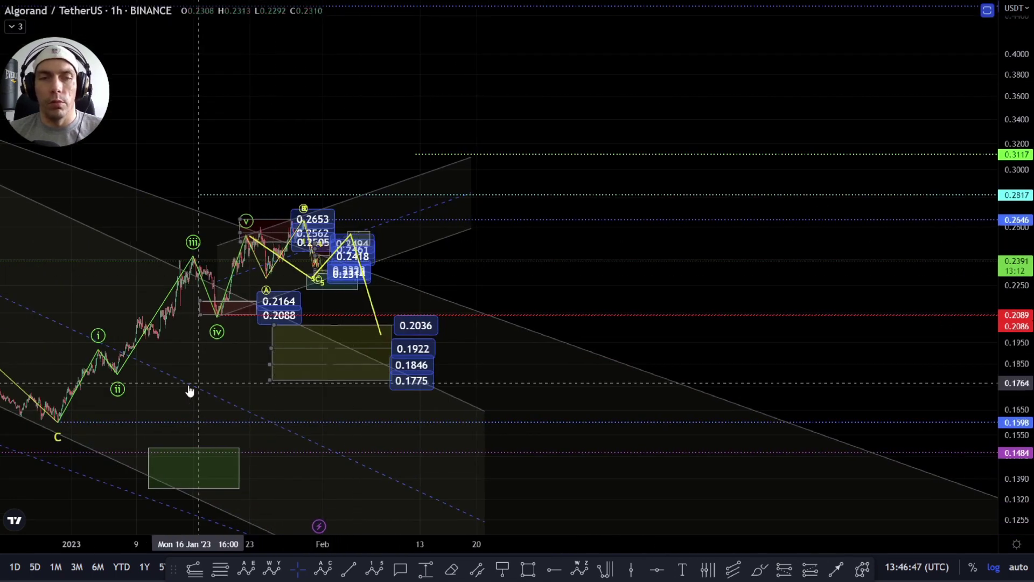
# Zoom back onto the January wave count and the lower target box down to 0.1775
pyautogui.scroll(5, 193, 388)
pyautogui.moveTo(1016, 333); pyautogui.dragTo(1033, 301)
pyautogui.scroll(4, 323, 324)
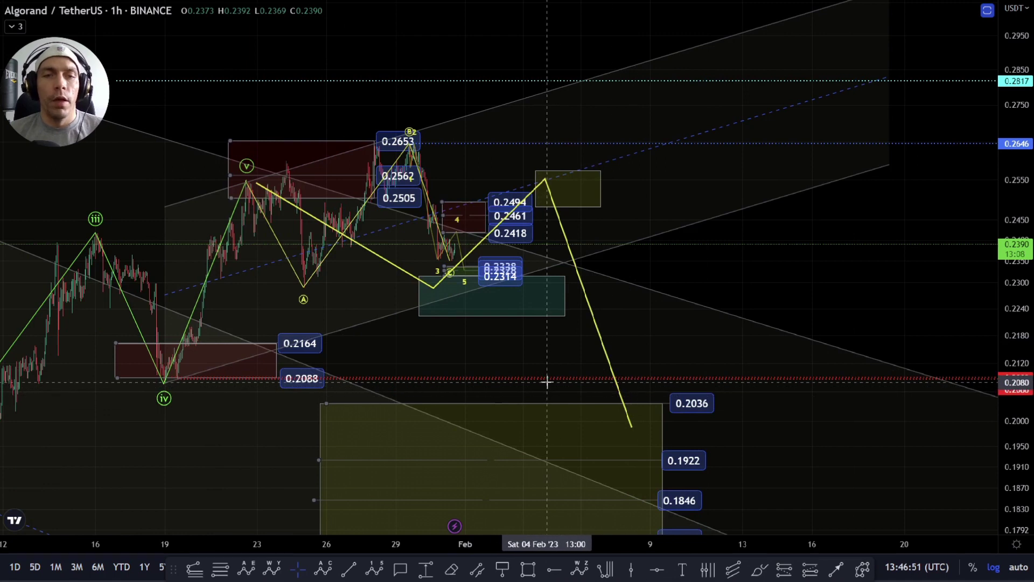
pyautogui.scroll(4, 467, 360)
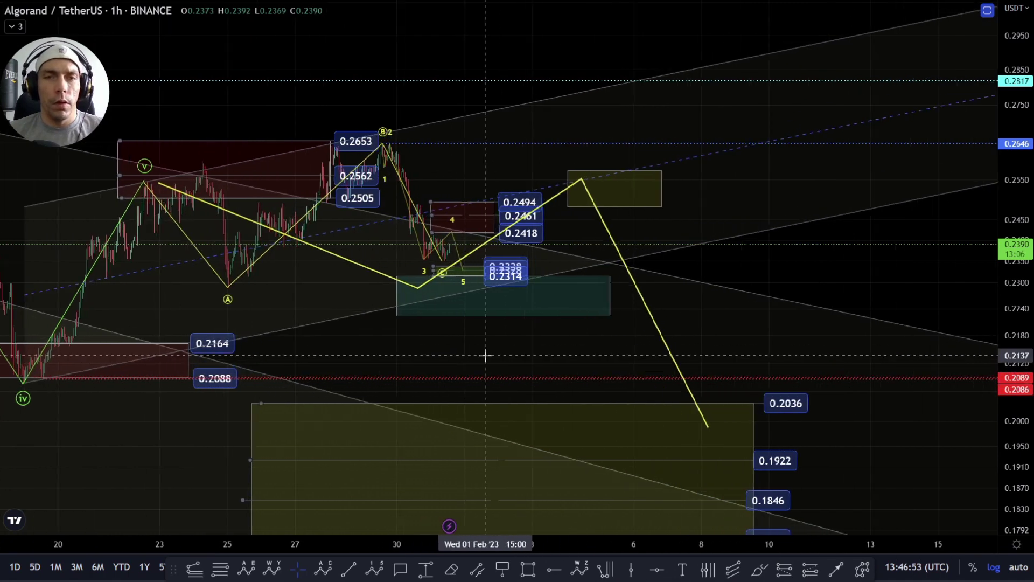
pyautogui.scroll(-7, 488, 357)
pyautogui.moveTo(811, 364); pyautogui.dragTo(851, 131)
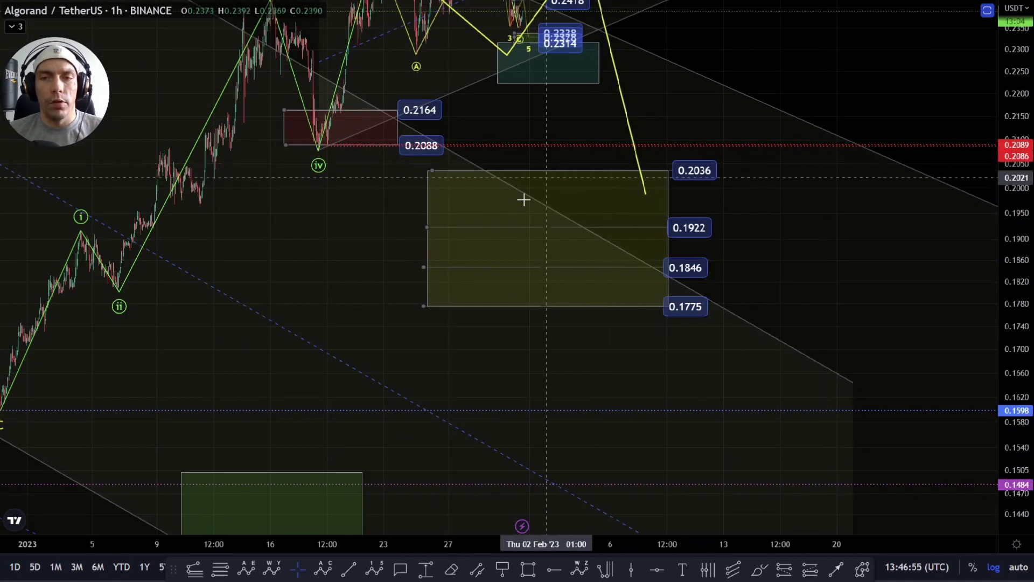
pyautogui.scroll(-2, 514, 350)
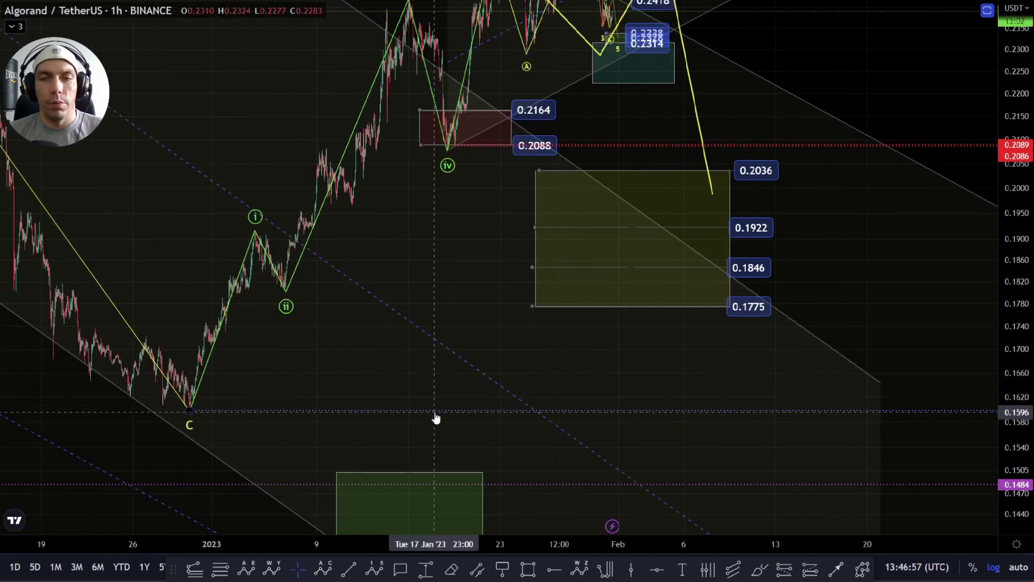
pyautogui.moveTo(942, 379); pyautogui.dragTo(876, 439)
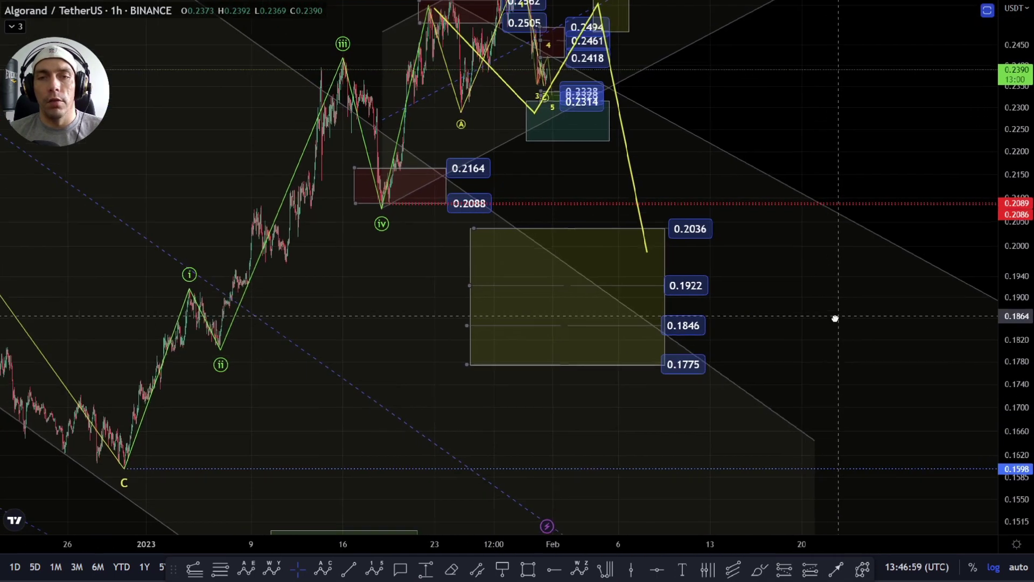
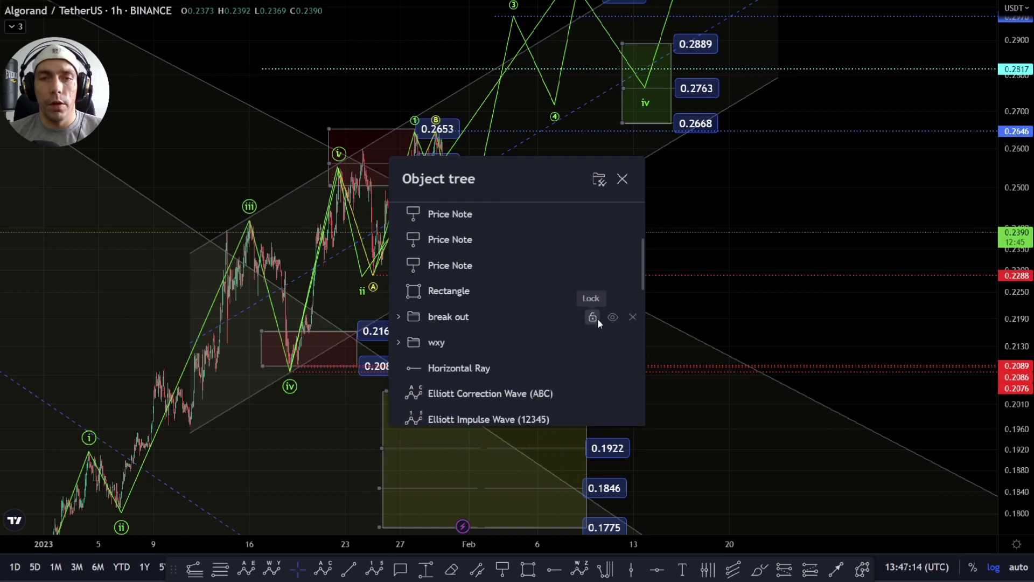
# Hide the wxy and break out drawing groups in the Object Tree, then close it
pyautogui.click(614, 344)
pyautogui.scroll(-5, 614, 331)
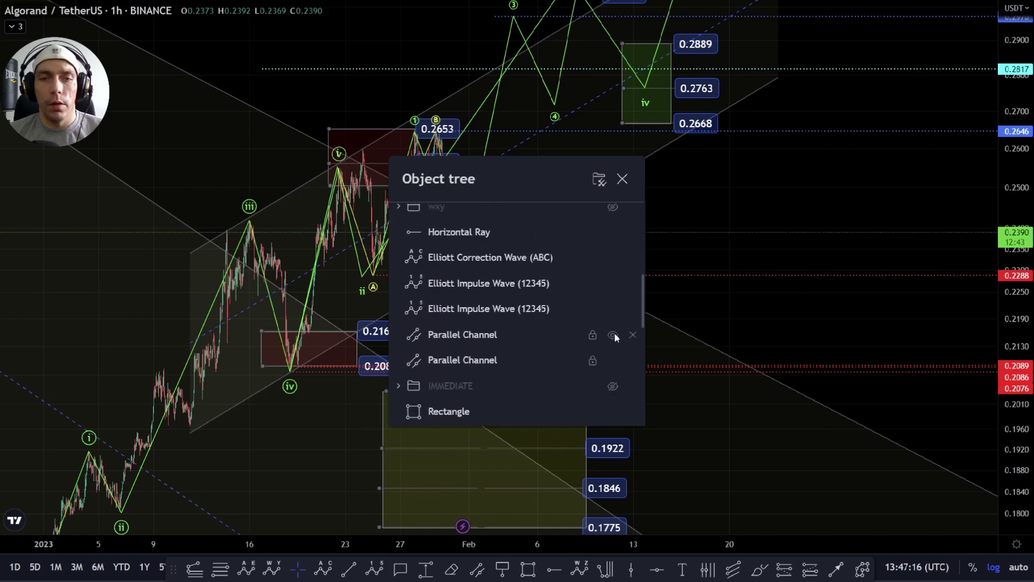
pyautogui.scroll(8, 614, 324)
pyautogui.scroll(-2, 614, 325)
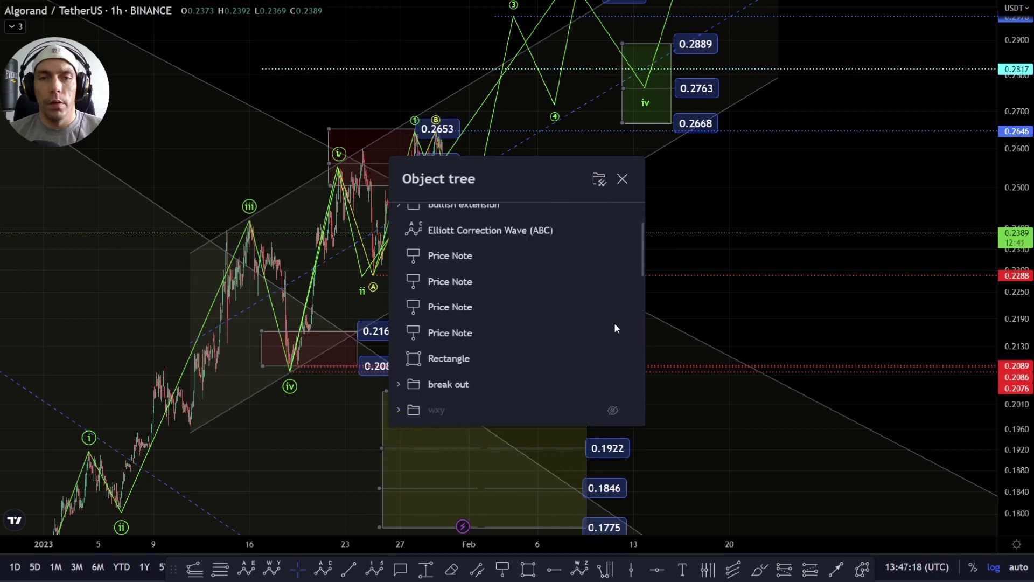
pyautogui.click(613, 318)
pyautogui.click(849, 287)
pyautogui.scroll(5, 848, 289)
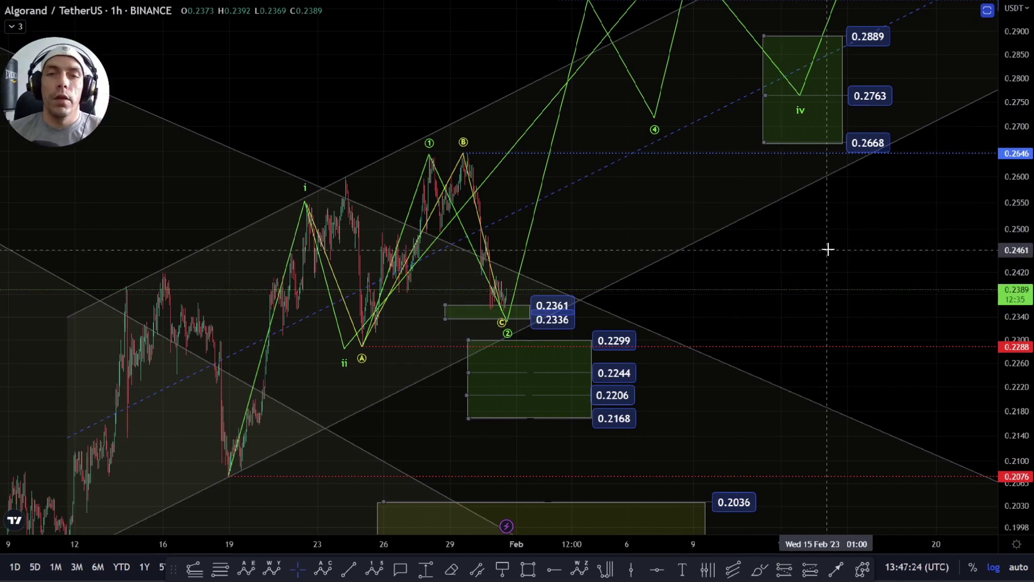
# Move the green zigzag count's wave point 2 up beside the C low
pyautogui.moveTo(828, 247); pyautogui.dragTo(779, 219)
pyautogui.scroll(4, 334, 323)
pyautogui.moveTo(1029, 280); pyautogui.dragTo(1026, 140)
pyautogui.scroll(5, 323, 257)
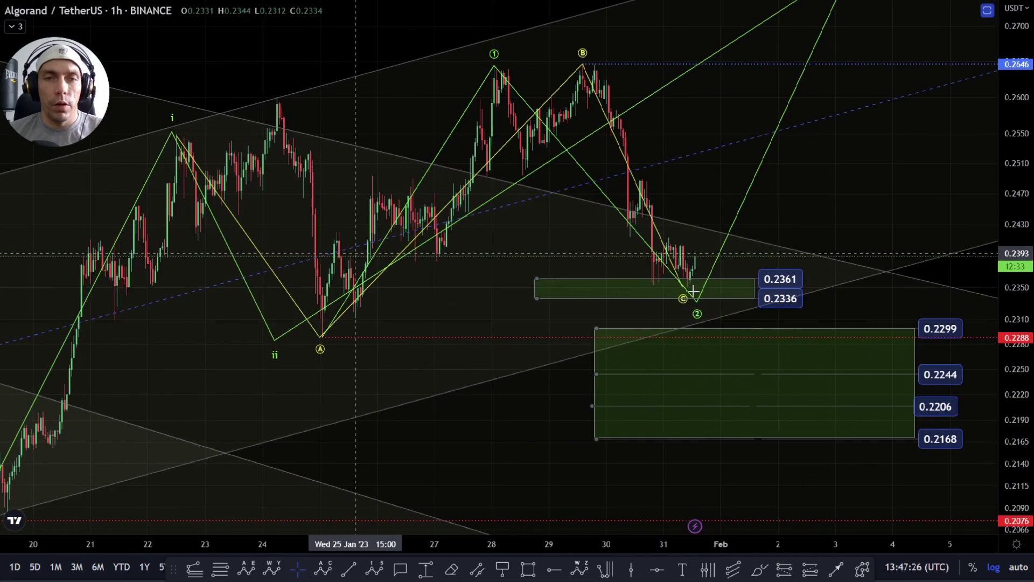
pyautogui.moveTo(1016, 372); pyautogui.dragTo(1016, 278)
pyautogui.moveTo(801, 251); pyautogui.dragTo(723, 215)
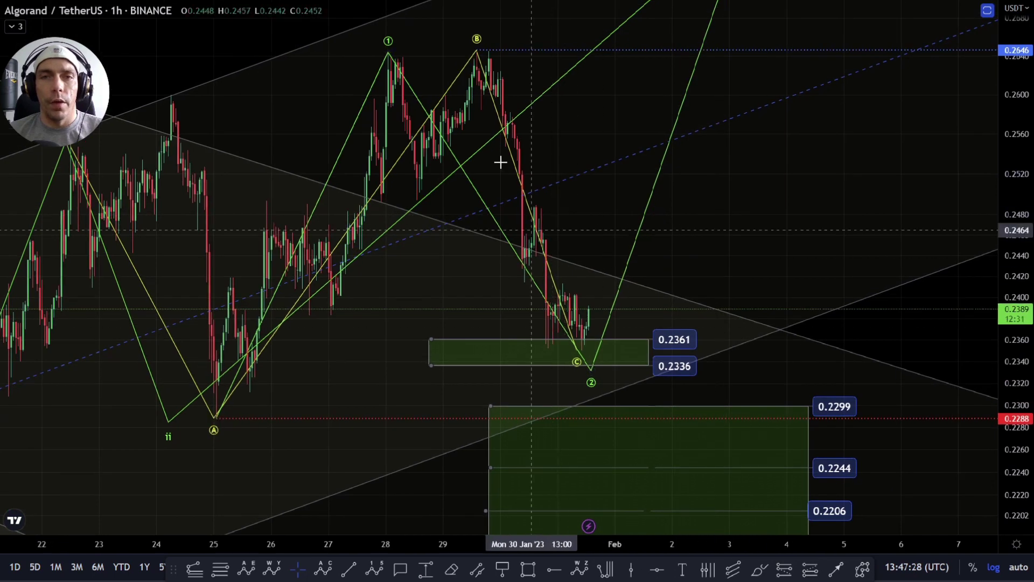
pyautogui.click(217, 414)
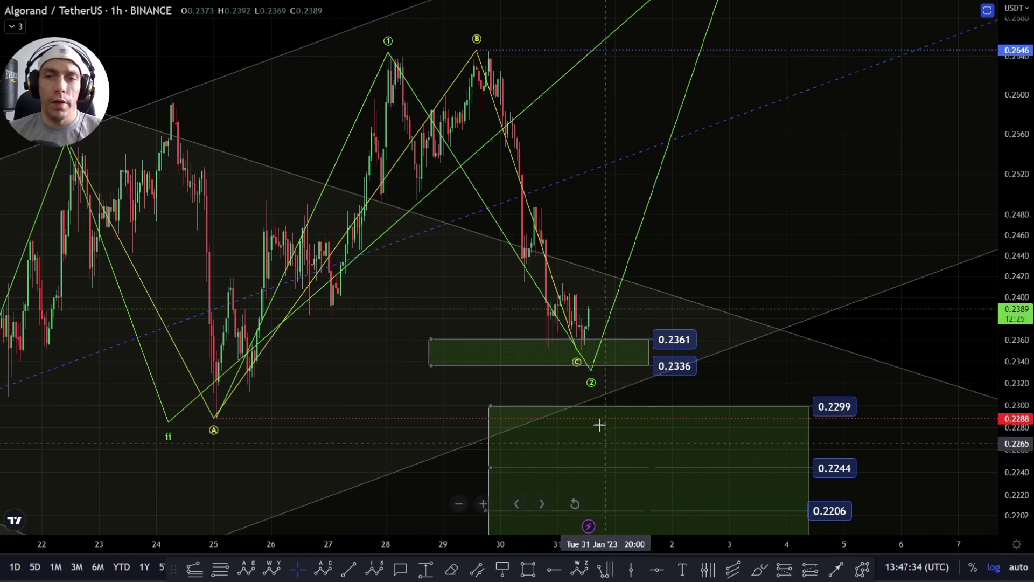
pyautogui.moveTo(592, 368); pyautogui.dragTo(555, 349)
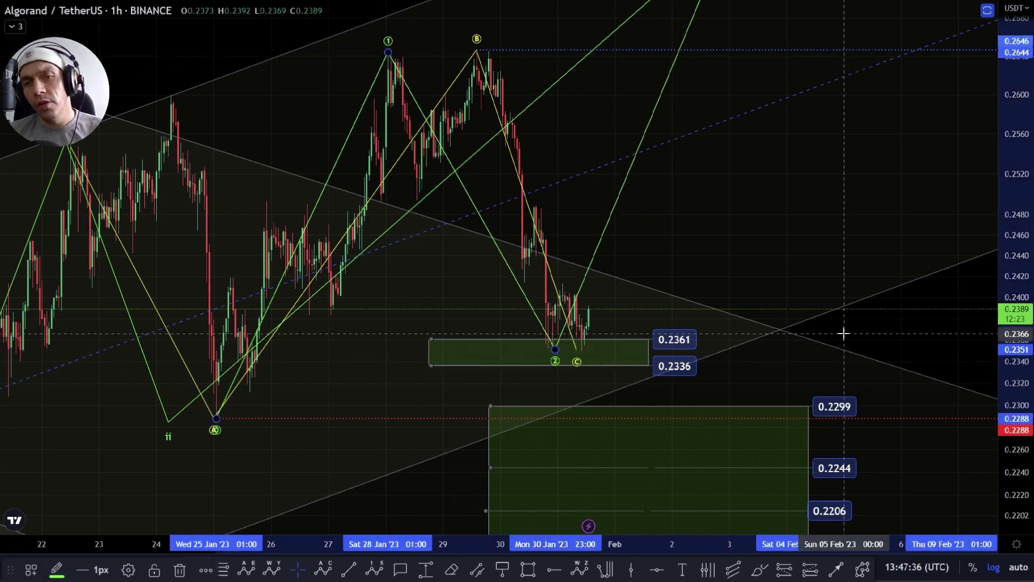
# Zoom out and rescale the chart to see the wider wave structure
pyautogui.scroll(-5, 844, 334)
pyautogui.moveTo(1016, 371); pyautogui.dragTo(1016, 429)
pyautogui.moveTo(886, 323); pyautogui.dragTo(630, 343)
pyautogui.scroll(-4, 756, 356)
pyautogui.moveTo(1016, 307); pyautogui.dragTo(1015, 359)
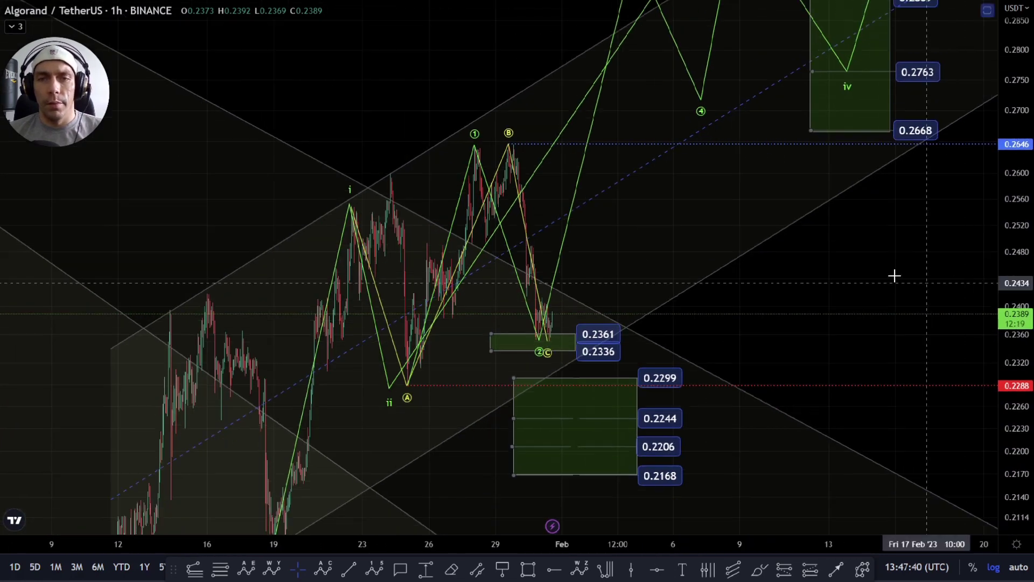
pyautogui.moveTo(837, 290); pyautogui.dragTo(738, 292)
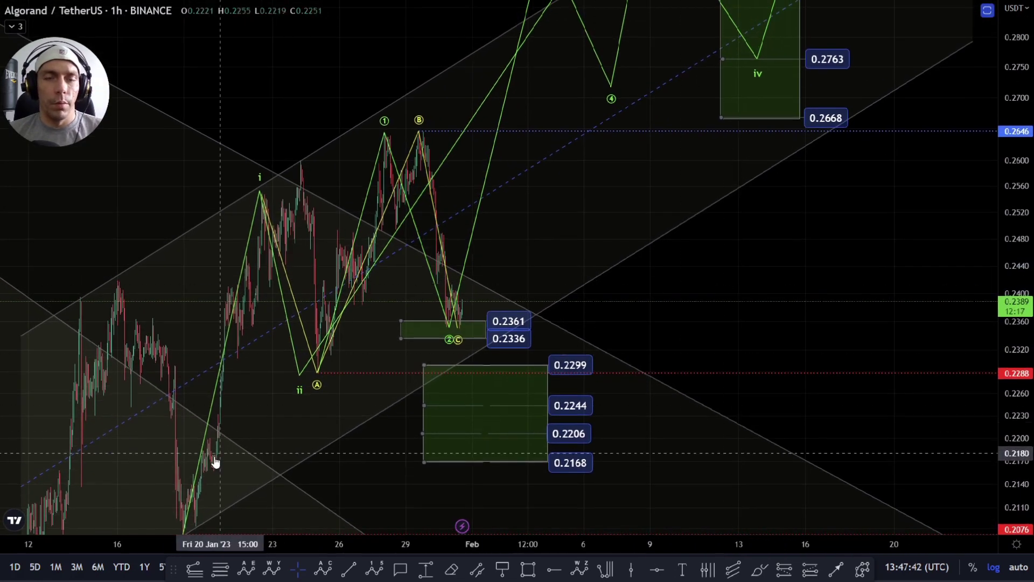
pyautogui.moveTo(764, 226); pyautogui.dragTo(729, 302)
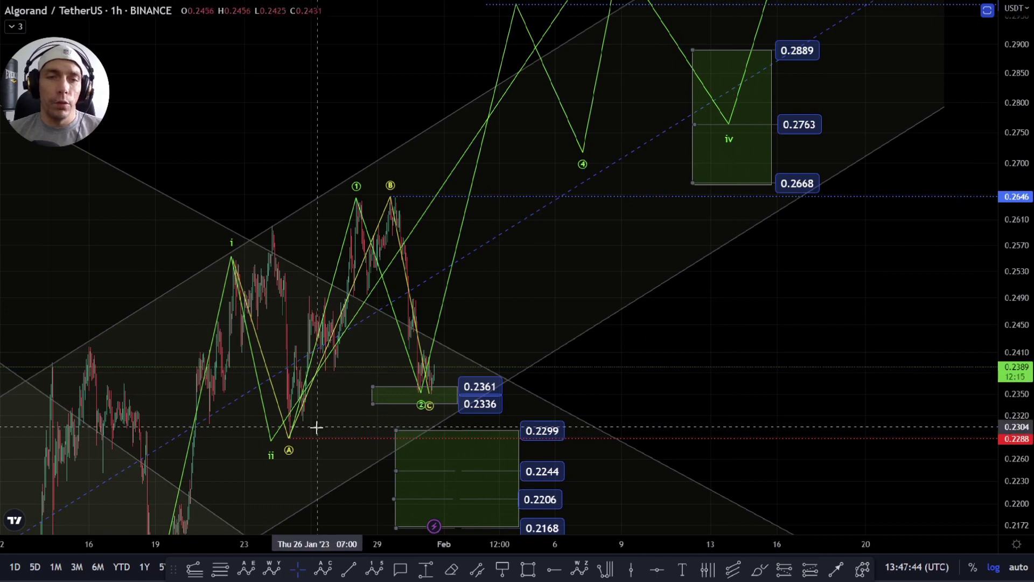
pyautogui.moveTo(303, 472); pyautogui.dragTo(358, 457)
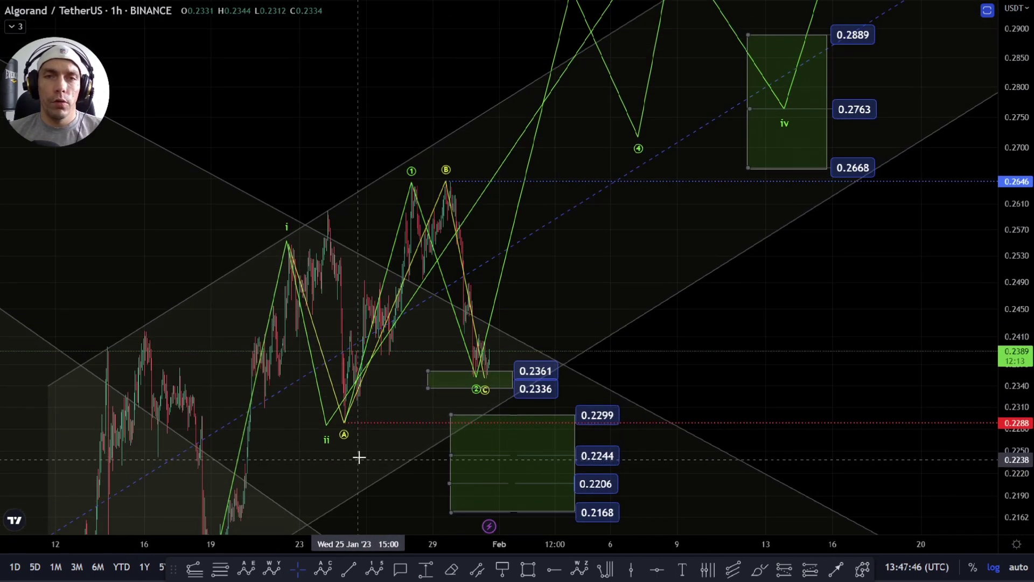
# Frame the 0.2206 and 0.2168 levels and begin a multi-point yellow projection path
pyautogui.moveTo(755, 319); pyautogui.dragTo(723, 393)
pyautogui.moveTo(719, 358); pyautogui.dragTo(702, 257)
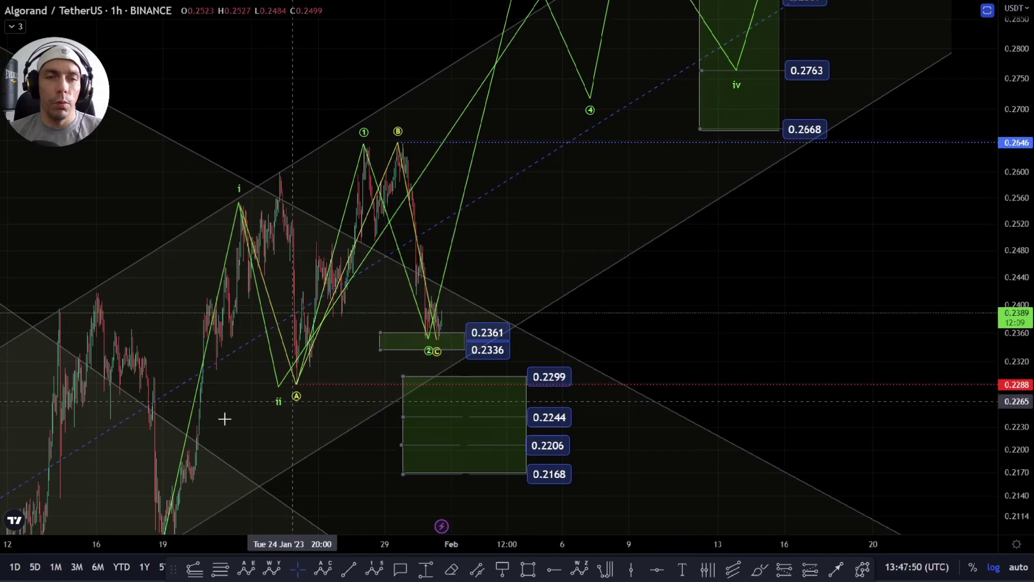
pyautogui.moveTo(626, 305); pyautogui.dragTo(626, 360)
pyautogui.scroll(-3, 892, 301)
pyautogui.moveTo(1016, 248); pyautogui.dragTo(1016, 306)
pyautogui.moveTo(894, 303); pyautogui.dragTo(768, 324)
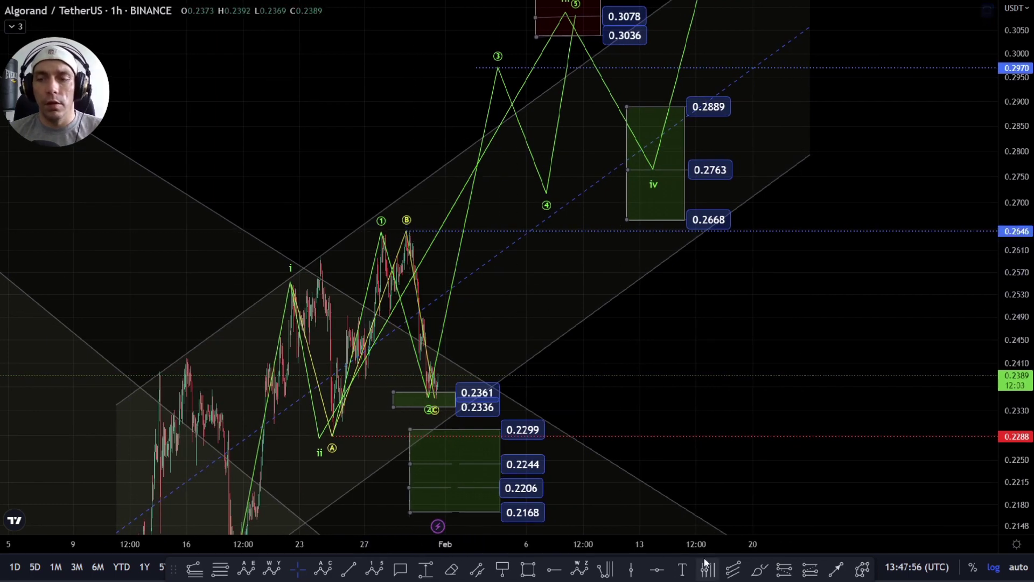
pyautogui.click(861, 571)
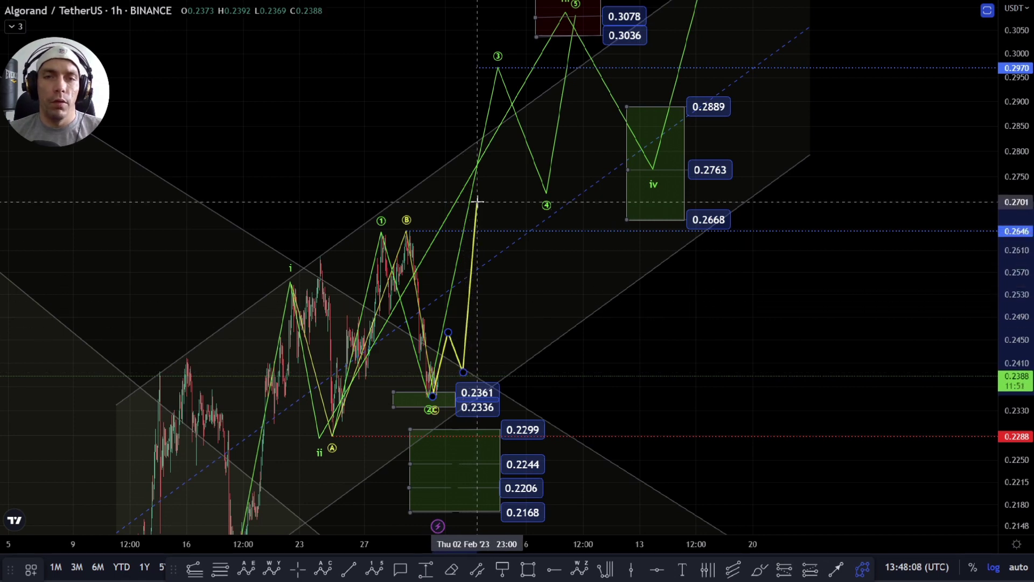
# Finish the yellow zigzag up to about 0.285, raise a peak and reposition the path
pyautogui.click(493, 231)
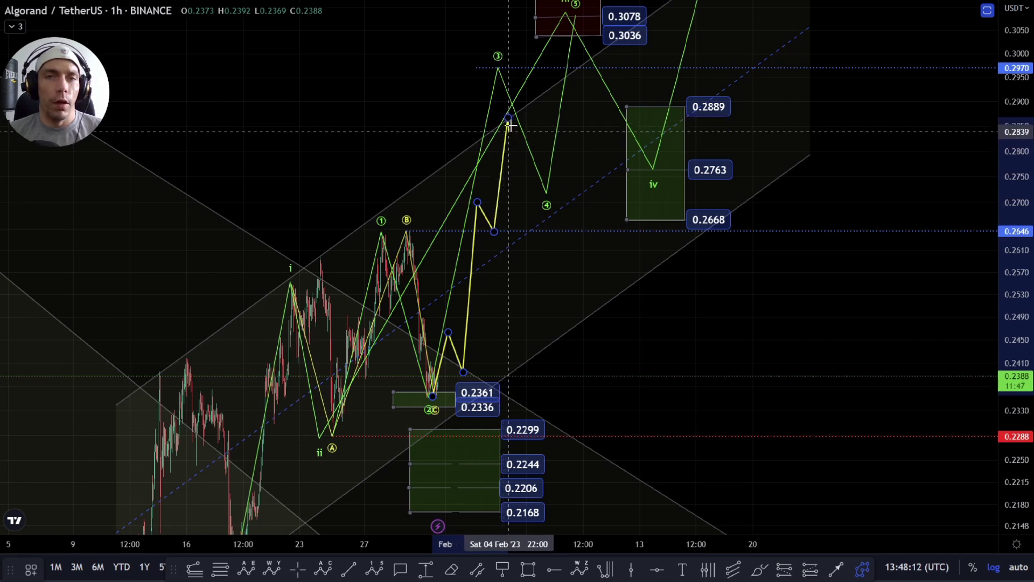
pyautogui.click(509, 129)
pyautogui.moveTo(477, 202); pyautogui.dragTo(484, 162)
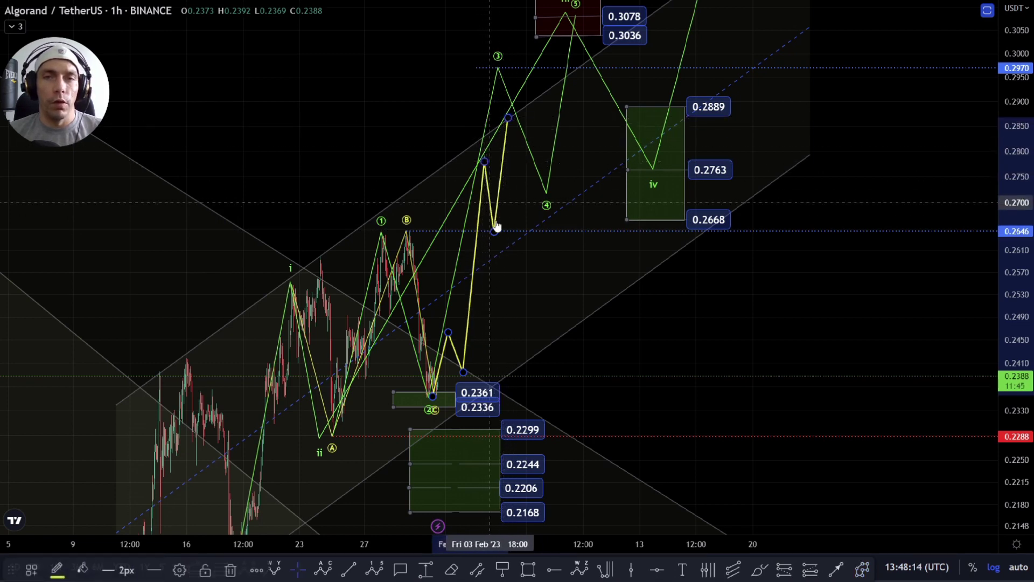
pyautogui.moveTo(497, 233); pyautogui.dragTo(497, 237)
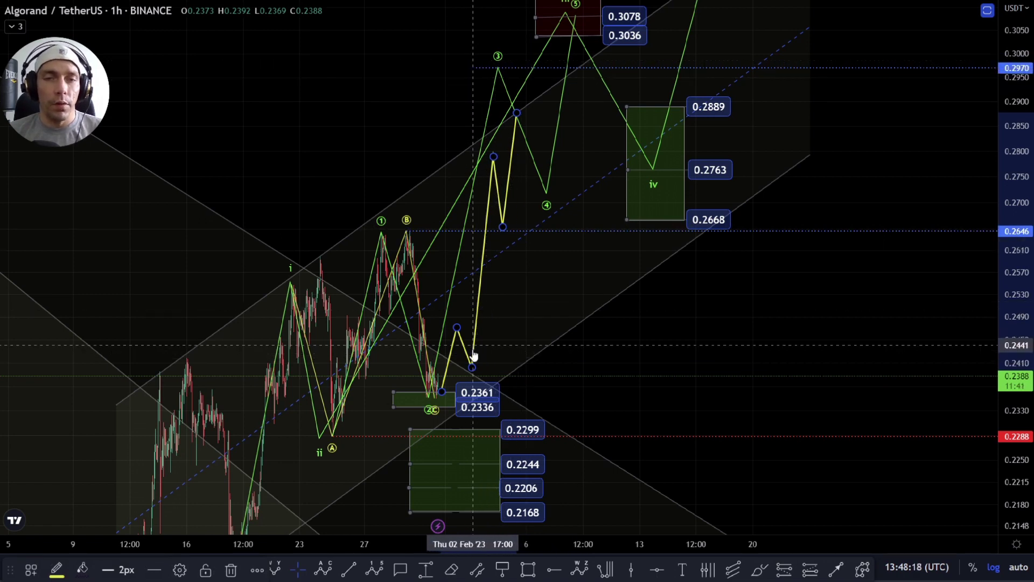
pyautogui.moveTo(473, 356); pyautogui.dragTo(439, 405)
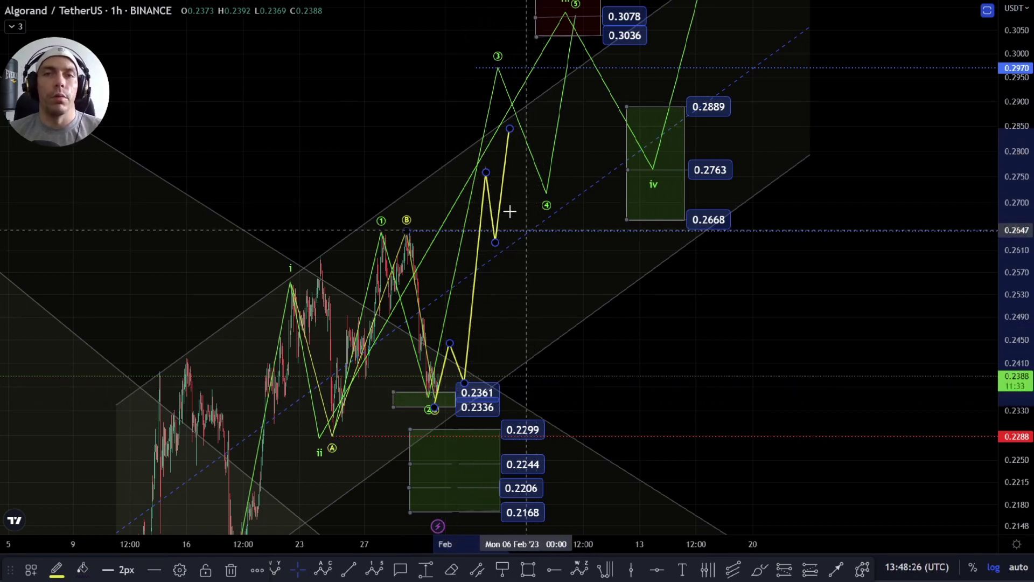
pyautogui.moveTo(1032, 167); pyautogui.dragTo(1016, 188)
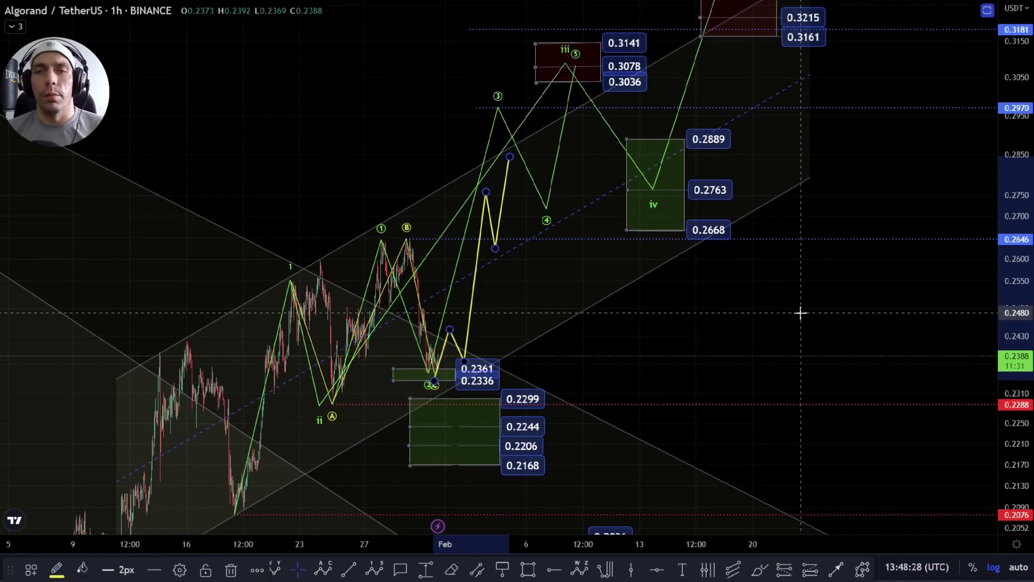
# Check the yellow projection against the 0.2244/0.2206 box, then deselect it
pyautogui.moveTo(800, 313); pyautogui.dragTo(710, 349)
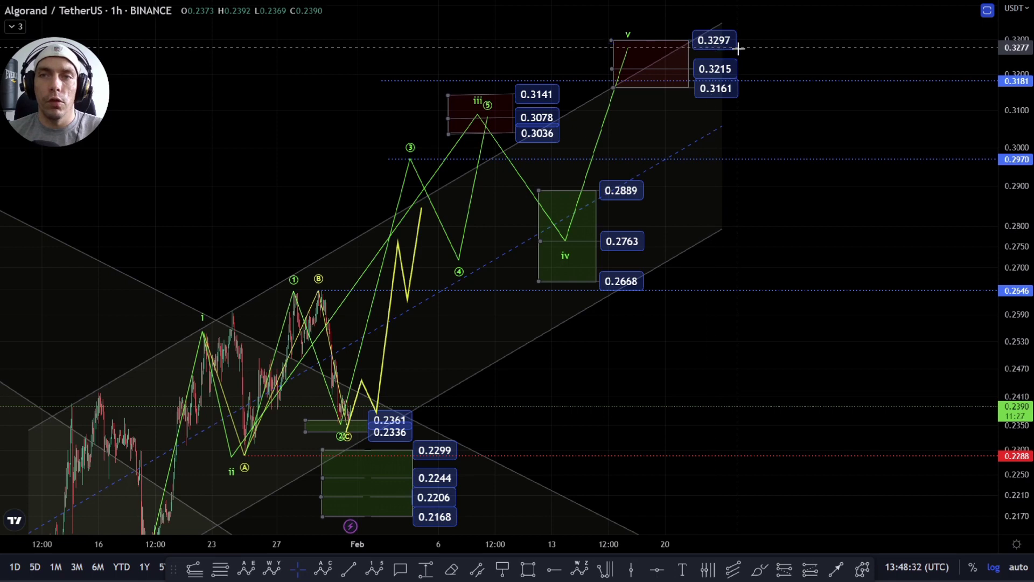
pyautogui.moveTo(641, 366); pyautogui.dragTo(674, 312)
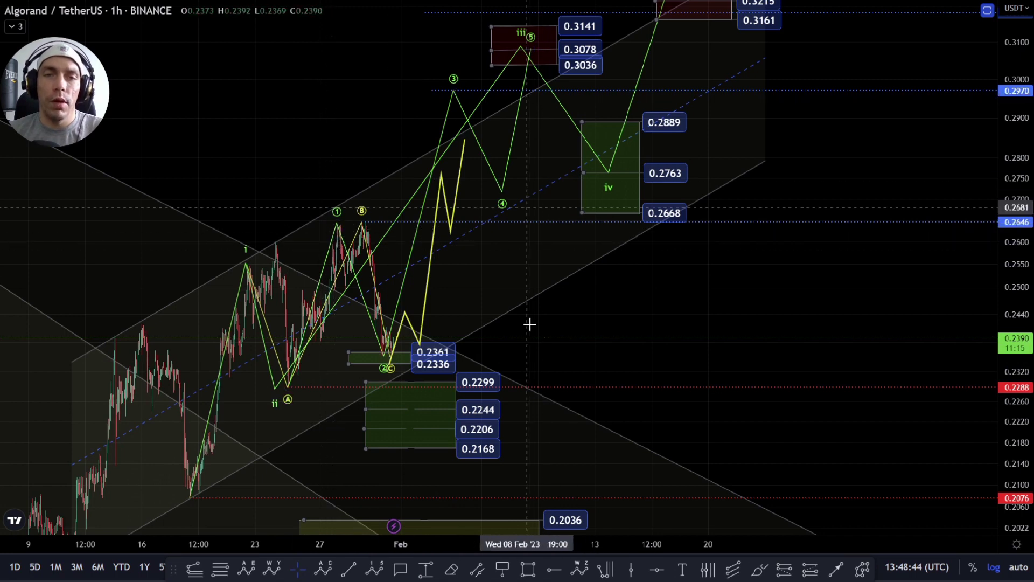
pyautogui.moveTo(693, 307); pyautogui.dragTo(687, 261)
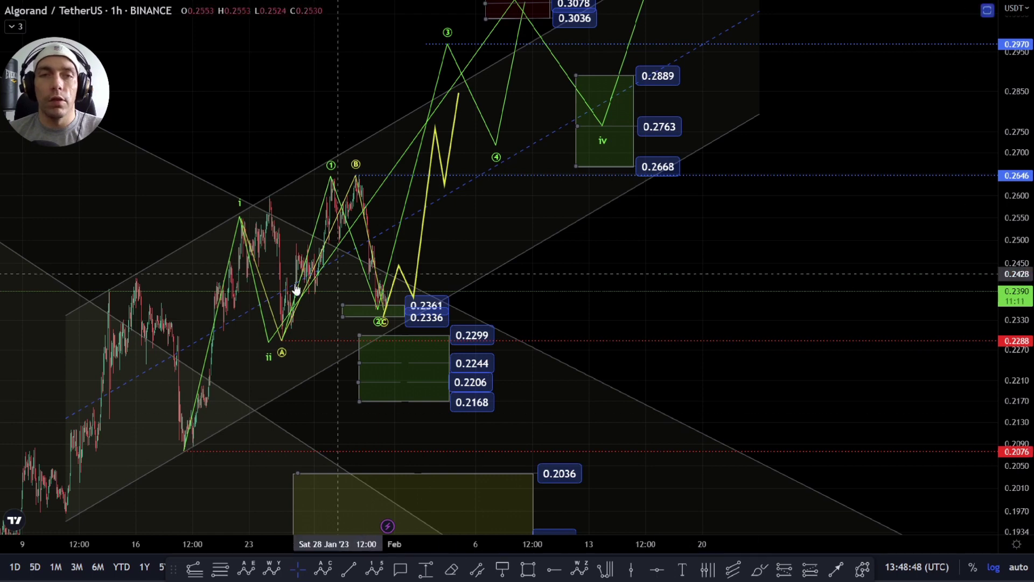
pyautogui.moveTo(627, 244); pyautogui.dragTo(638, 320)
pyautogui.scroll(5, 247, 321)
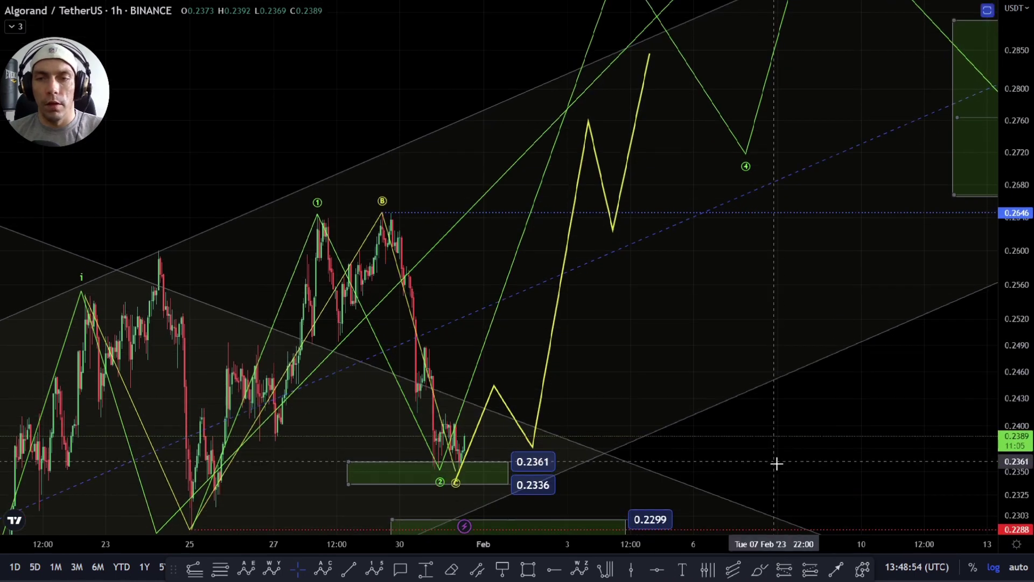
pyautogui.moveTo(776, 464); pyautogui.dragTo(817, 344)
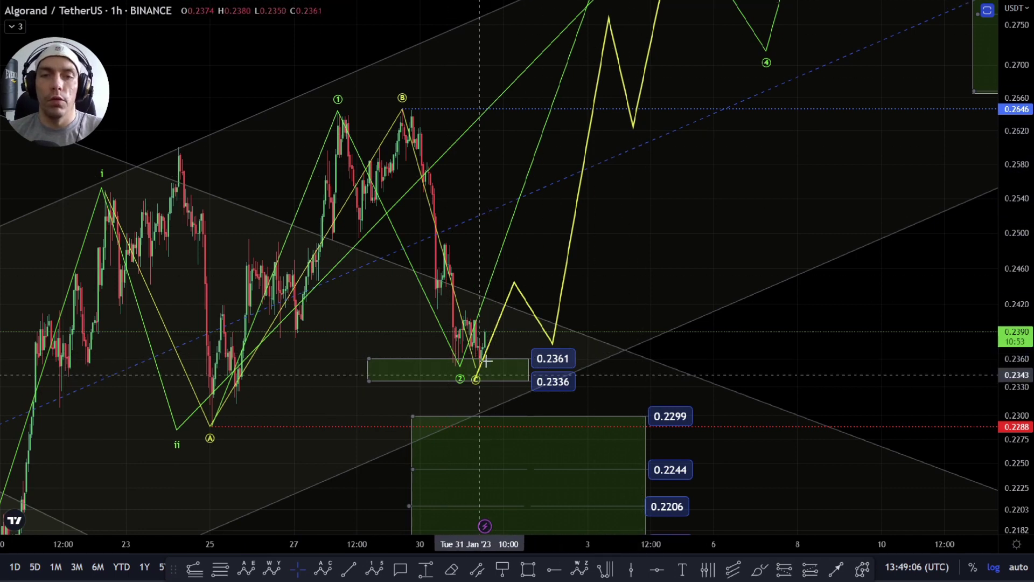
pyautogui.moveTo(636, 232); pyautogui.dragTo(633, 243)
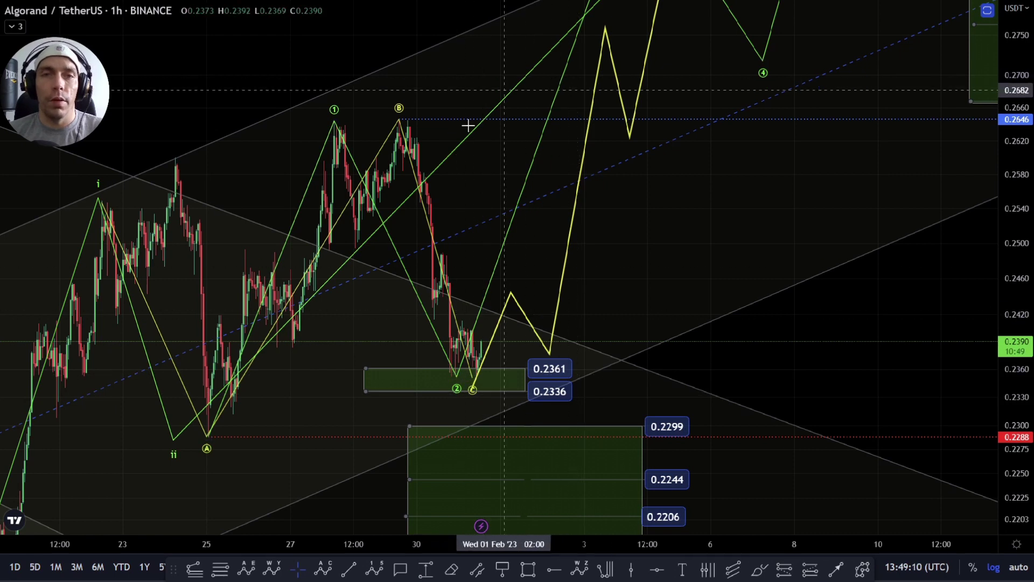
pyautogui.click(523, 286)
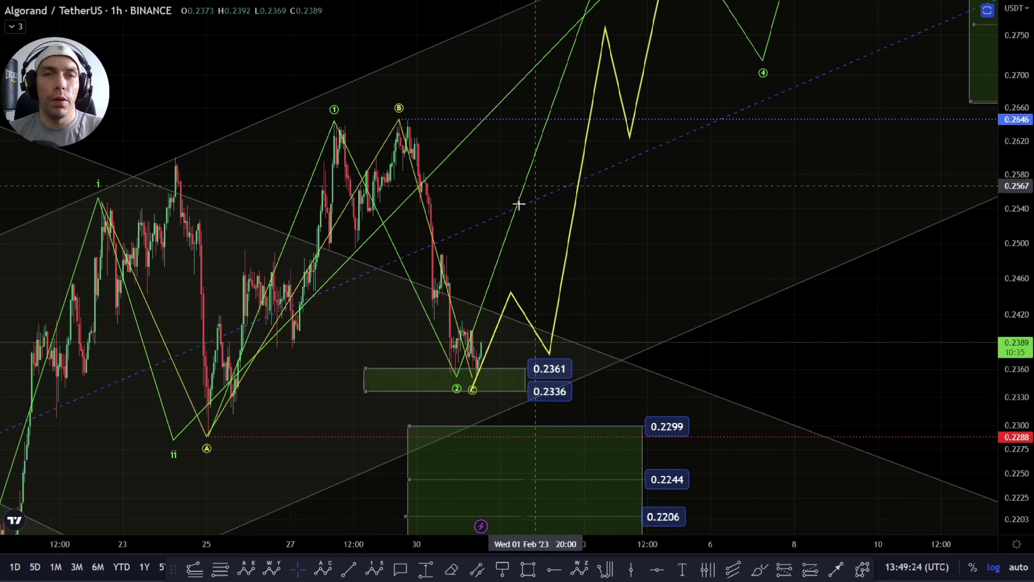
# Zoom out and widen the price range to view the whole projection
pyautogui.scroll(-3, 590, 393)
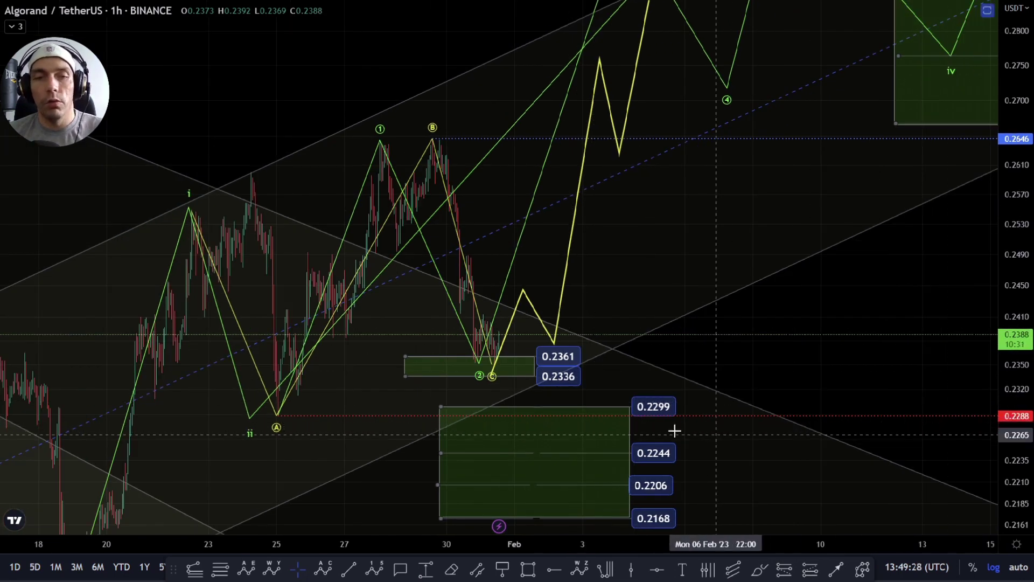
pyautogui.moveTo(684, 247); pyautogui.dragTo(674, 276)
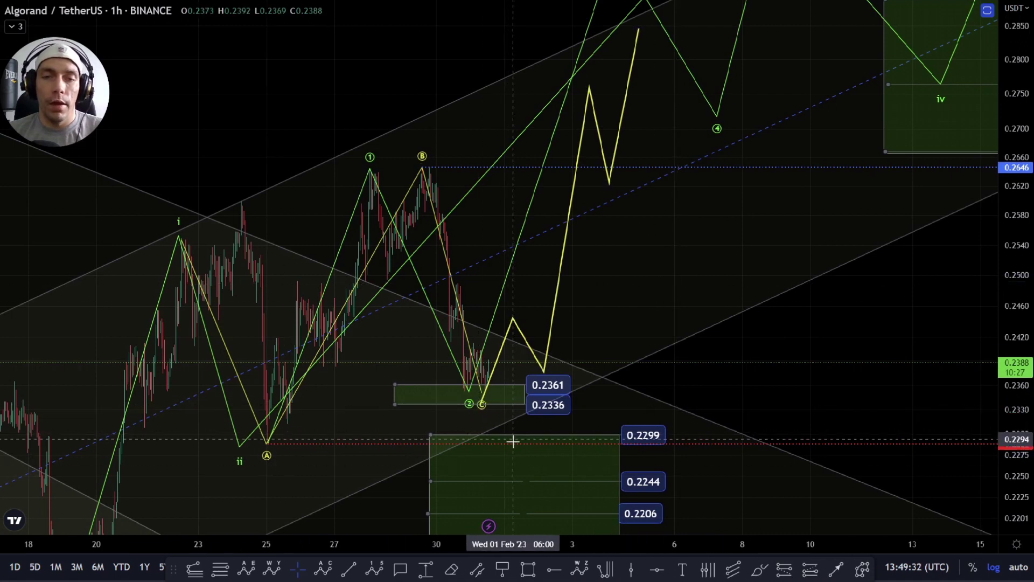
pyautogui.moveTo(1016, 68); pyautogui.dragTo(1016, 218)
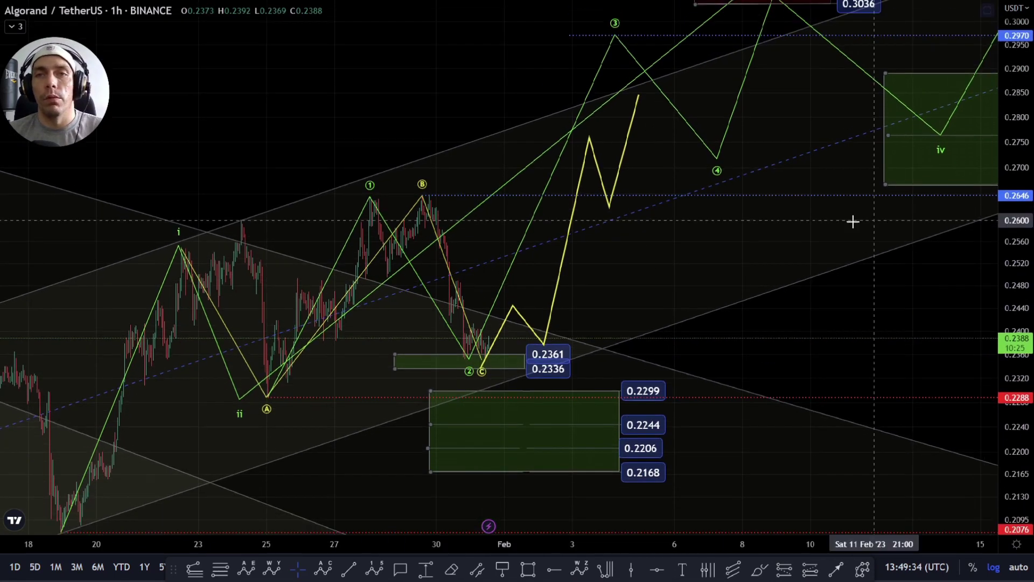
pyautogui.scroll(-1, 750, 231)
pyautogui.scroll(-1, 641, 274)
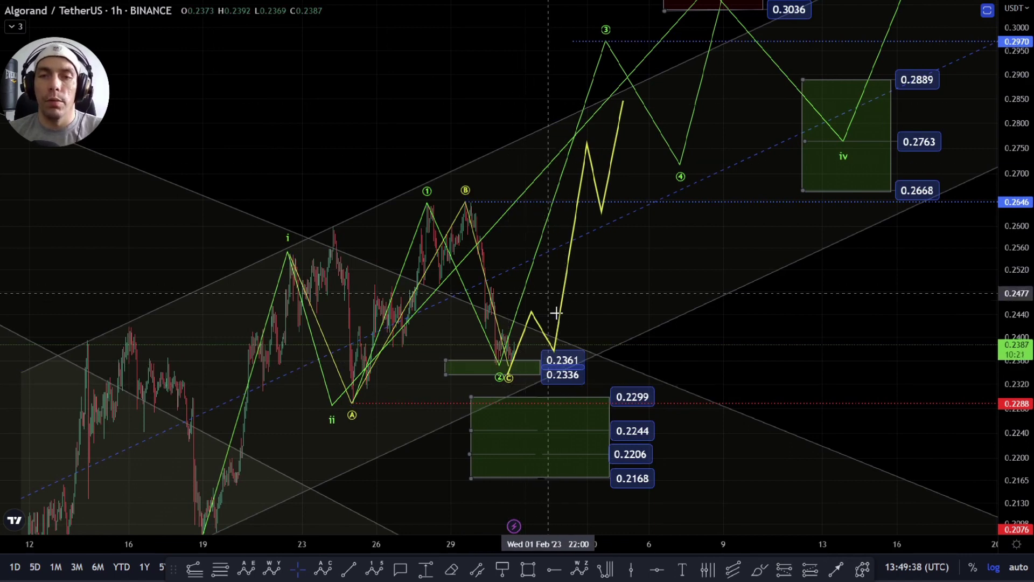
pyautogui.moveTo(633, 140); pyautogui.dragTo(600, 173)
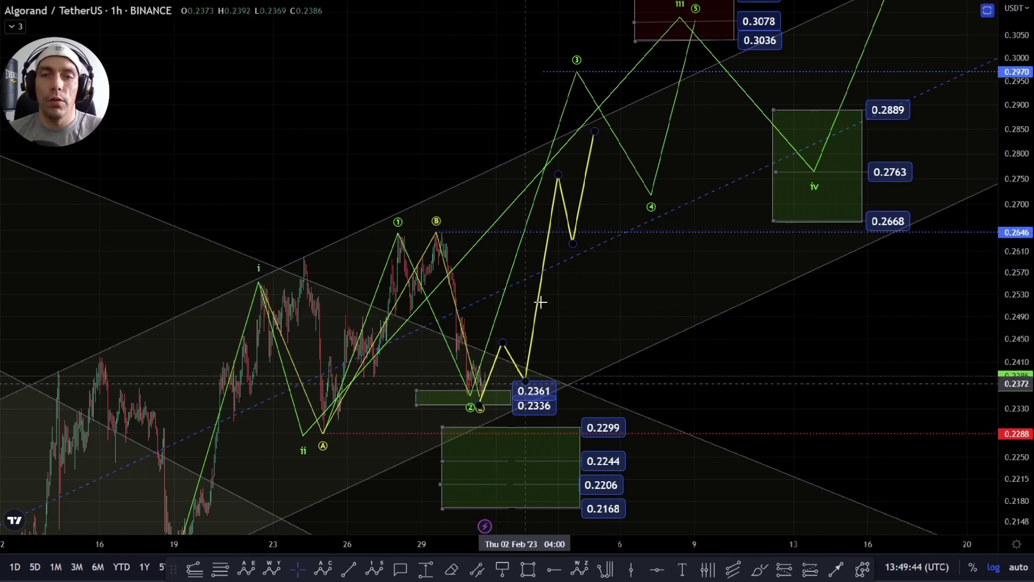
# Reshape the yellow projection, extending its last leg toward 0.3036, then delete it
pyautogui.moveTo(560, 178); pyautogui.dragTo(541, 114)
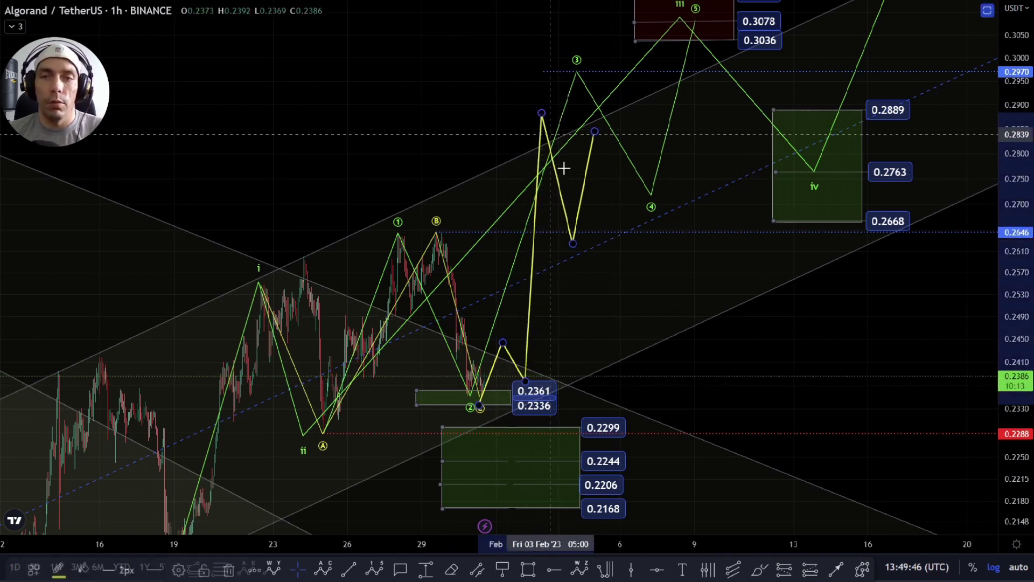
pyautogui.moveTo(575, 240)
pyautogui.mouseDown()
pyautogui.moveTo(603, 237)
pyautogui.moveTo(589, 236)
pyautogui.mouseUp()
pyautogui.moveTo(595, 132); pyautogui.dragTo(634, 43)
pyautogui.moveTo(591, 237); pyautogui.dragTo(617, 203)
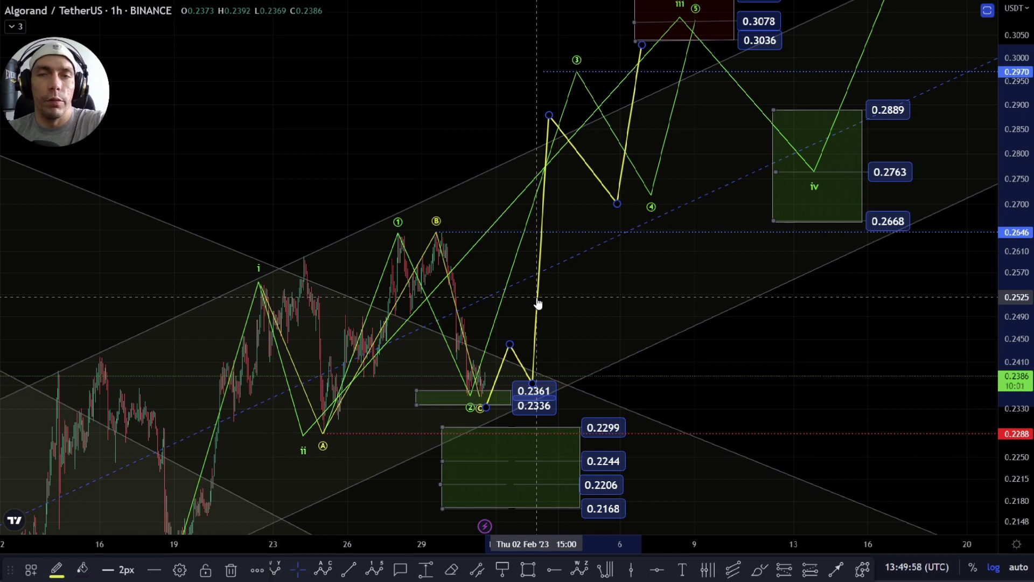
pyautogui.press('Delete')
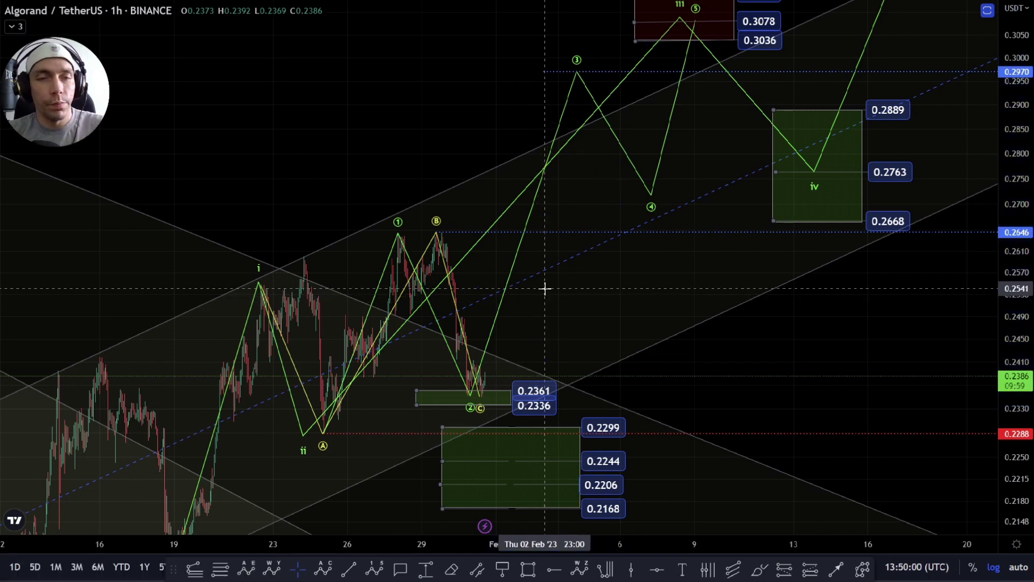
# Hide the bullish extension group and show the wxy group via the Object Tree
pyautogui.moveTo(545, 288); pyautogui.dragTo(587, 212)
pyautogui.rightClick(627, 243)
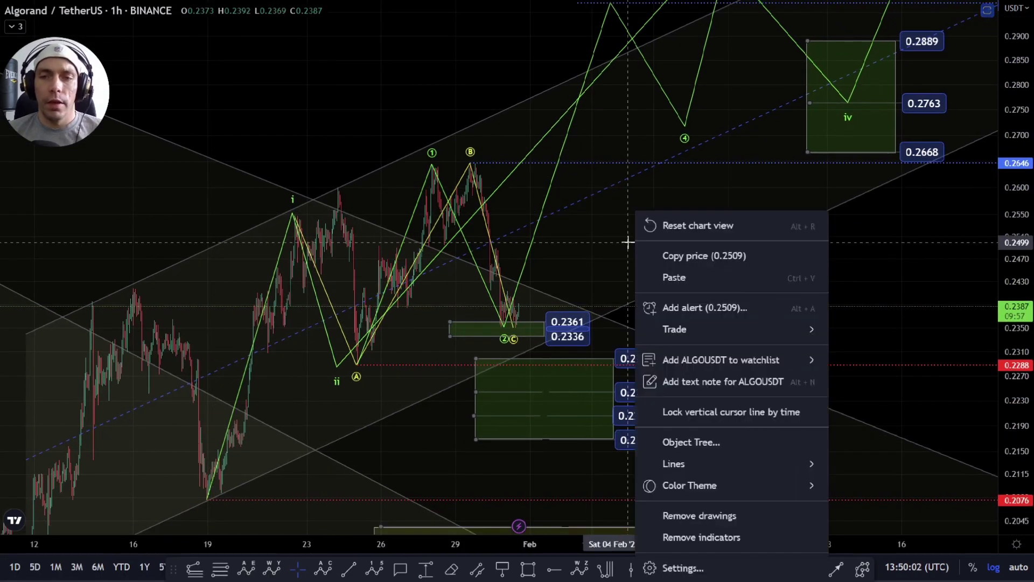
pyautogui.click(691, 442)
pyautogui.scroll(-5, 570, 309)
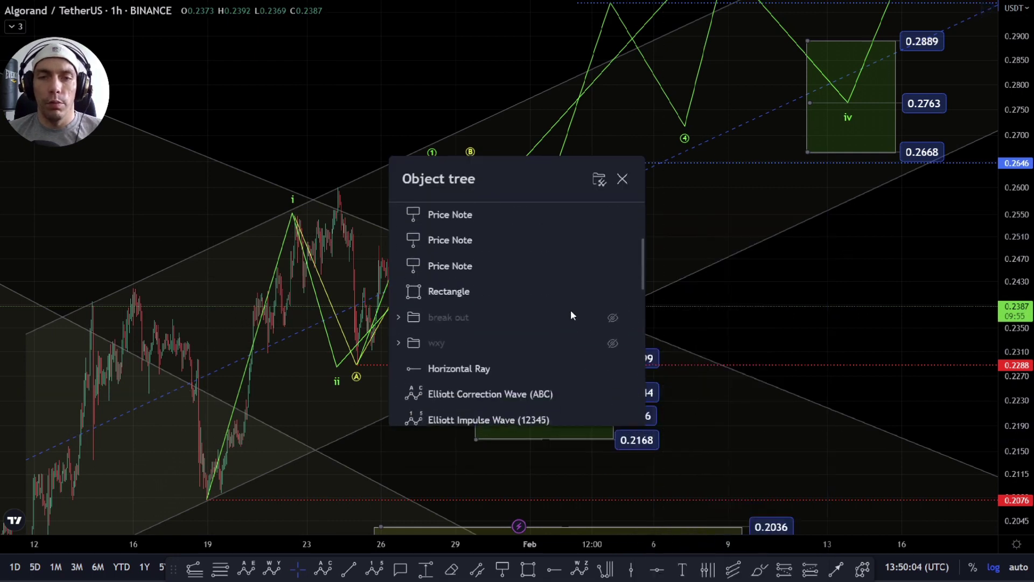
pyautogui.scroll(3, 617, 316)
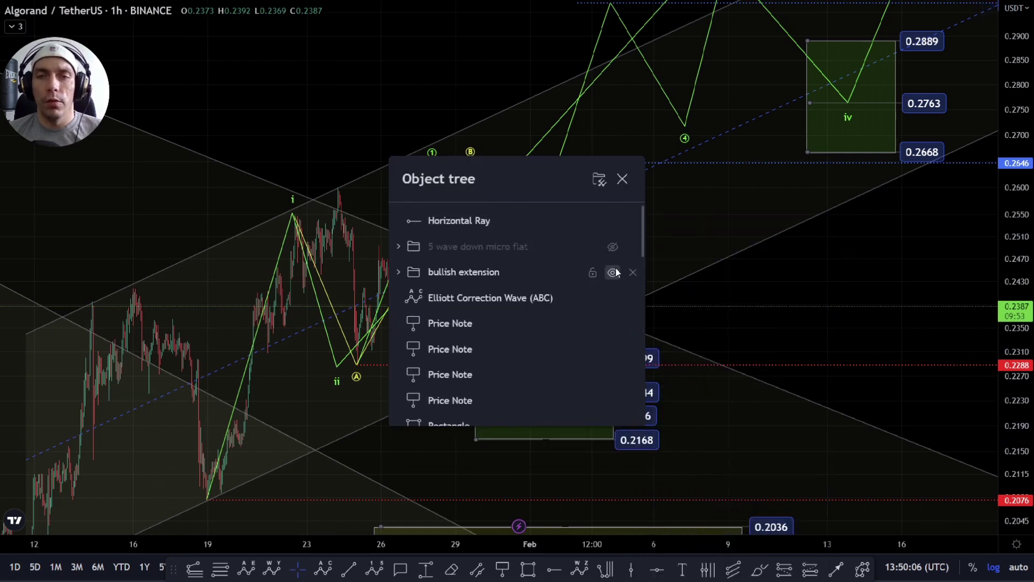
pyautogui.click(613, 272)
pyautogui.scroll(-3, 614, 293)
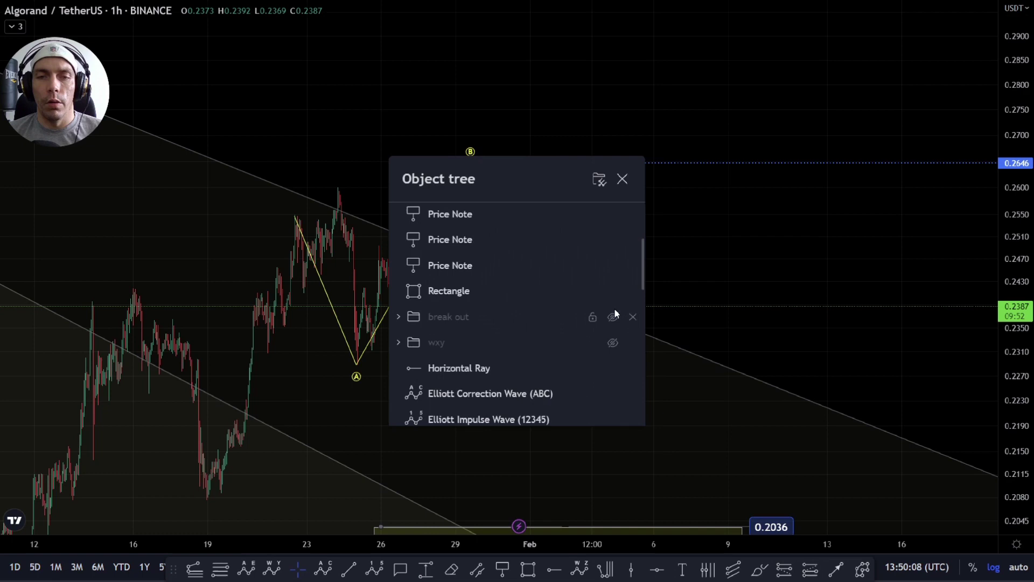
pyautogui.click(615, 343)
pyautogui.click(762, 347)
pyautogui.scroll(-4, 330, 467)
pyautogui.moveTo(449, 422); pyautogui.dragTo(634, 71)
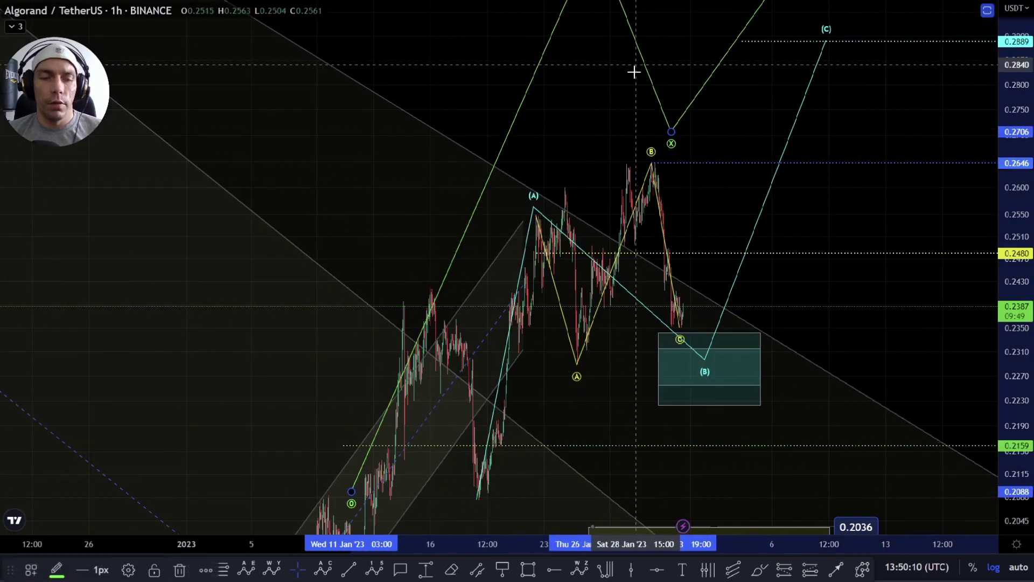
# Undo the accidental move of the WXY count and pan back to it
pyautogui.hotkey('ctrl', 'z')
pyautogui.moveTo(629, 392); pyautogui.dragTo(658, 117)
pyautogui.moveTo(1024, 66); pyautogui.dragTo(1033, 122)
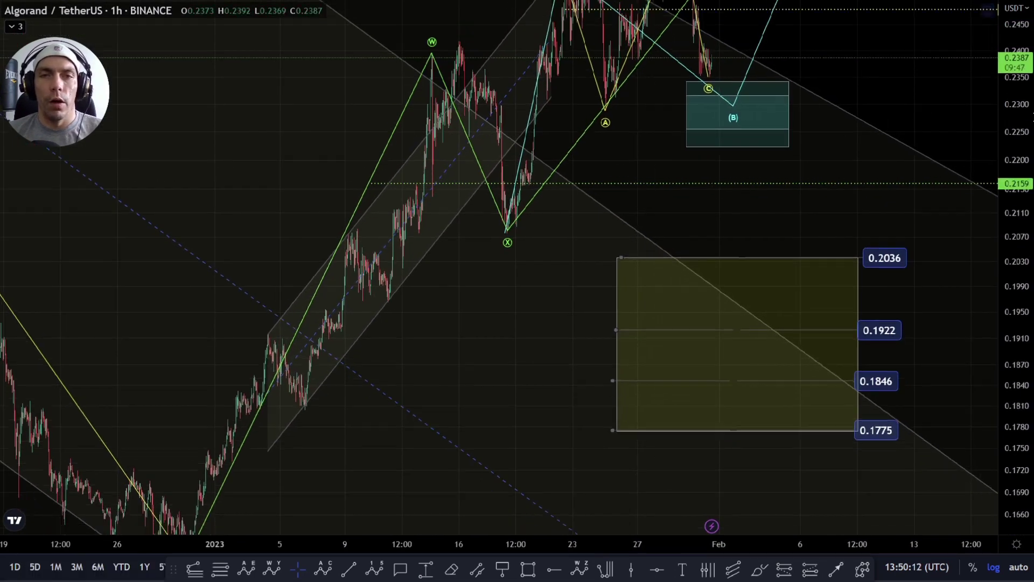
pyautogui.scroll(-6, 598, 319)
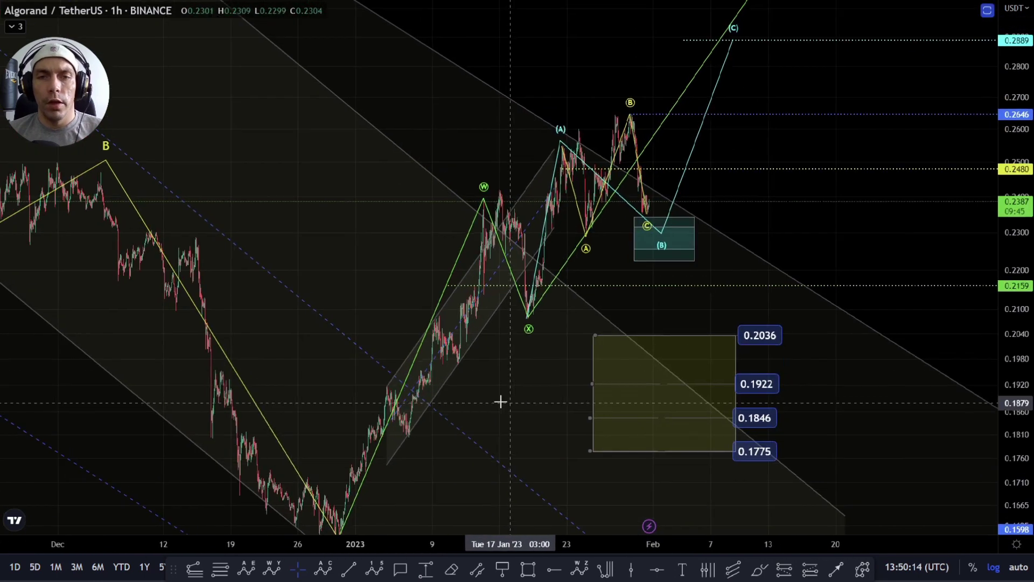
pyautogui.scroll(2, 514, 373)
pyautogui.moveTo(566, 373); pyautogui.dragTo(457, 403)
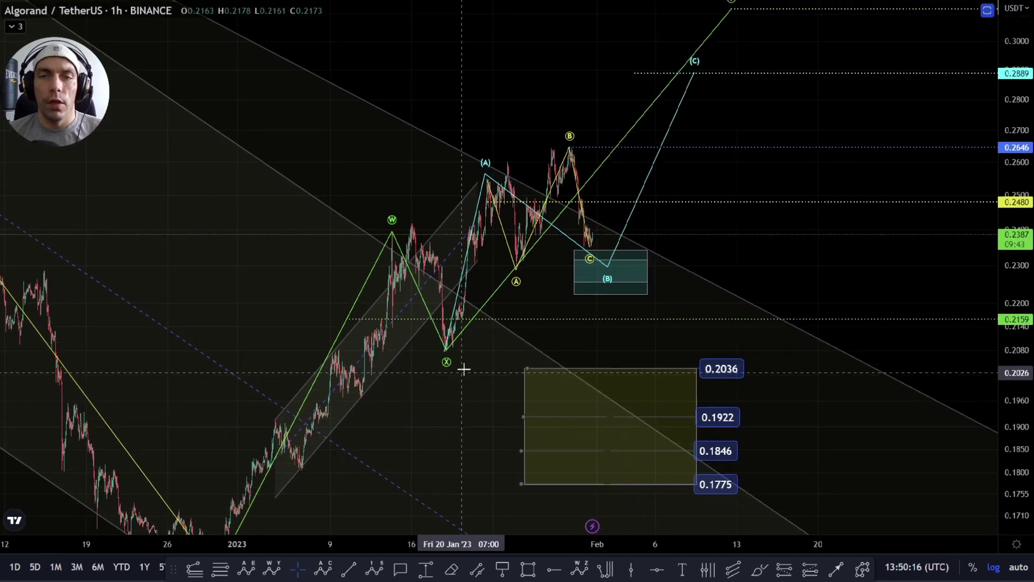
pyautogui.scroll(-3, 463, 369)
pyautogui.scroll(3, 653, 397)
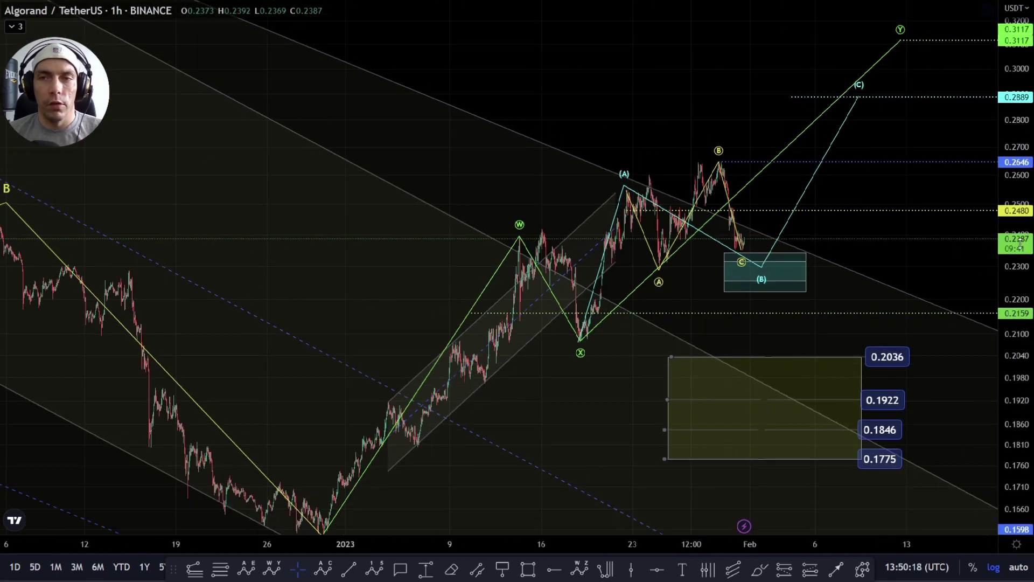
pyautogui.moveTo(595, 378); pyautogui.dragTo(542, 318)
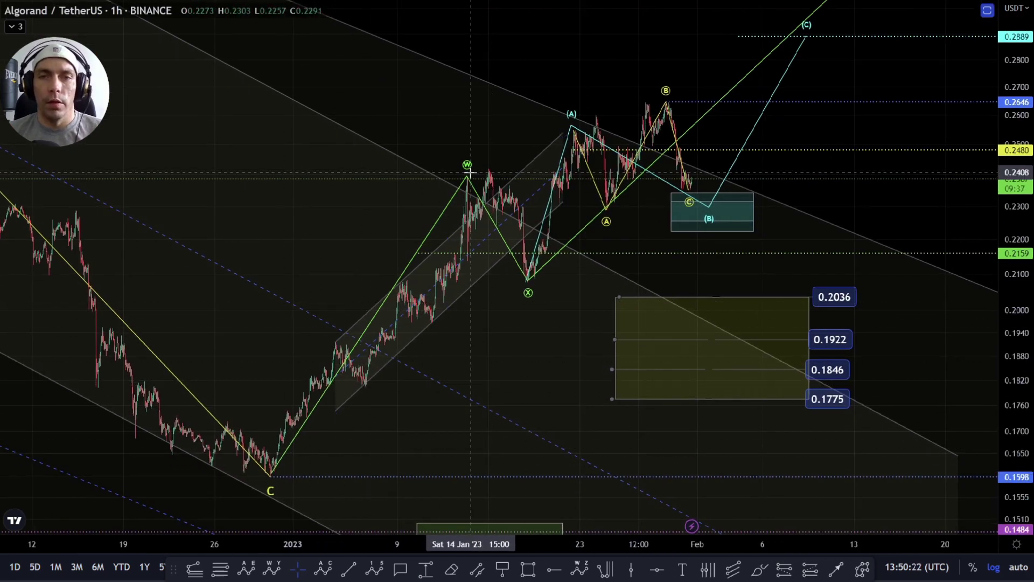
pyautogui.moveTo(572, 284); pyautogui.dragTo(437, 370)
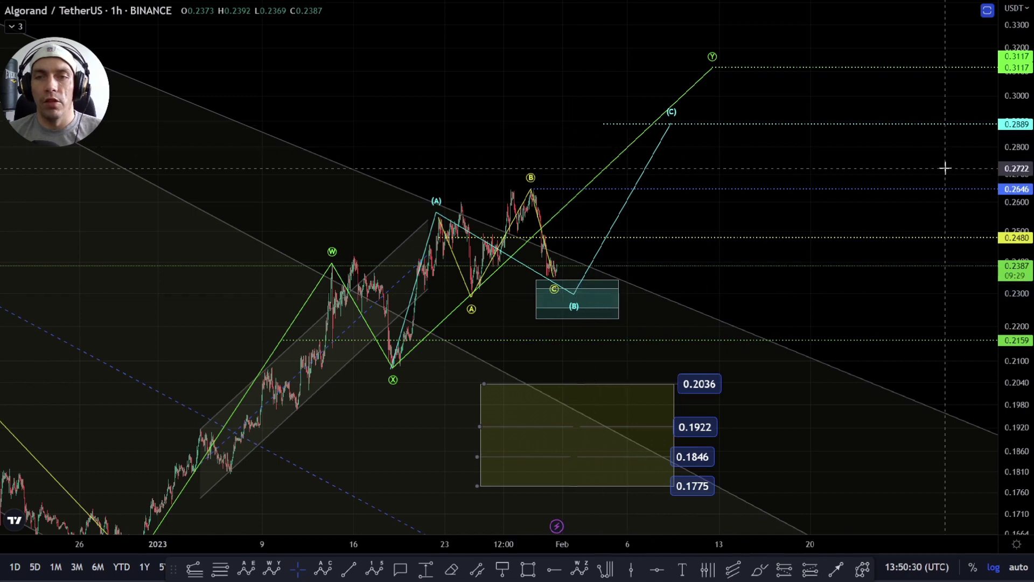
# Rescale the price axis to reveal the 0.2889 and 0.3117 targets
pyautogui.moveTo(1026, 334); pyautogui.dragTo(1033, 201)
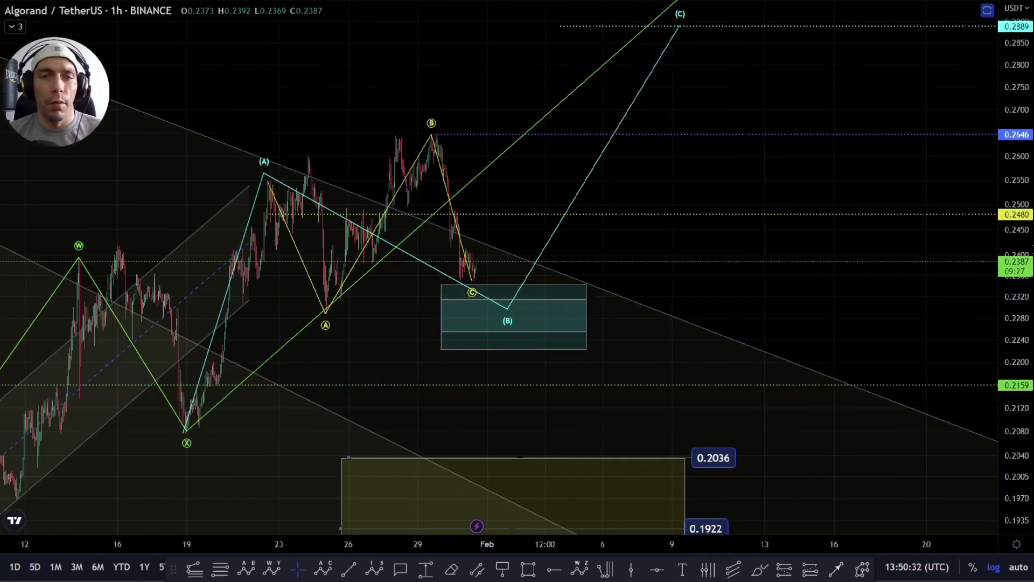
pyautogui.moveTo(1032, 246); pyautogui.dragTo(1030, 151)
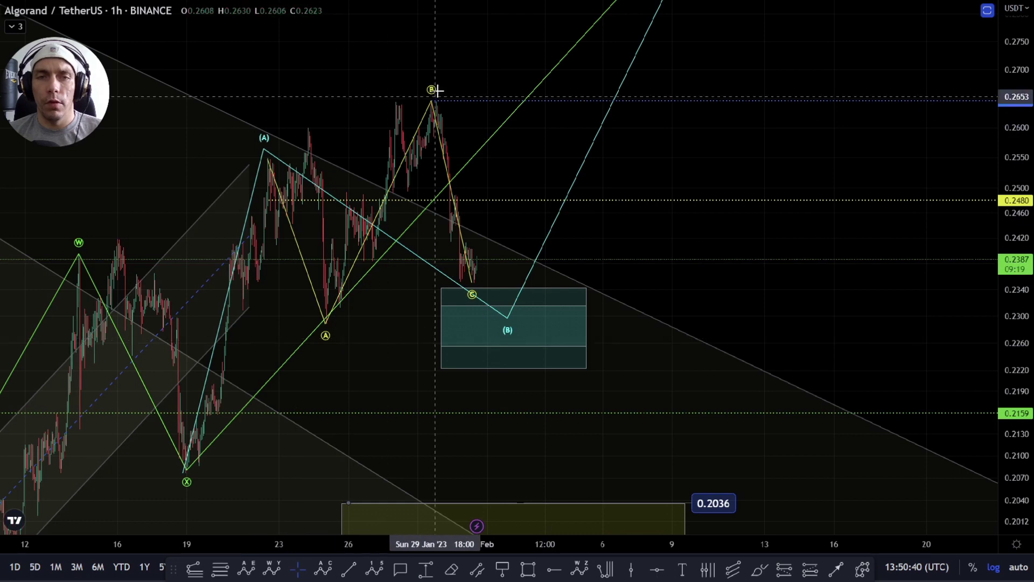
pyautogui.scroll(-3, 639, 312)
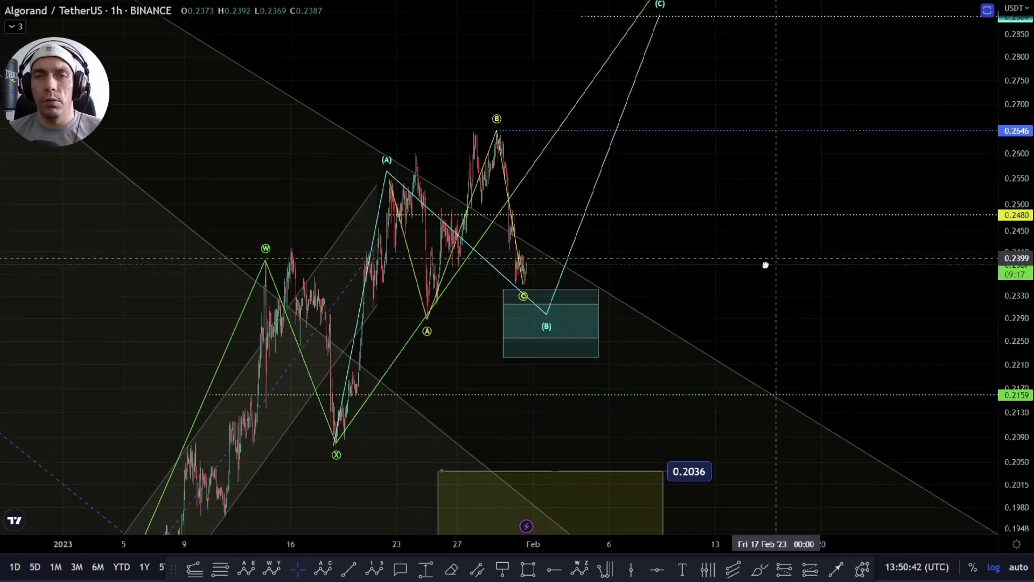
pyautogui.moveTo(764, 264); pyautogui.dragTo(729, 301)
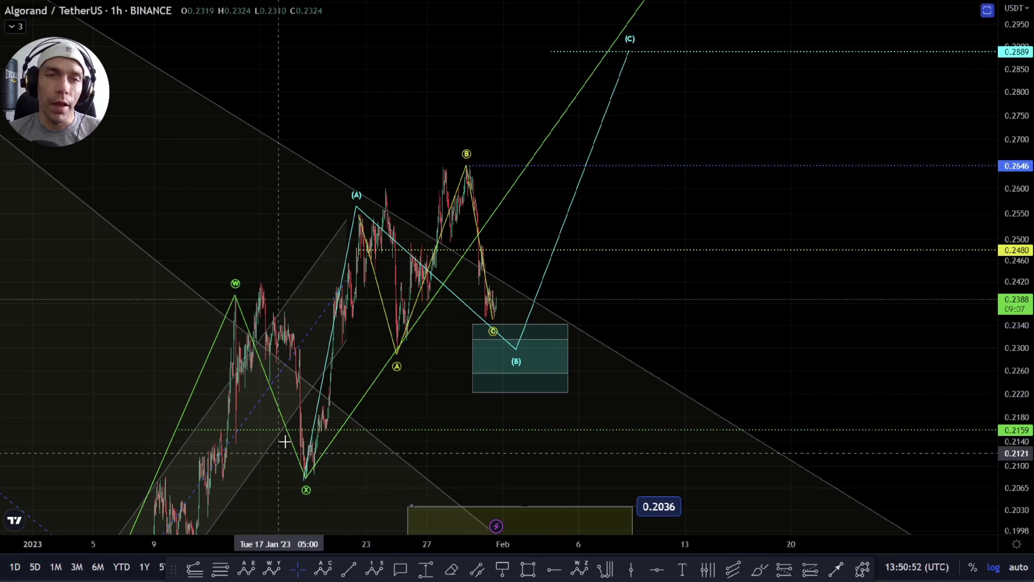
pyautogui.scroll(-5, 761, 117)
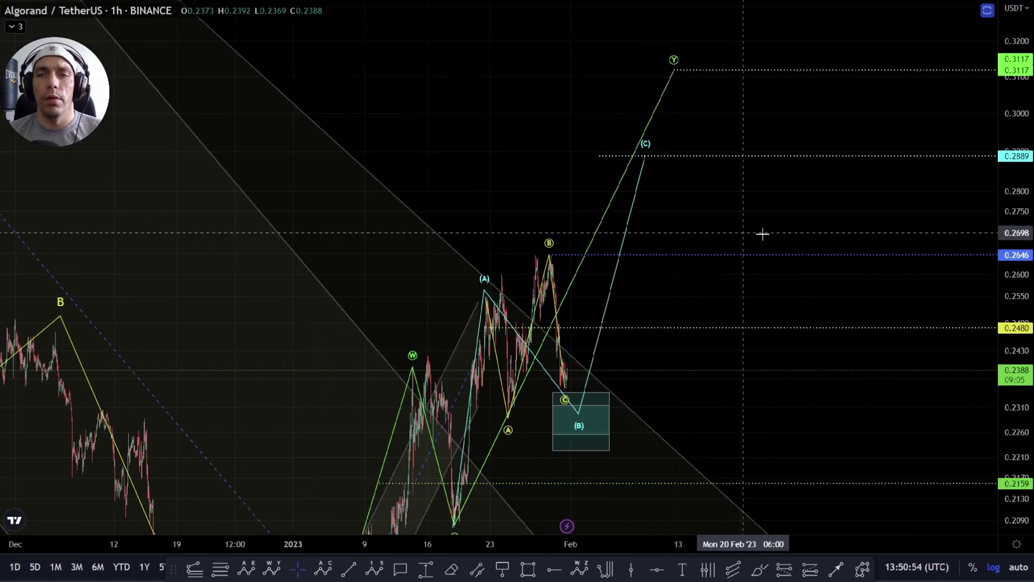
pyautogui.moveTo(1015, 242); pyautogui.dragTo(1015, 385)
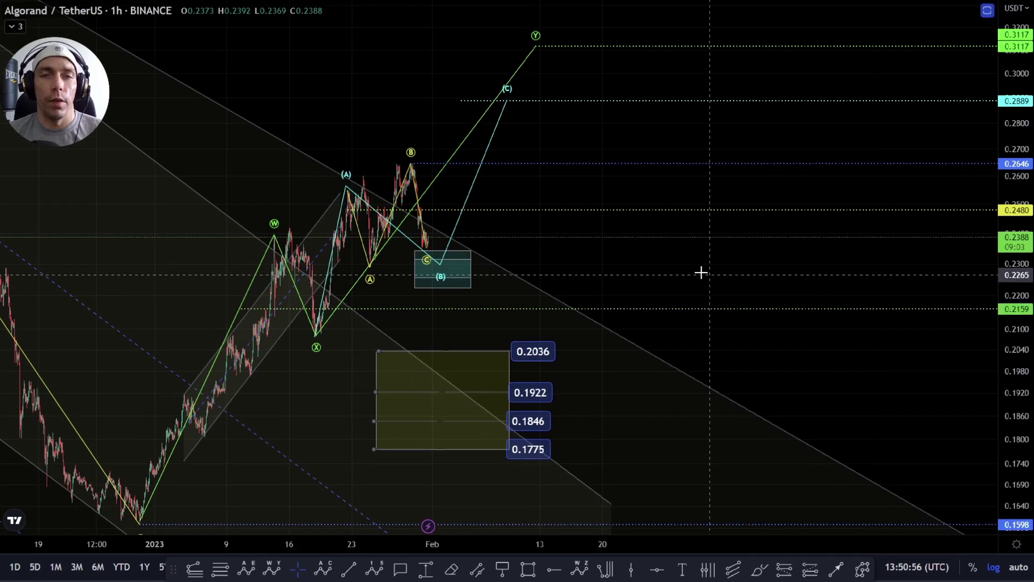
pyautogui.moveTo(653, 270); pyautogui.dragTo(646, 297)
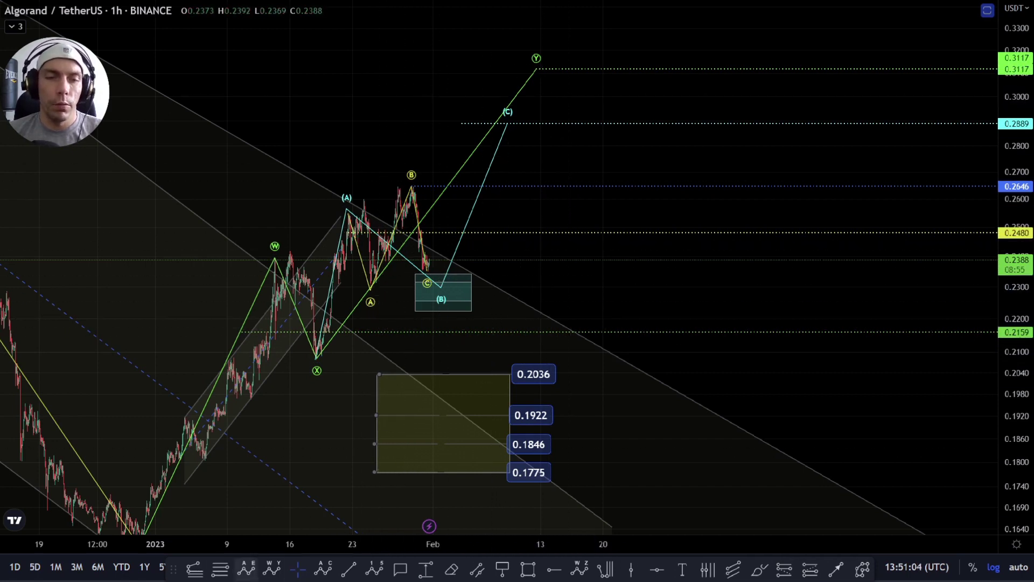
pyautogui.click(370, 360)
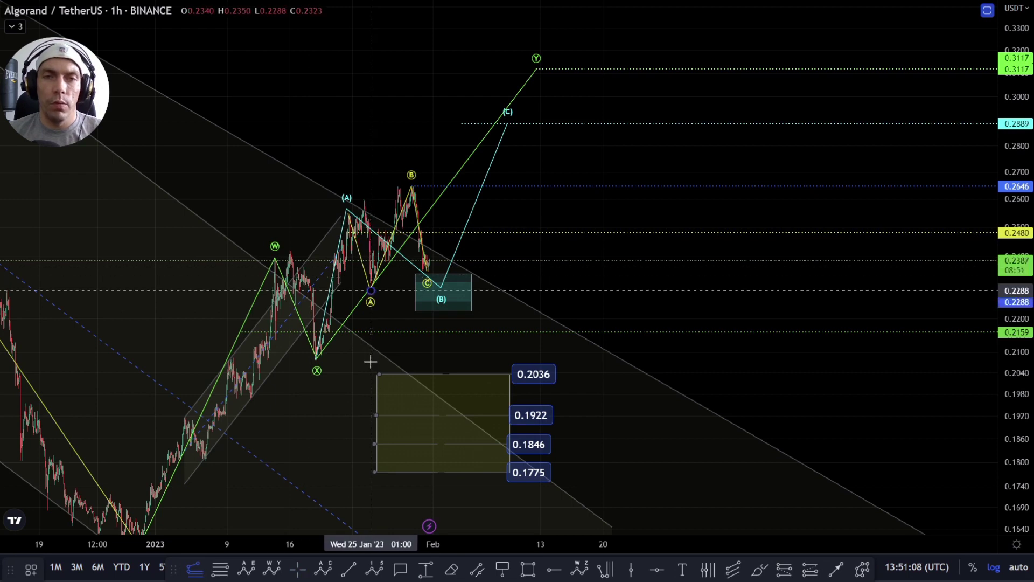
pyautogui.click(399, 189)
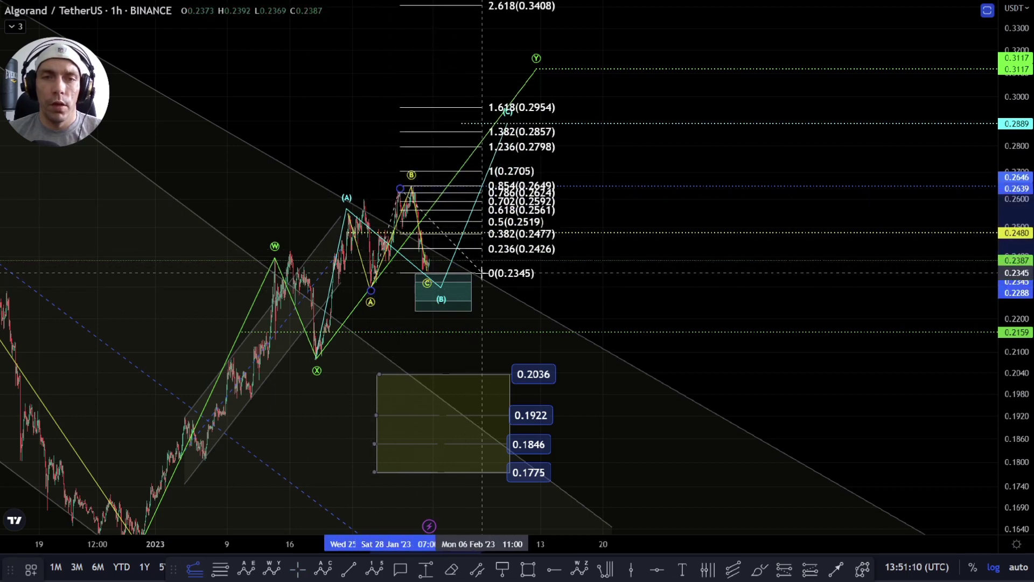
pyautogui.click(487, 270)
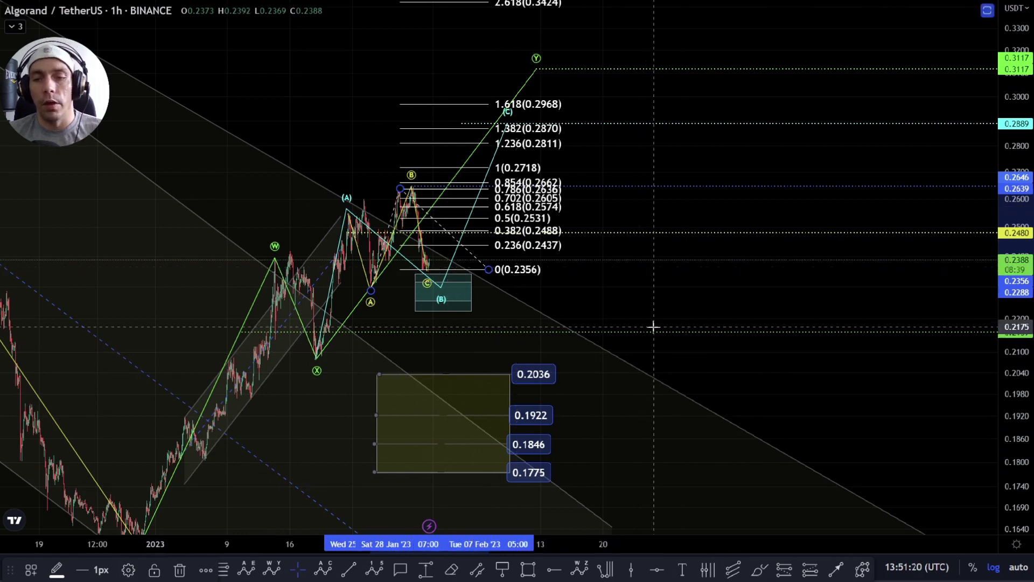
pyautogui.press('Delete')
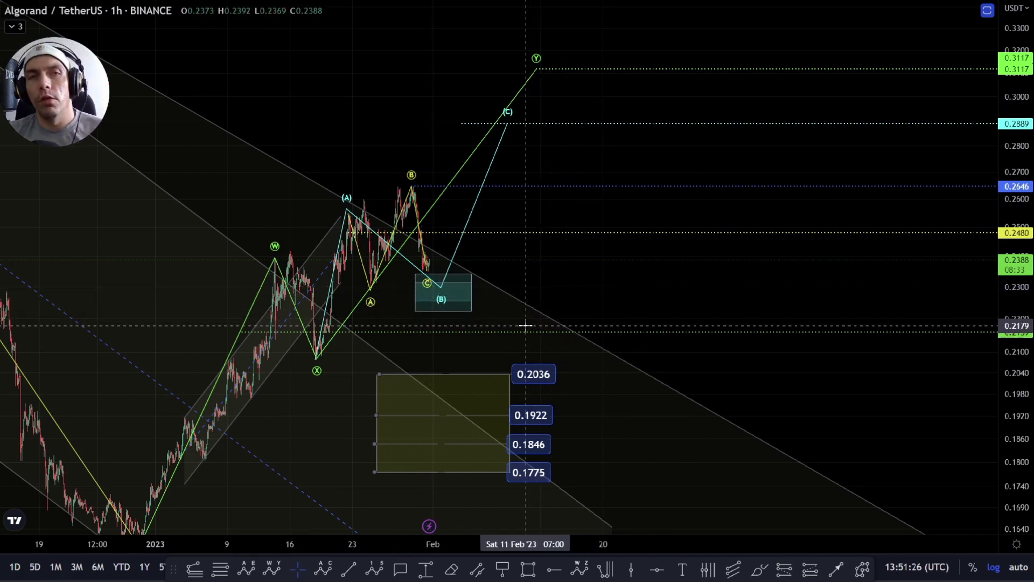
# Pan and stretch the price scale around the projected W-X-Y waves
pyautogui.moveTo(464, 343); pyautogui.dragTo(493, 156)
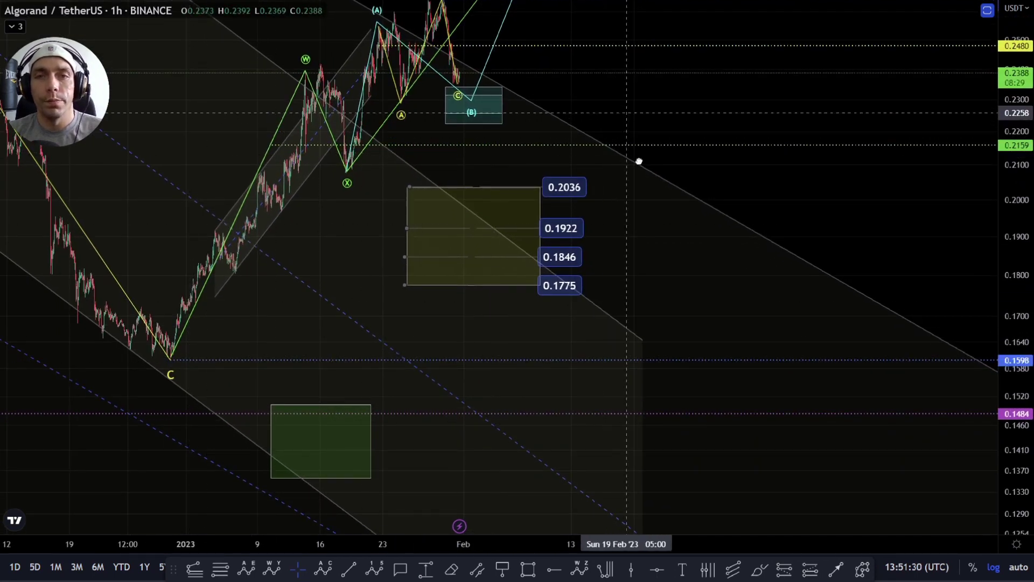
pyautogui.moveTo(639, 162); pyautogui.dragTo(667, 393)
pyautogui.scroll(3, 396, 373)
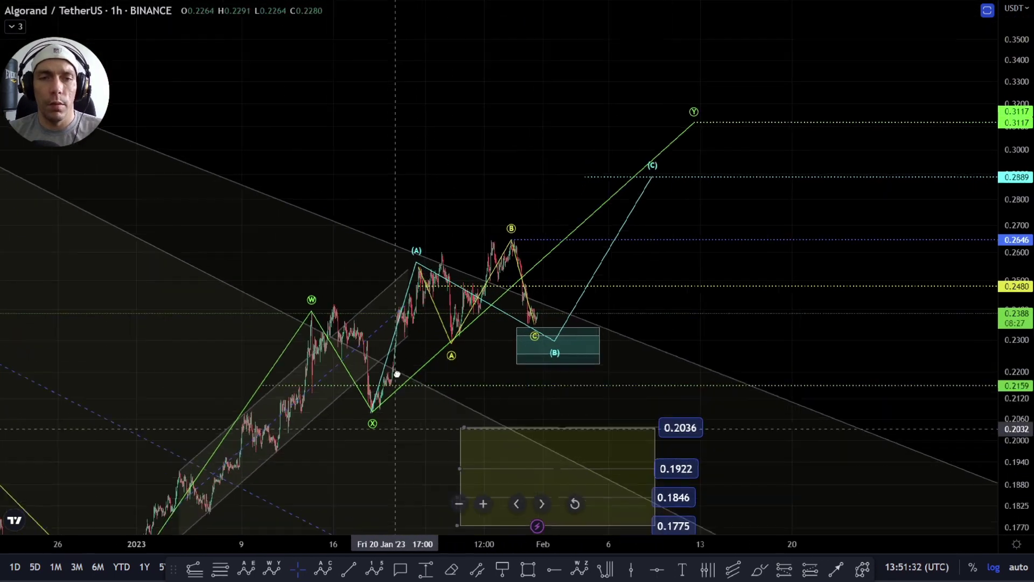
pyautogui.moveTo(397, 372); pyautogui.dragTo(397, 297)
pyautogui.moveTo(1016, 323); pyautogui.dragTo(1016, 202)
pyautogui.scroll(5, 647, 328)
pyautogui.moveTo(736, 186); pyautogui.dragTo(756, 384)
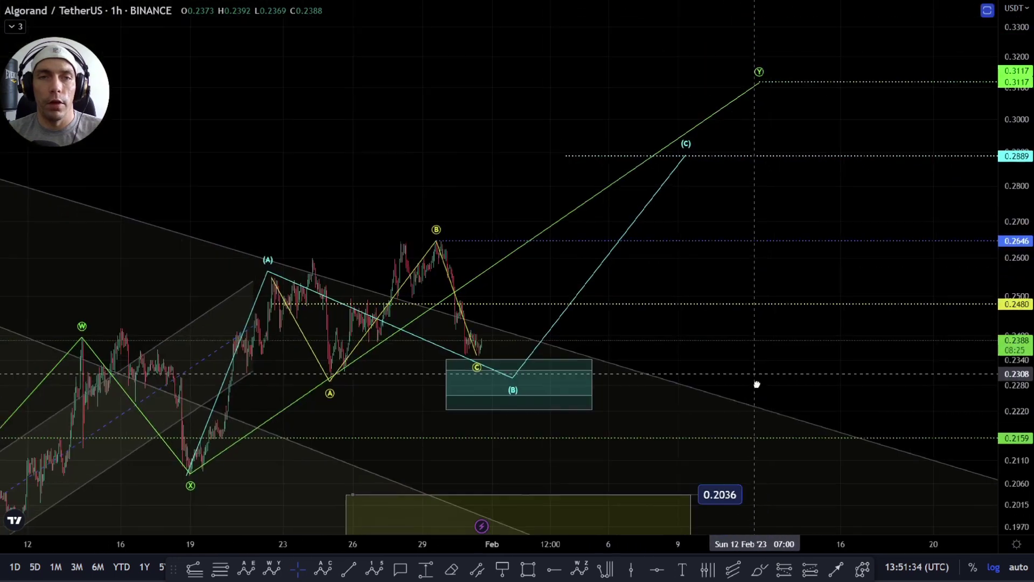
pyautogui.moveTo(1015, 389); pyautogui.dragTo(1016, 319)
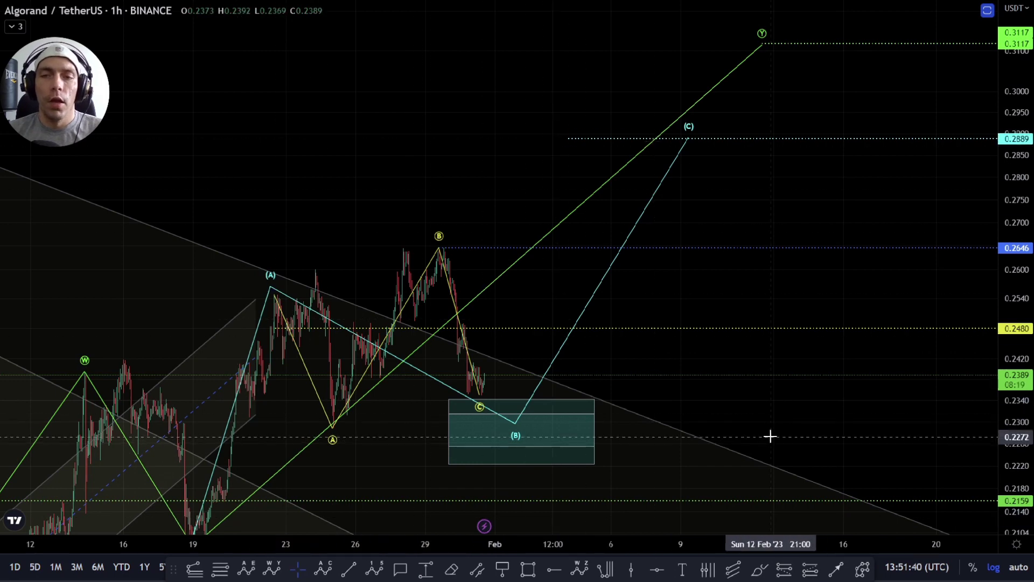
pyautogui.scroll(-2, 772, 436)
# Bring the Y and (C) targets into view and center on the (B) box
pyautogui.moveTo(793, 444); pyautogui.dragTo(679, 350)
pyautogui.scroll(-3, 680, 349)
pyautogui.moveTo(743, 337); pyautogui.dragTo(658, 153)
pyautogui.moveTo(1023, 342); pyautogui.dragTo(1033, 384)
pyautogui.scroll(-2, 849, 535)
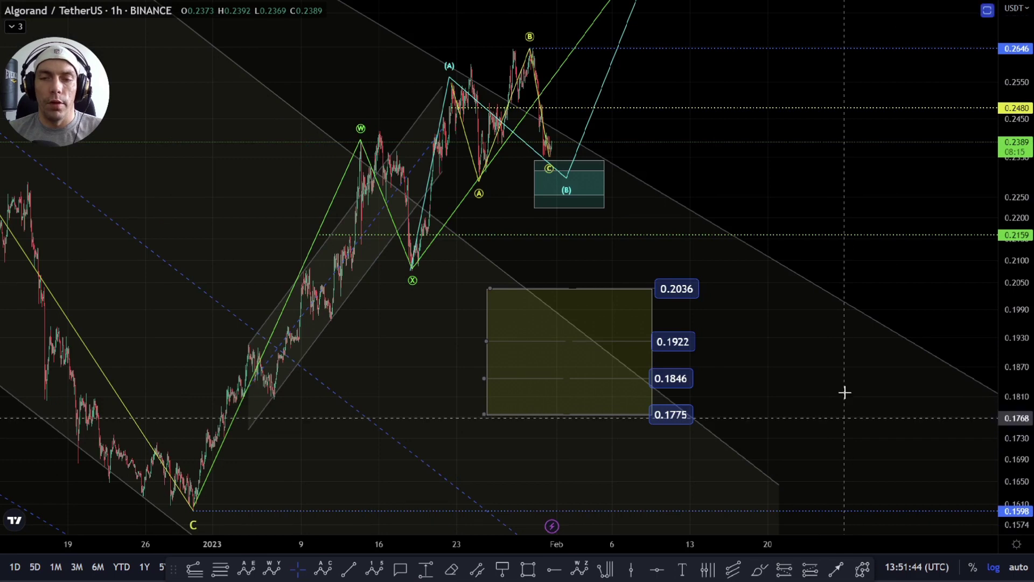
pyautogui.moveTo(844, 393); pyautogui.dragTo(766, 566)
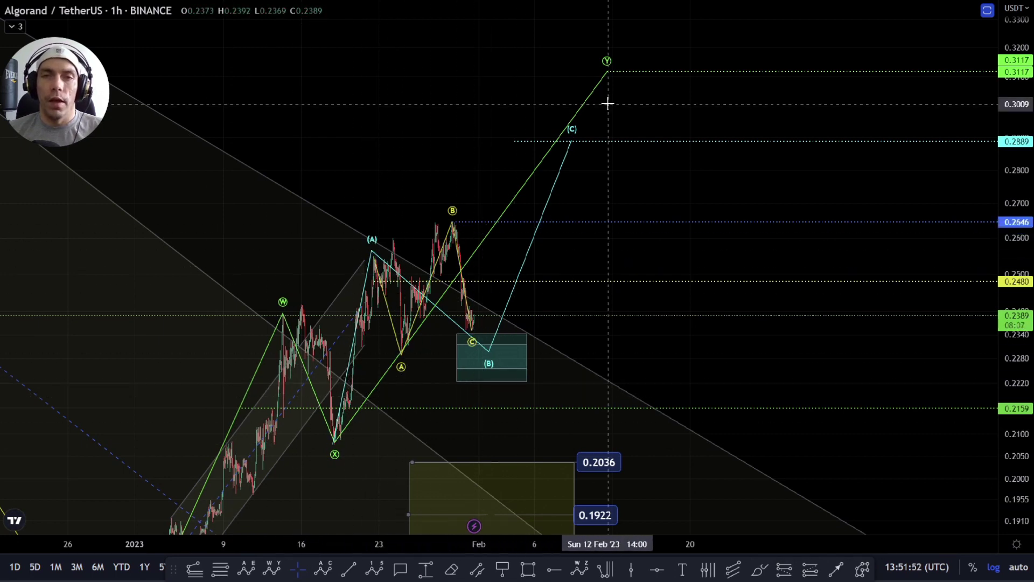
pyautogui.moveTo(373, 430); pyautogui.dragTo(401, 363)
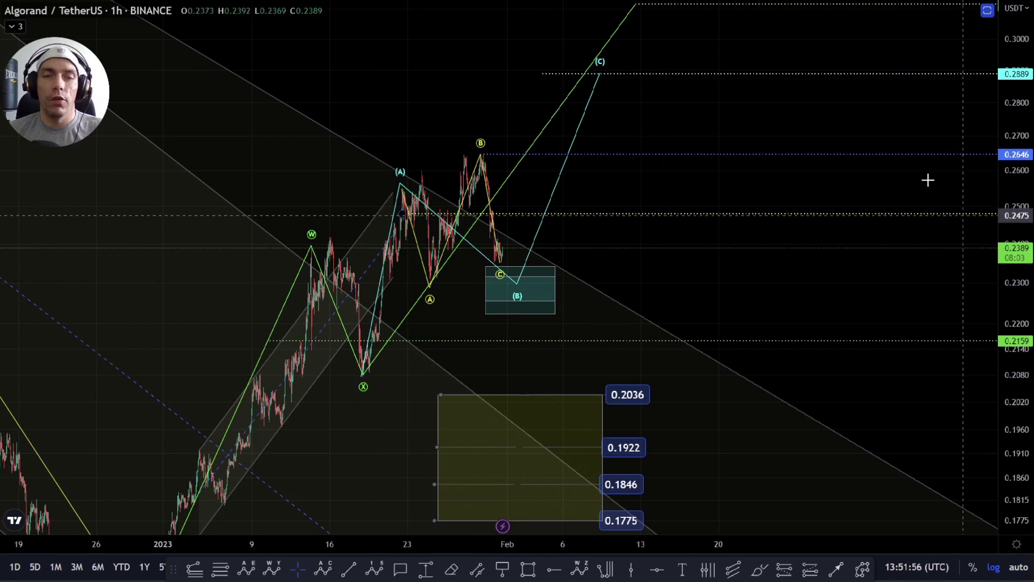
pyautogui.moveTo(706, 146); pyautogui.dragTo(684, 238)
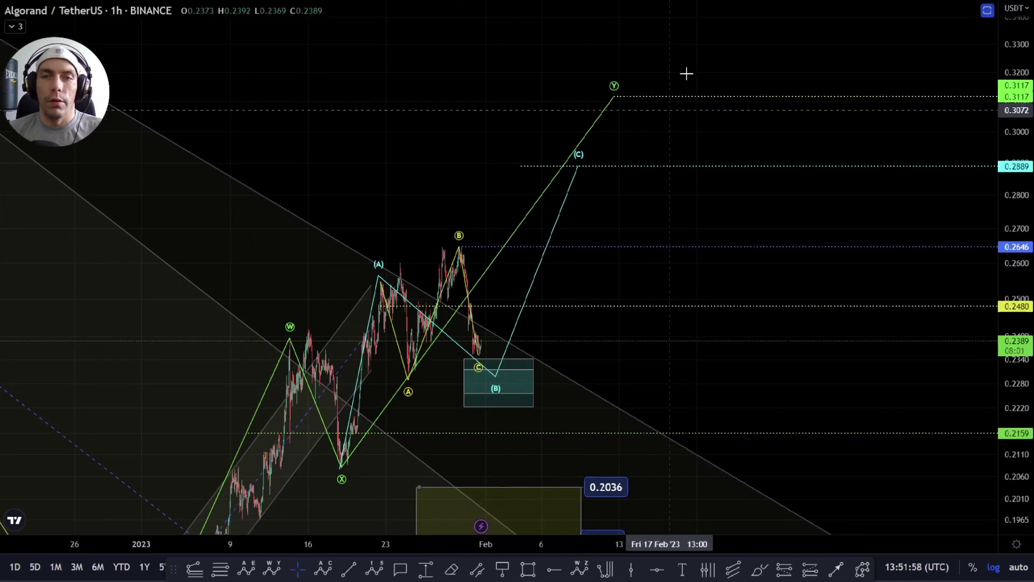
pyautogui.scroll(5, 511, 324)
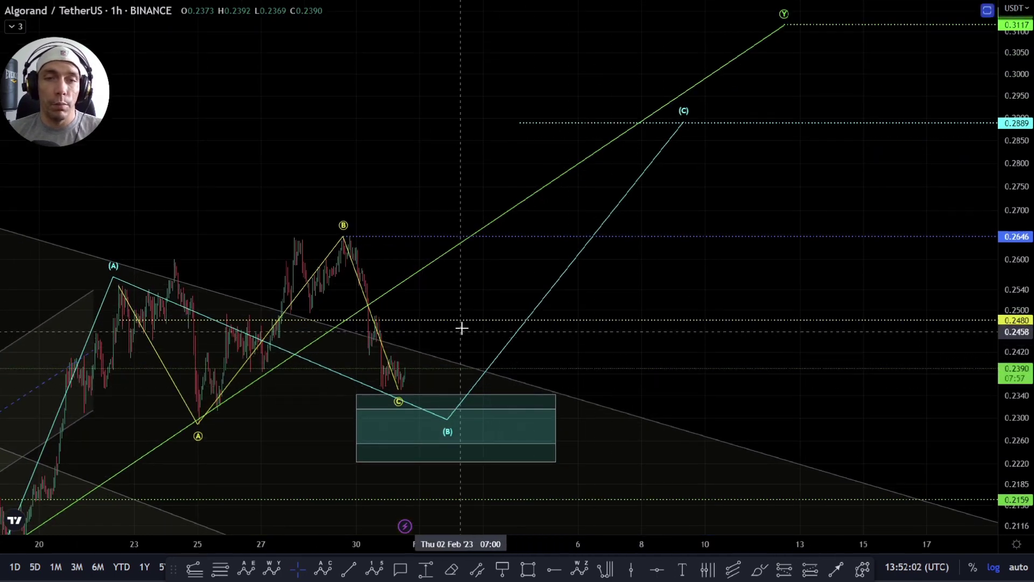
pyautogui.moveTo(462, 328); pyautogui.dragTo(501, 275)
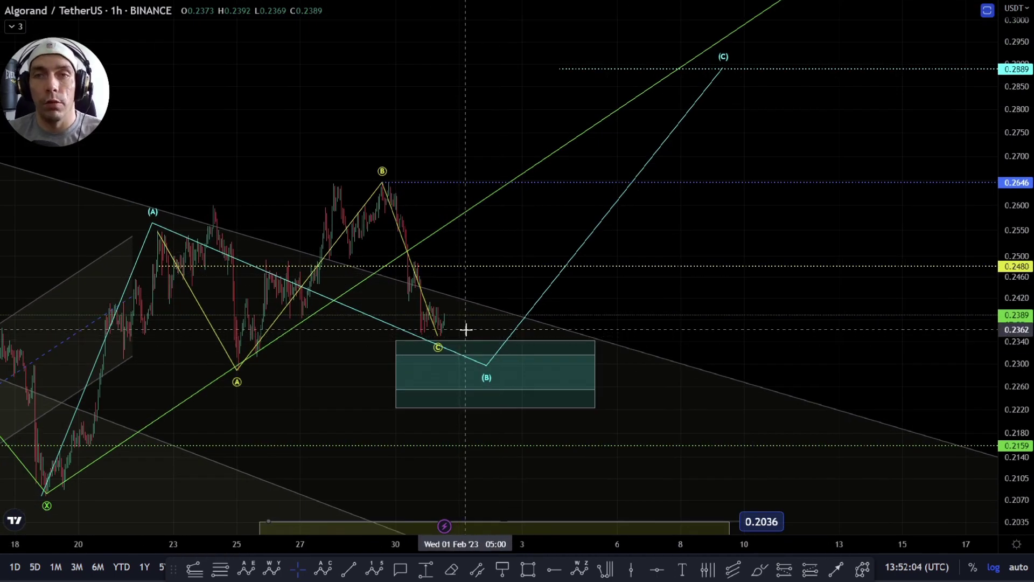
# Hide the wxy drawing group in the Object Tree and close it
pyautogui.rightClick(446, 241)
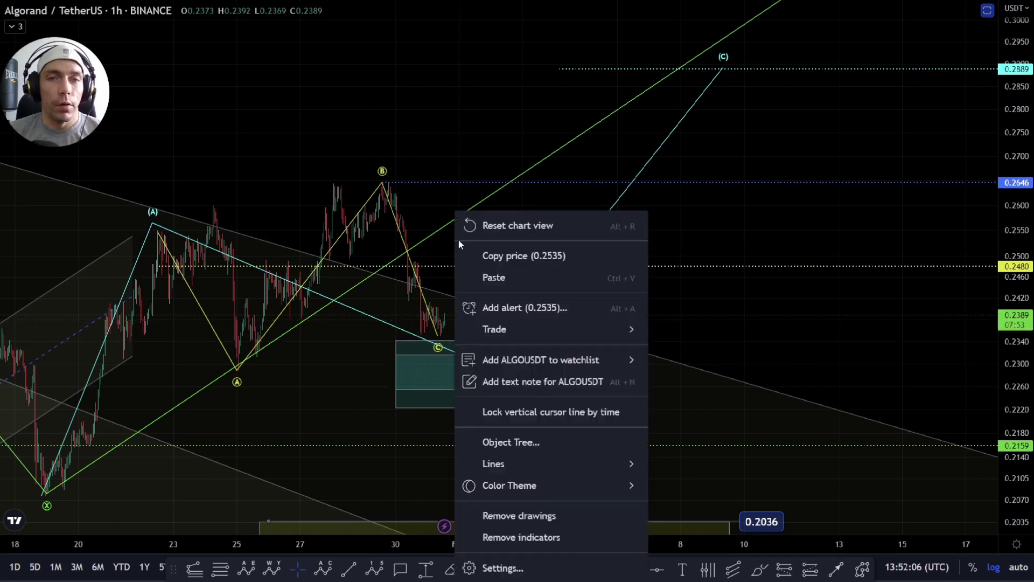
pyautogui.click(547, 438)
pyautogui.scroll(-6, 512, 367)
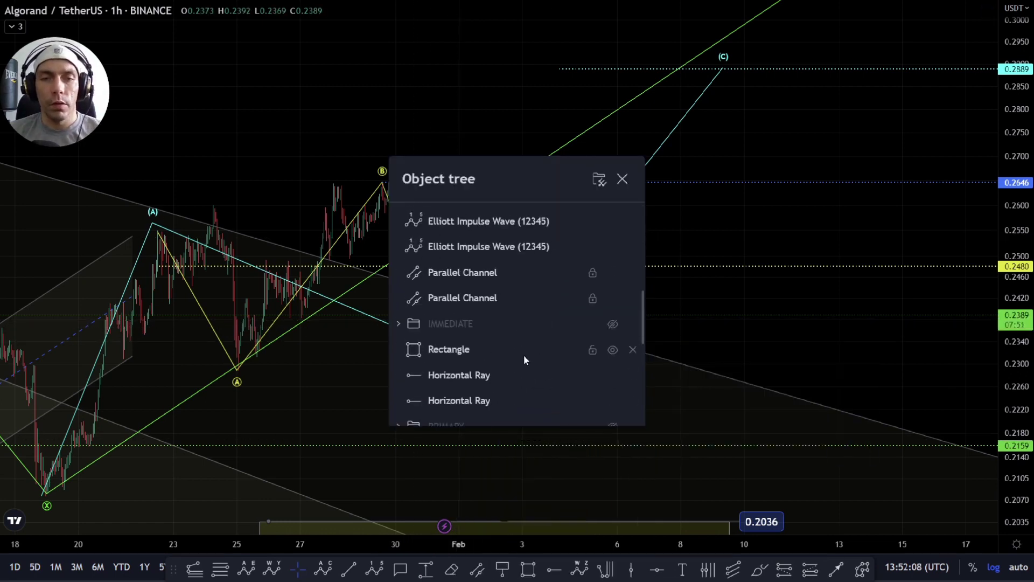
pyautogui.scroll(2, 523, 355)
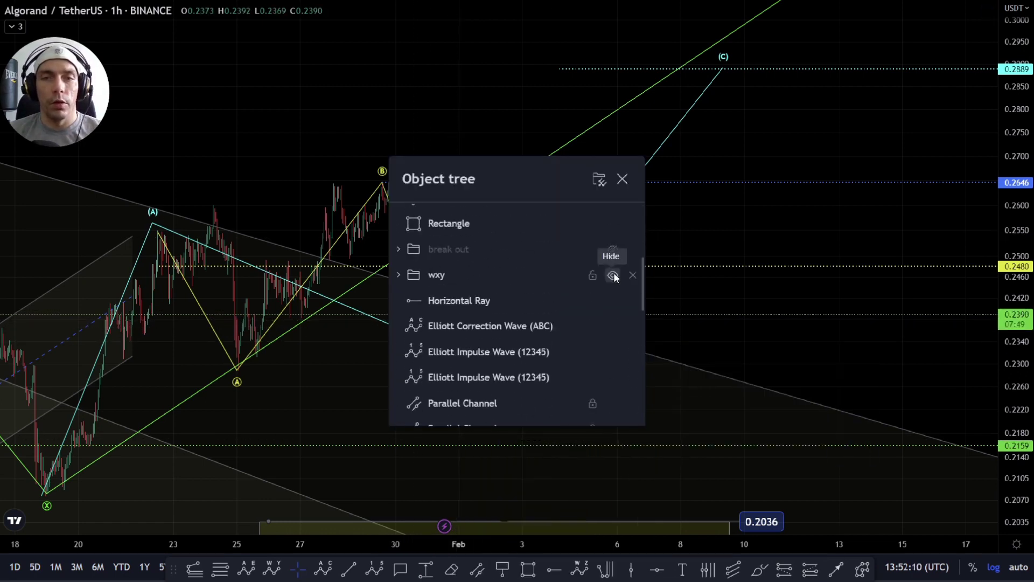
pyautogui.click(613, 275)
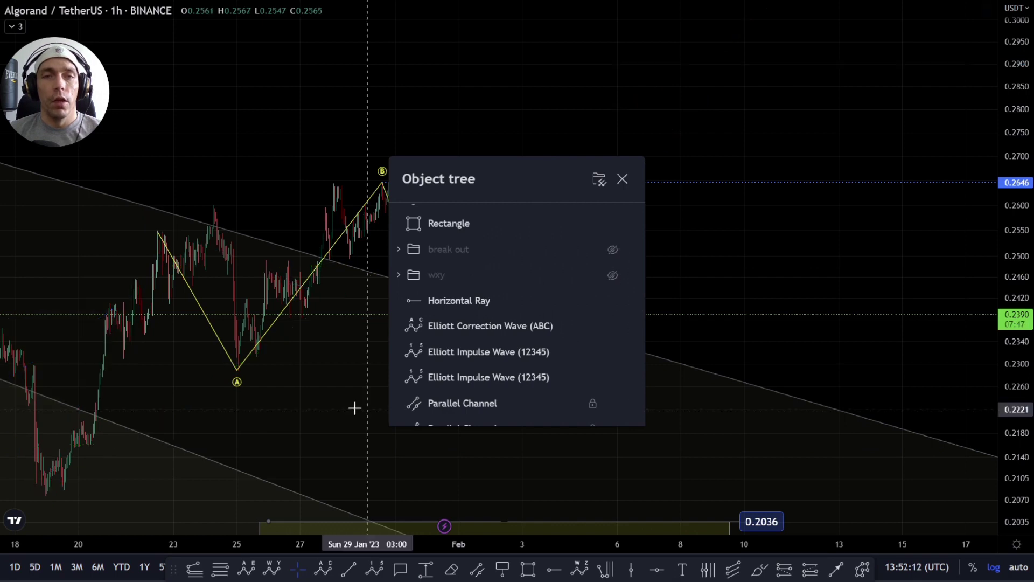
pyautogui.click(396, 450)
pyautogui.scroll(-2, 417, 450)
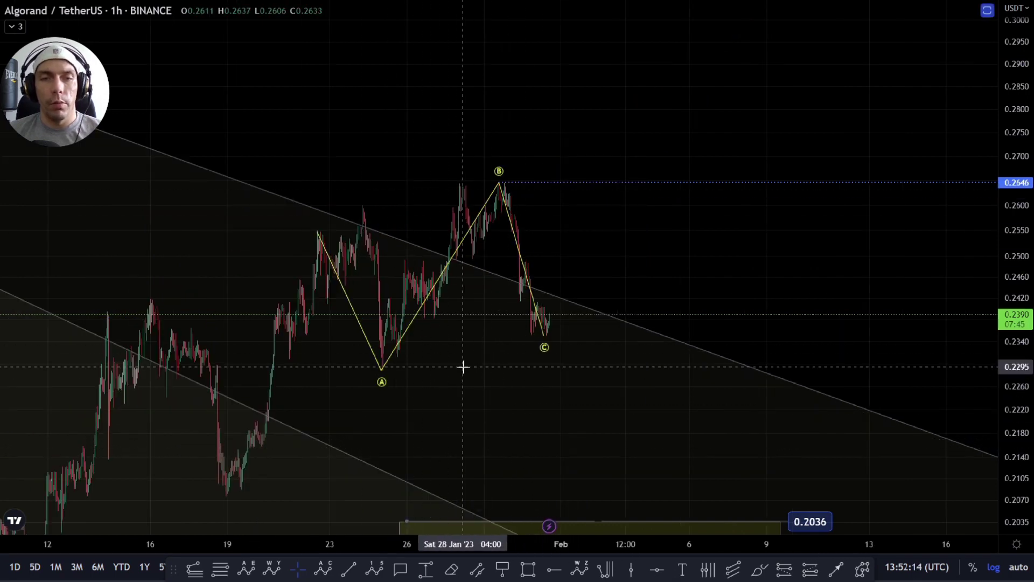
# Frame the 0.2036–0.1775 box and start a yellow path at the 0.2646 B peak
pyautogui.moveTo(622, 475); pyautogui.dragTo(570, 279)
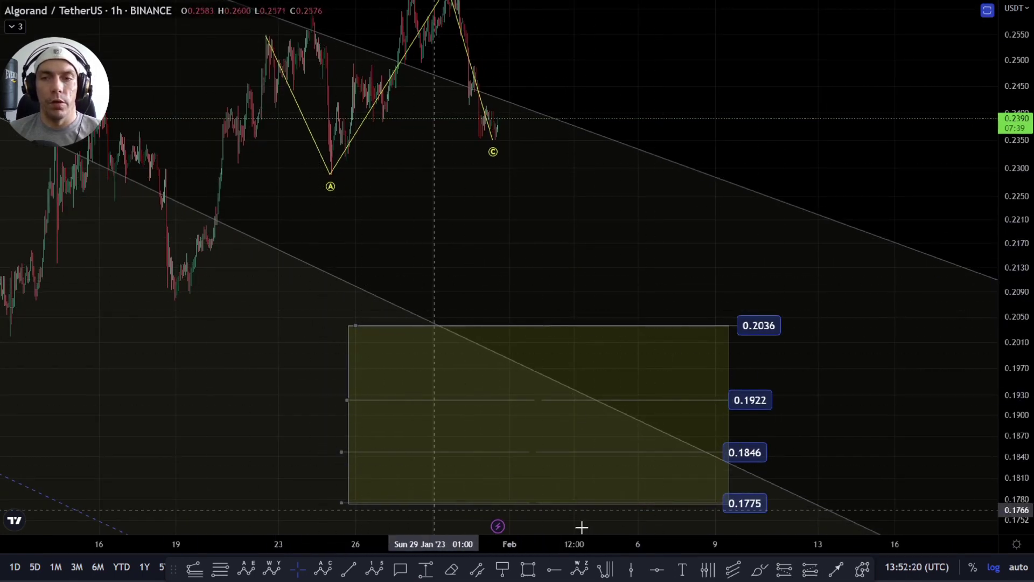
pyautogui.moveTo(717, 187); pyautogui.dragTo(668, 339)
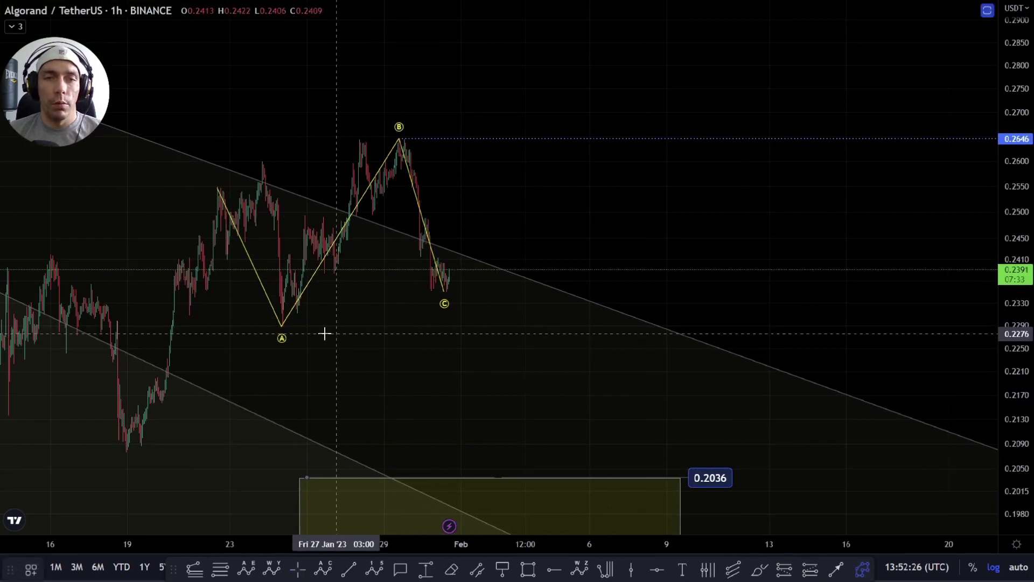
pyautogui.click(419, 143)
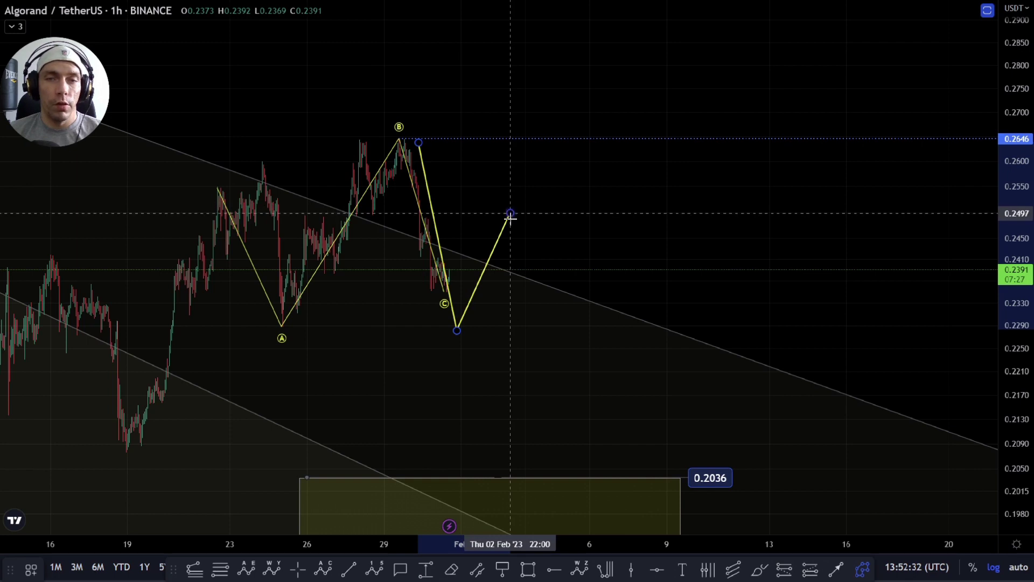
# Finish the yellow zigzag with a bounce high near 0.25 and view it against the target box
pyautogui.click(510, 214)
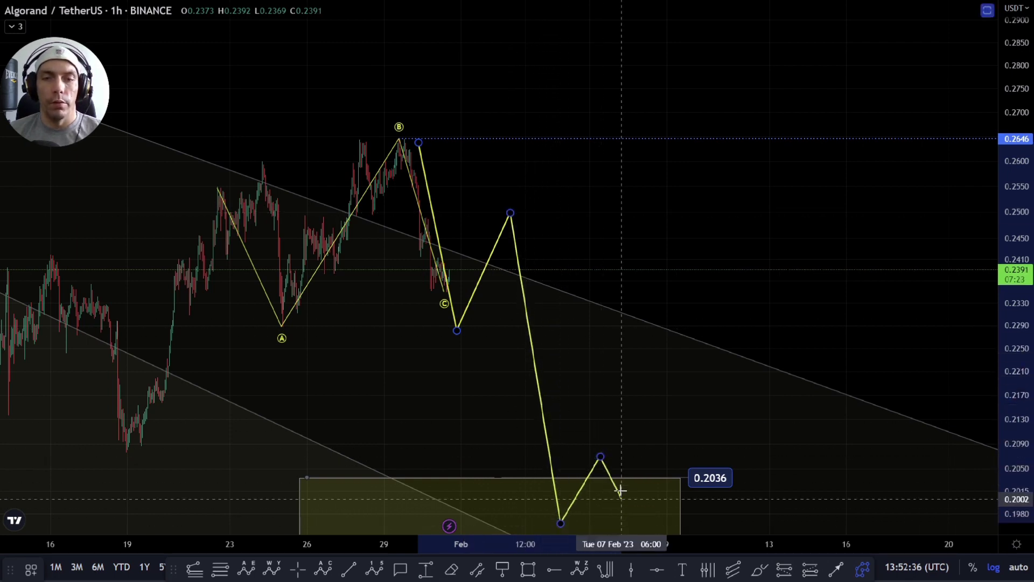
pyautogui.press('Escape')
pyautogui.moveTo(616, 459); pyautogui.dragTo(617, 360)
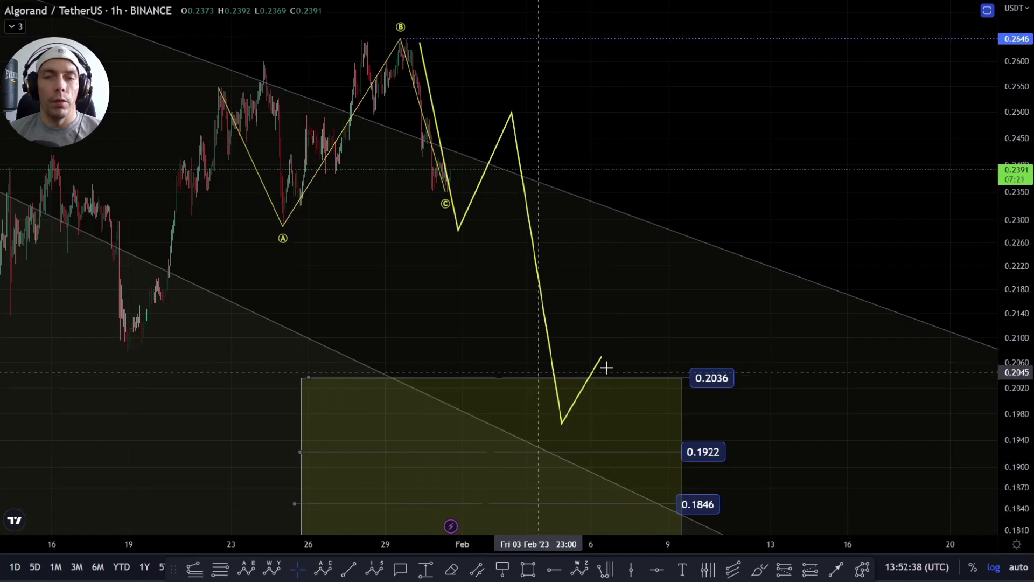
pyautogui.moveTo(454, 287); pyautogui.dragTo(502, 284)
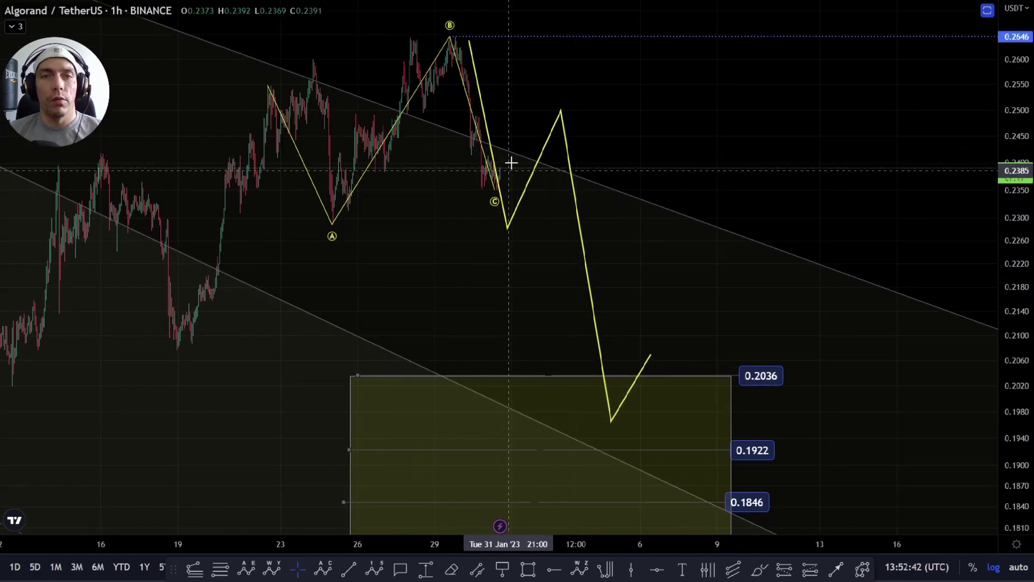
# Review the projection and yellow target box, then delete the yellow zigzag
pyautogui.click(569, 155)
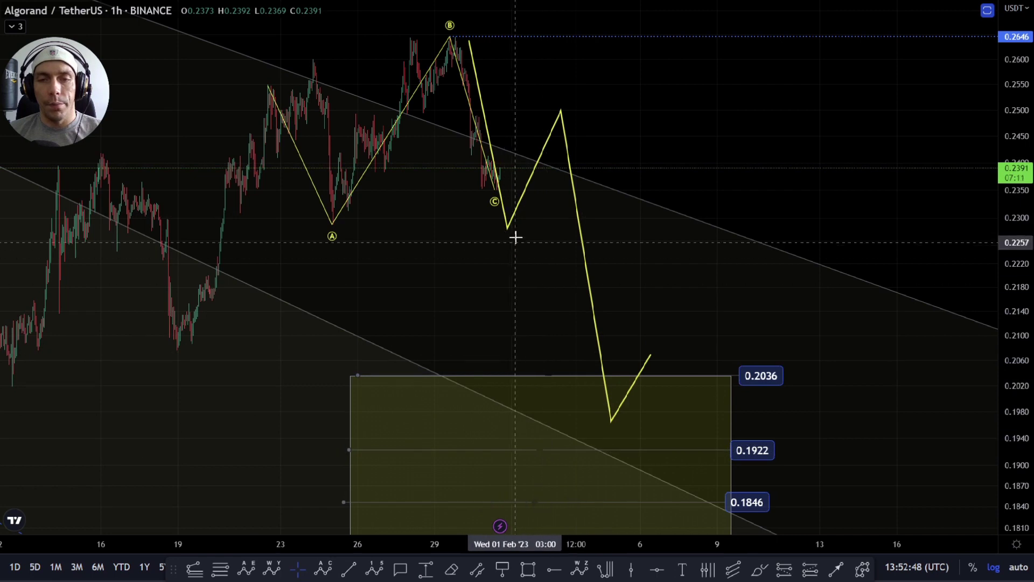
pyautogui.moveTo(617, 416); pyautogui.dragTo(555, 342)
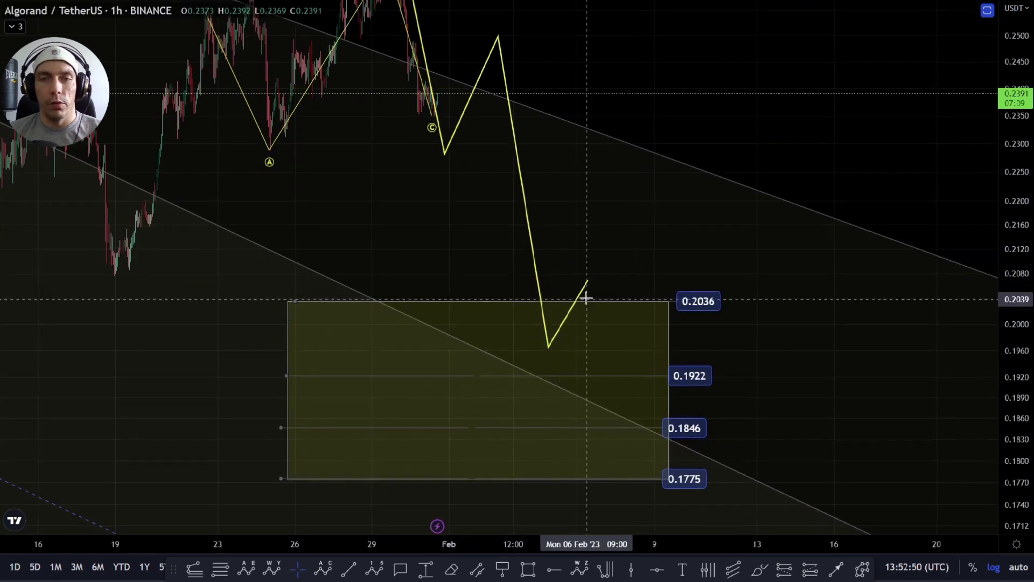
pyautogui.click(434, 42)
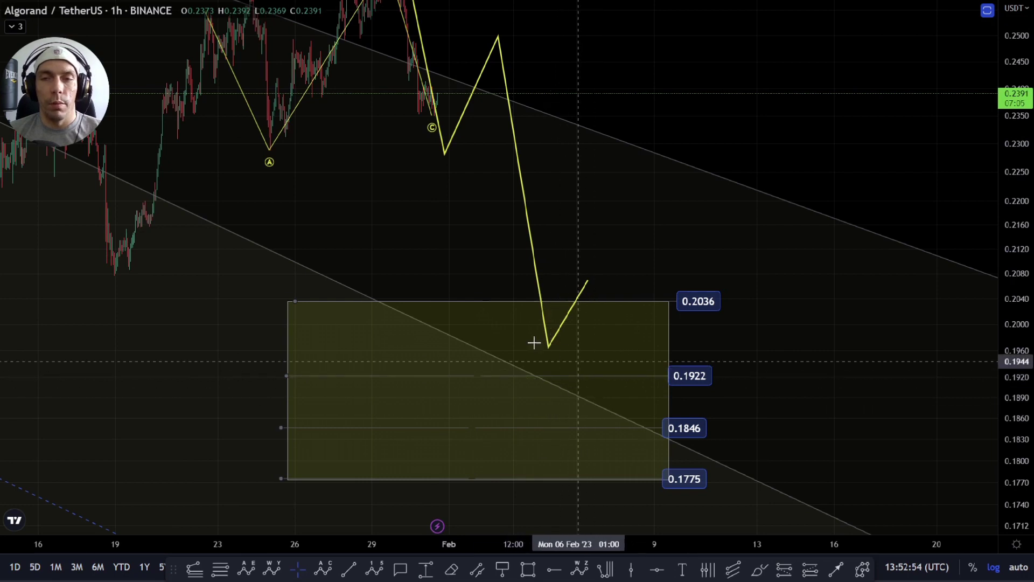
pyautogui.scroll(-3, 534, 343)
pyautogui.click(703, 396)
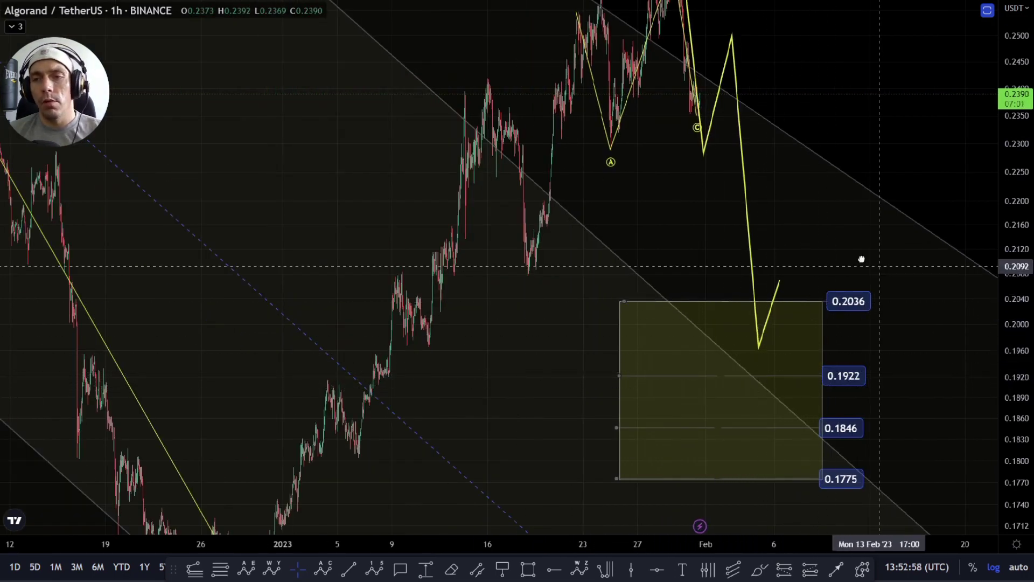
pyautogui.moveTo(862, 259); pyautogui.dragTo(729, 267)
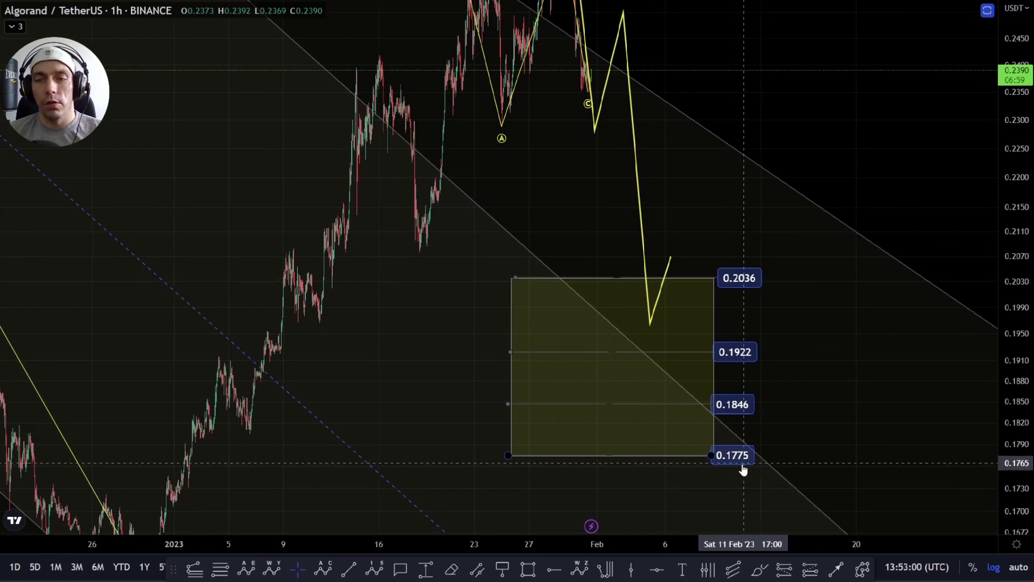
pyautogui.click(657, 305)
pyautogui.press('Delete')
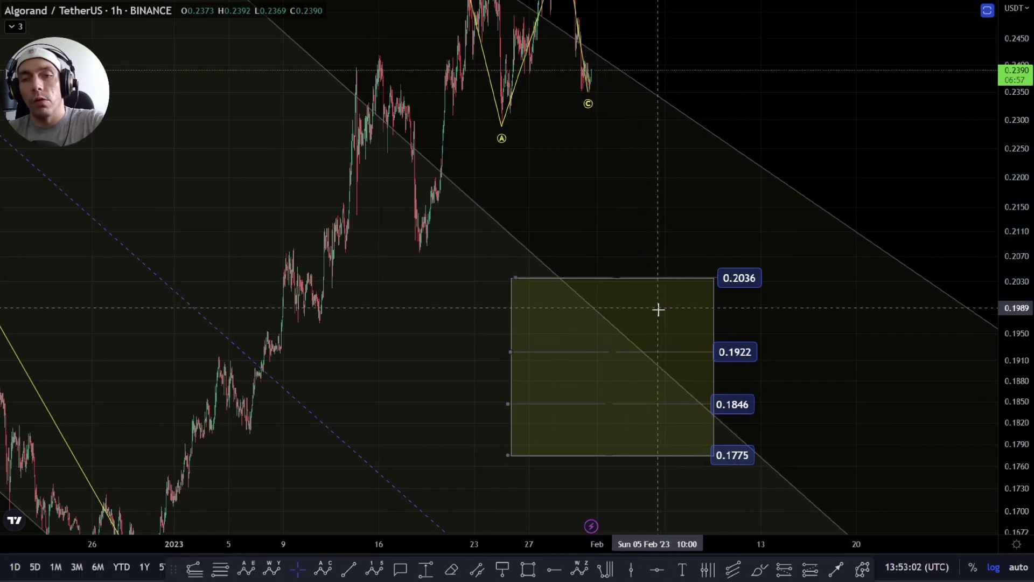
# Pan the chart back to bring the November–December price history into view
pyautogui.scroll(3, 930, 253)
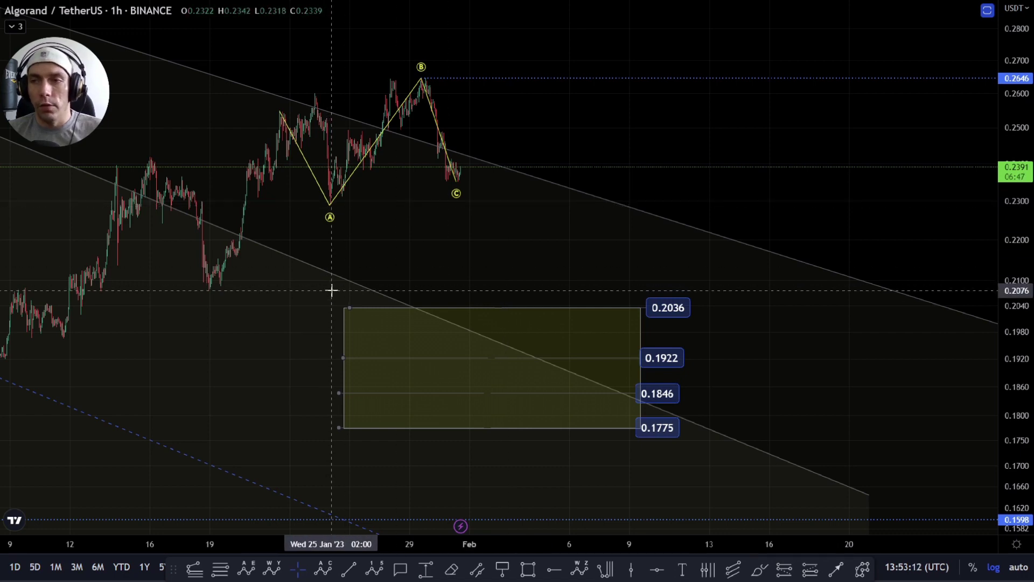
pyautogui.scroll(-5, 300, 374)
pyautogui.moveTo(346, 245); pyautogui.dragTo(542, 291)
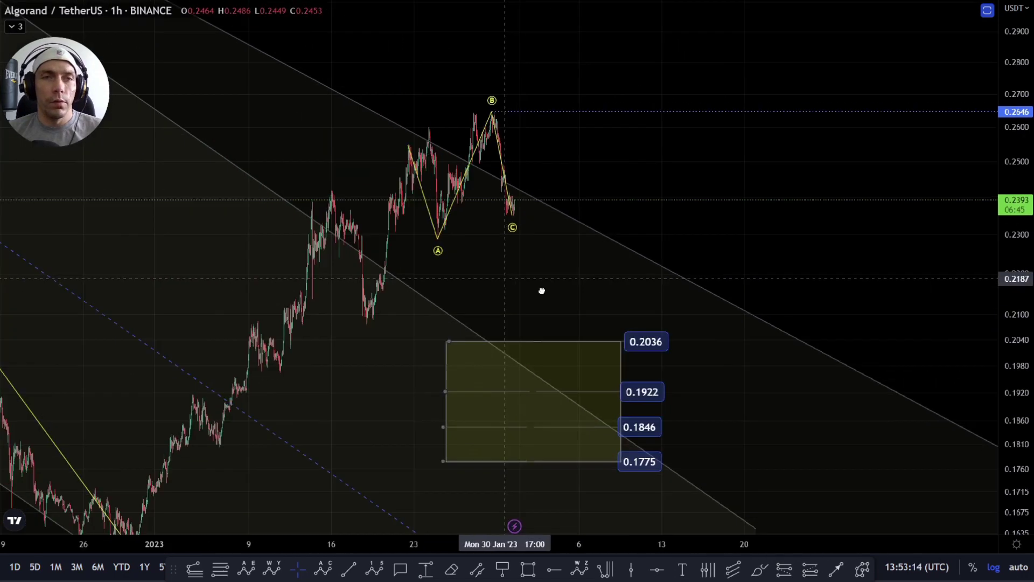
pyautogui.moveTo(215, 229); pyautogui.dragTo(687, 262)
pyautogui.scroll(-6, 1024, 252)
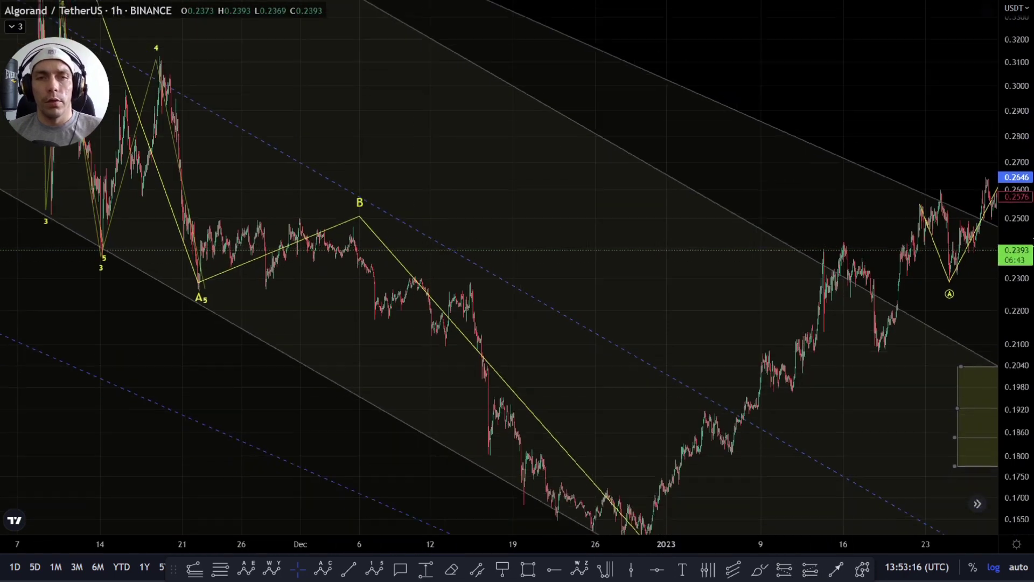
pyautogui.scroll(-3, 471, 293)
pyautogui.hscroll(-6, 592, 312)
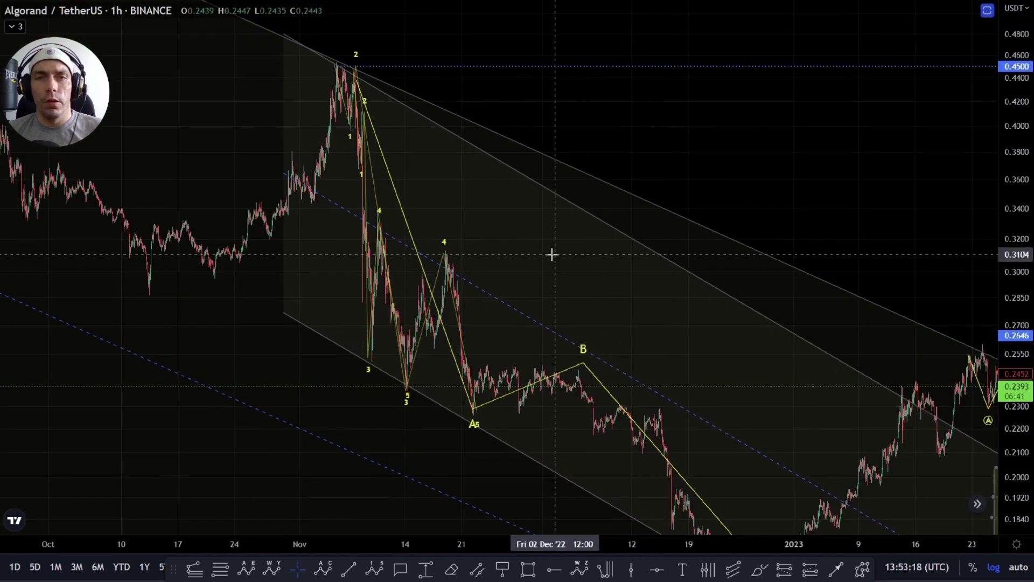
# Unhide the PRIMARY group in the Object Tree, then pan back toward late January
pyautogui.rightClick(554, 254)
pyautogui.click(608, 442)
pyautogui.scroll(-5, 511, 306)
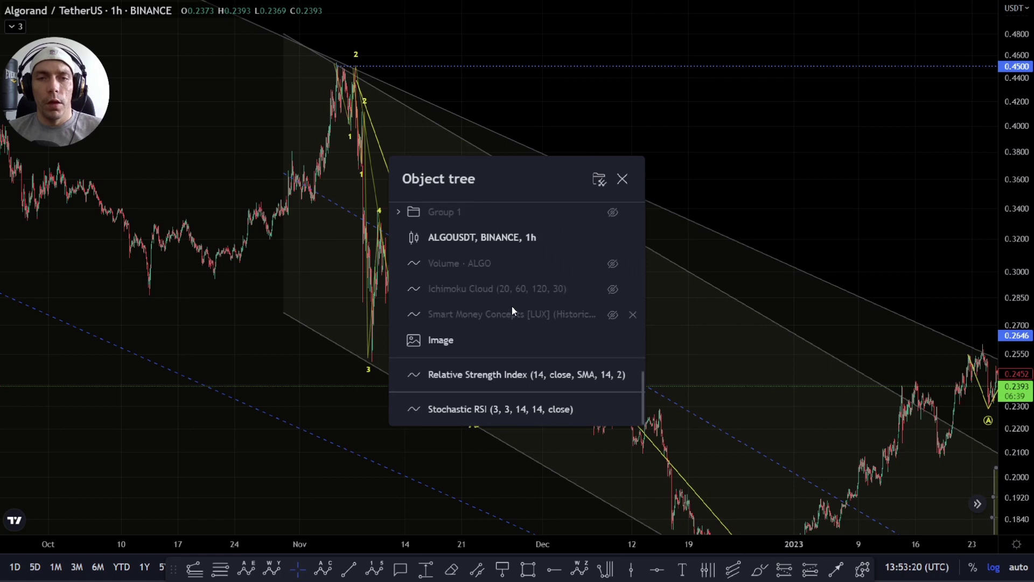
pyautogui.scroll(5, 523, 318)
pyautogui.scroll(2, 538, 331)
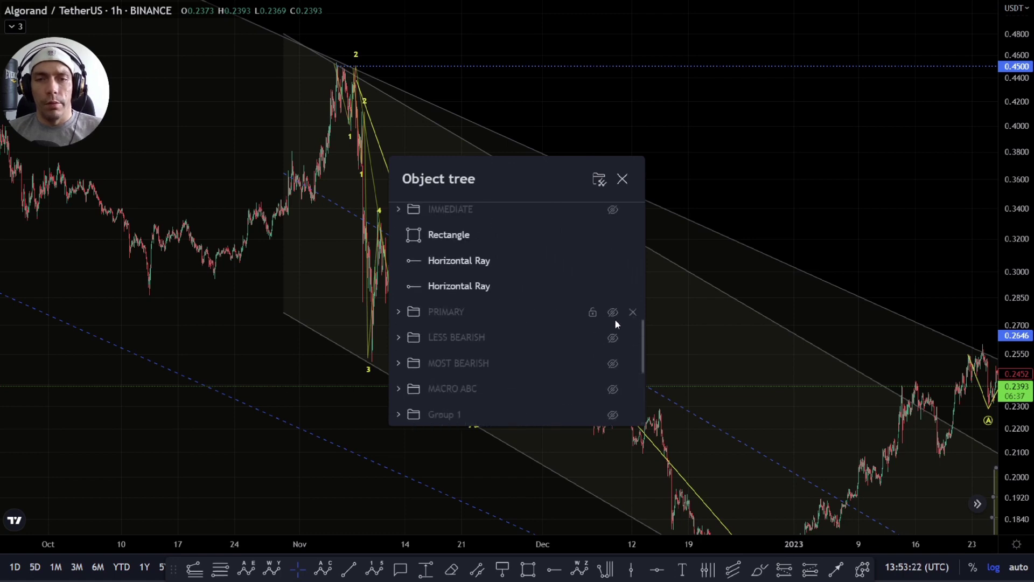
pyautogui.click(880, 250)
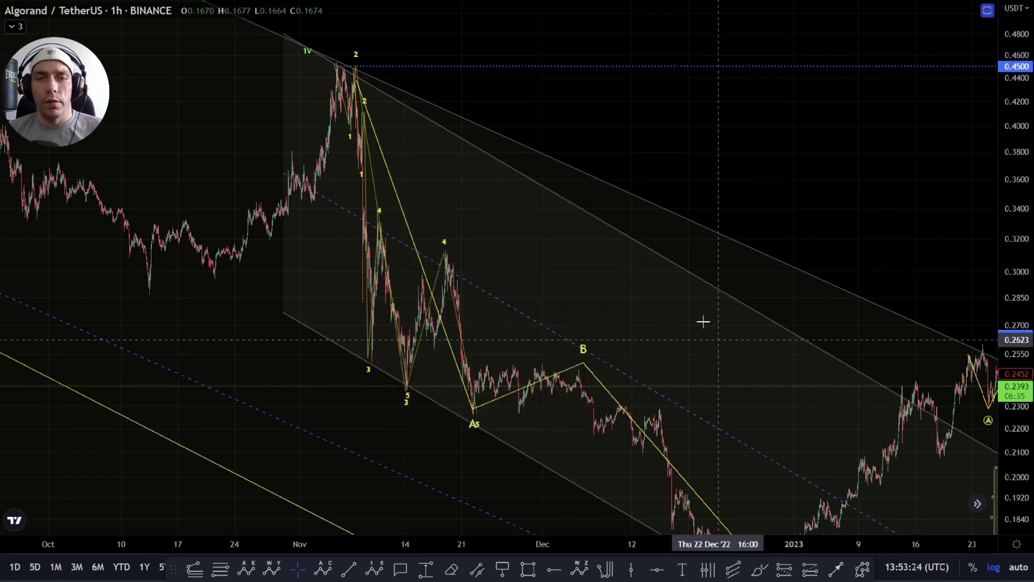
pyautogui.moveTo(655, 282); pyautogui.dragTo(406, 122)
pyautogui.write('1D')
pyautogui.press('Return')
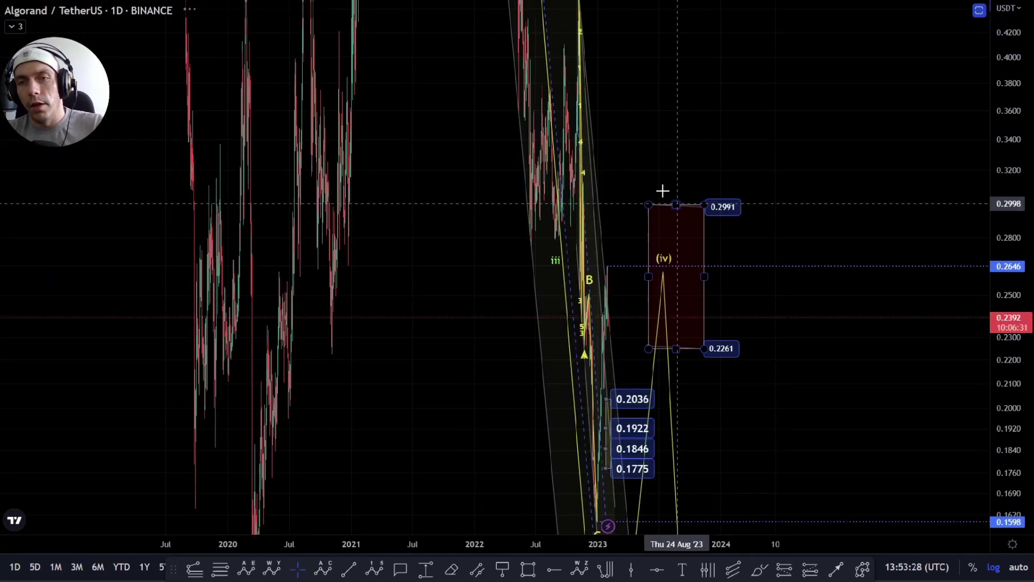
pyautogui.scroll(6, 668, 321)
pyautogui.scroll(3, 454, 348)
pyautogui.moveTo(1023, 231); pyautogui.dragTo(1033, 268)
pyautogui.scroll(-8, 658, 302)
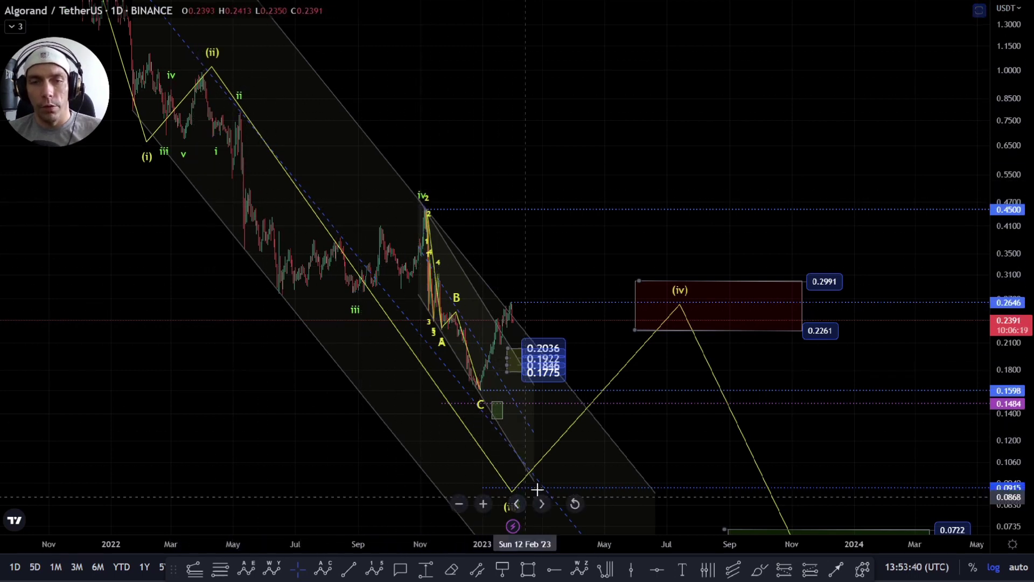
pyautogui.scroll(3, 690, 446)
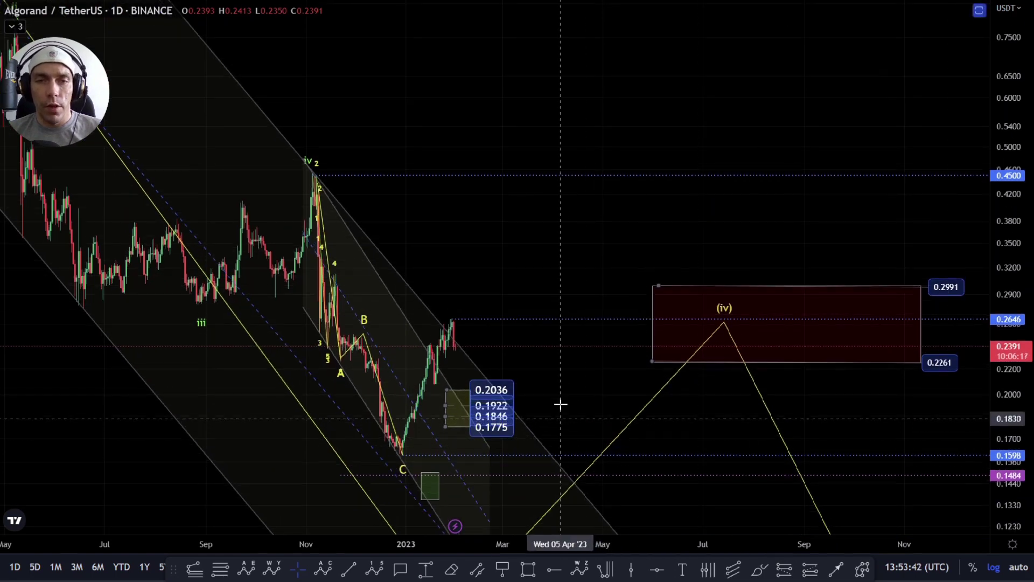
pyautogui.moveTo(560, 403); pyautogui.dragTo(547, 357)
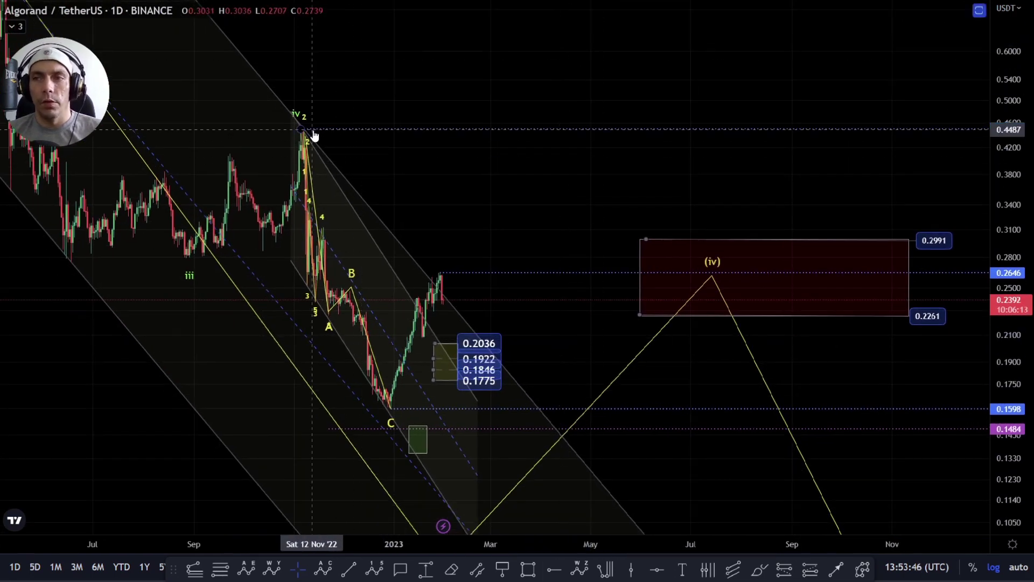
pyautogui.moveTo(669, 460); pyautogui.dragTo(668, 409)
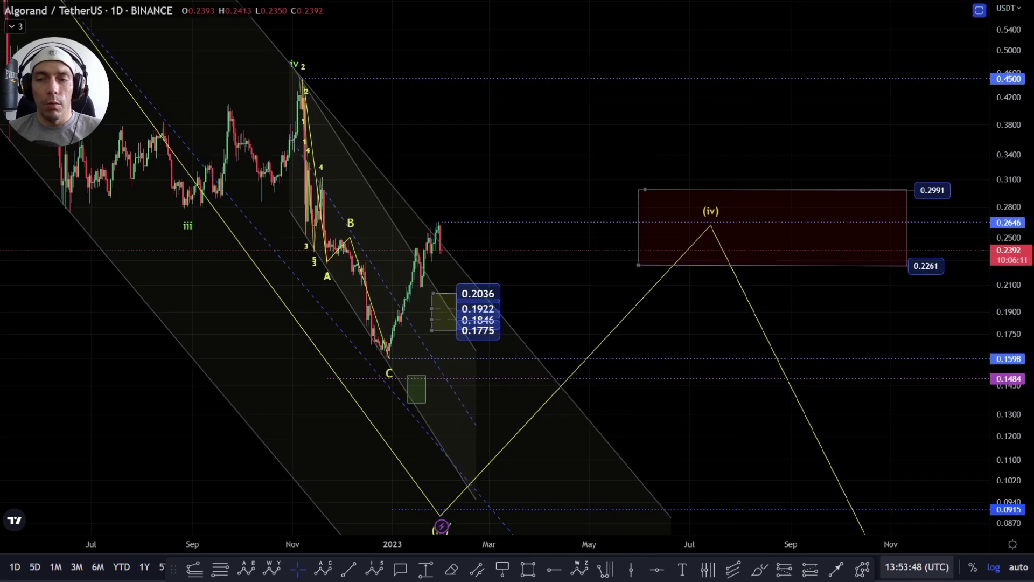
# Draw a yellow zigzag from the Nov '22 peak through a 0.107 low and 0.1598 bounce to a late-May low
pyautogui.click(293, 75)
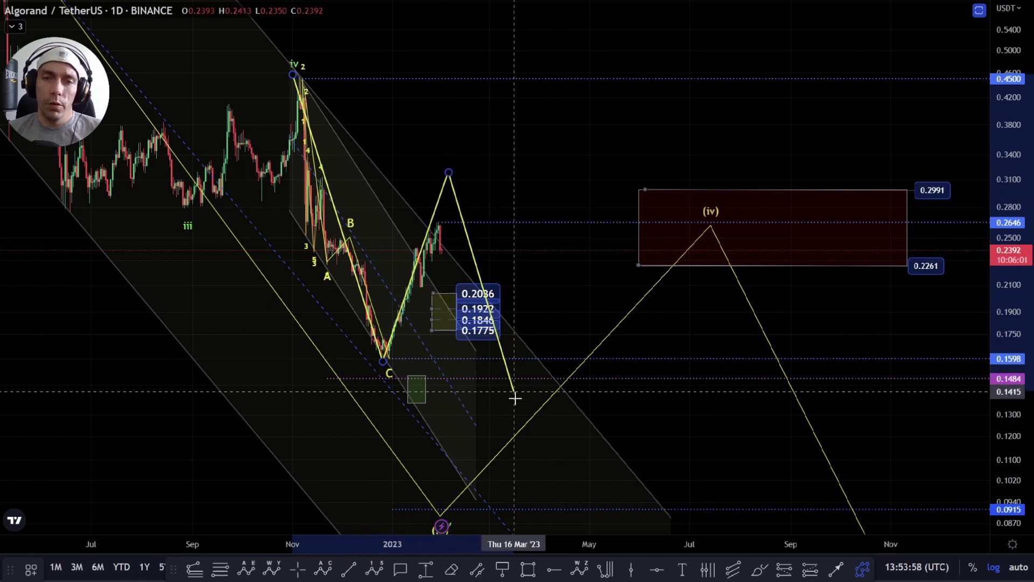
pyautogui.click(513, 468)
pyautogui.click(565, 362)
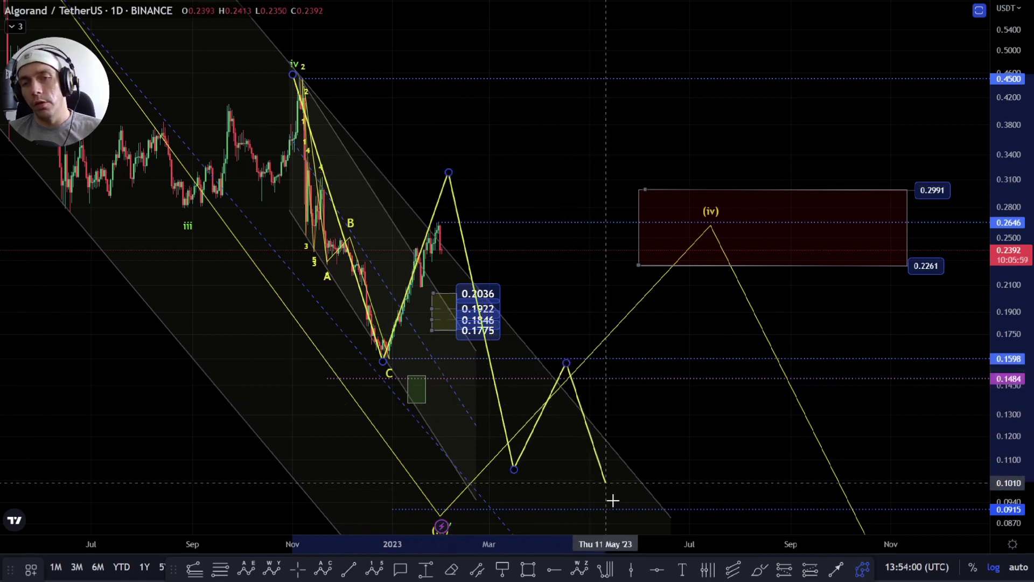
pyautogui.doubleClick(620, 521)
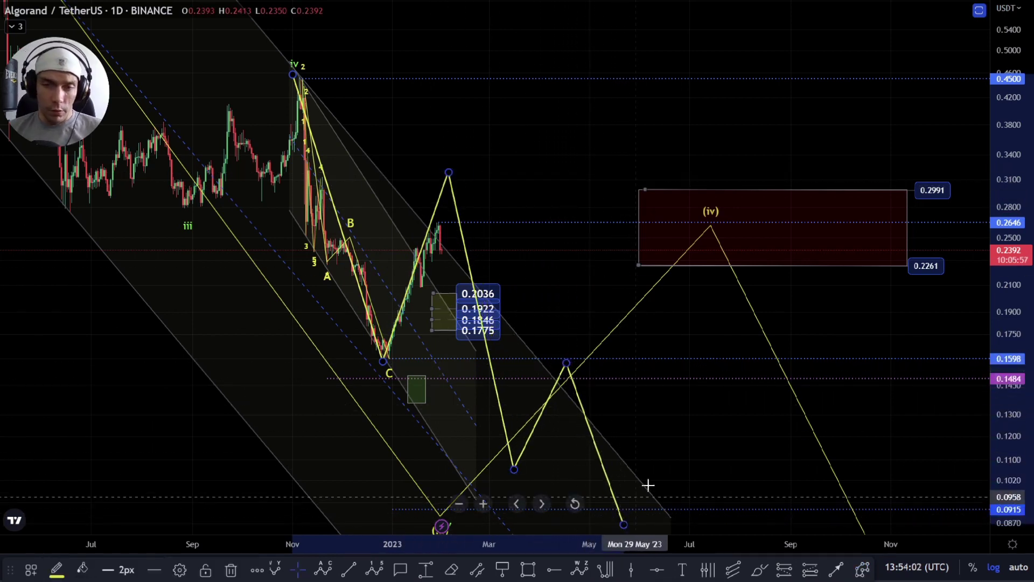
pyautogui.moveTo(648, 485); pyautogui.dragTo(663, 420)
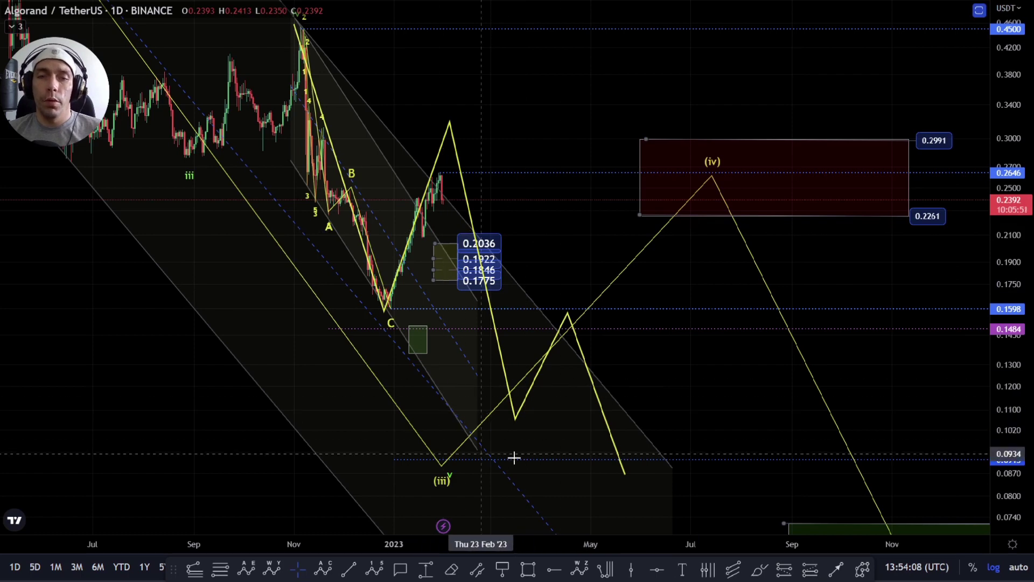
pyautogui.scroll(-3, 372, 367)
pyautogui.moveTo(205, 99); pyautogui.dragTo(305, 204)
pyautogui.moveTo(457, 505); pyautogui.dragTo(281, 247)
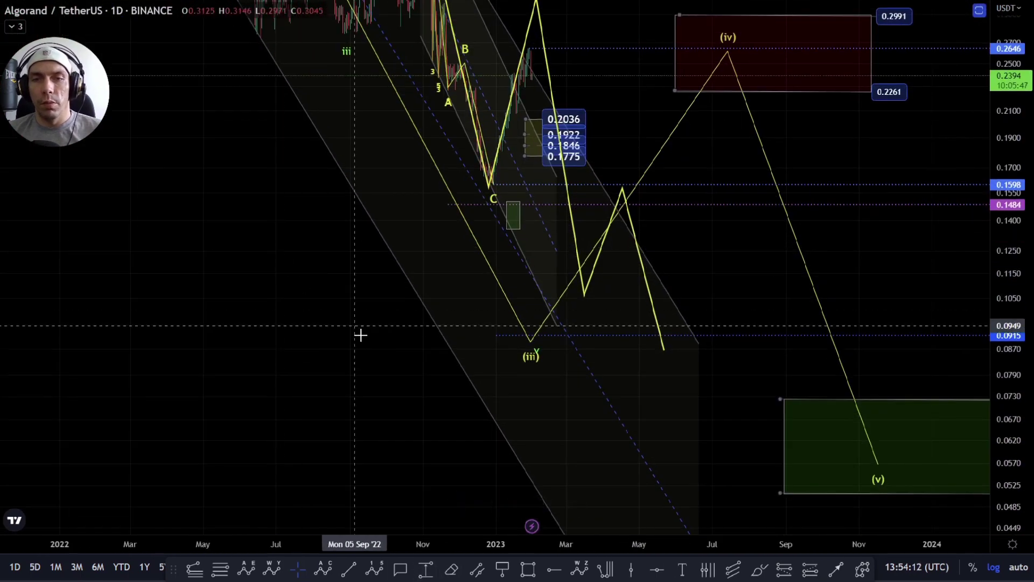
pyautogui.moveTo(361, 335); pyautogui.dragTo(329, 347)
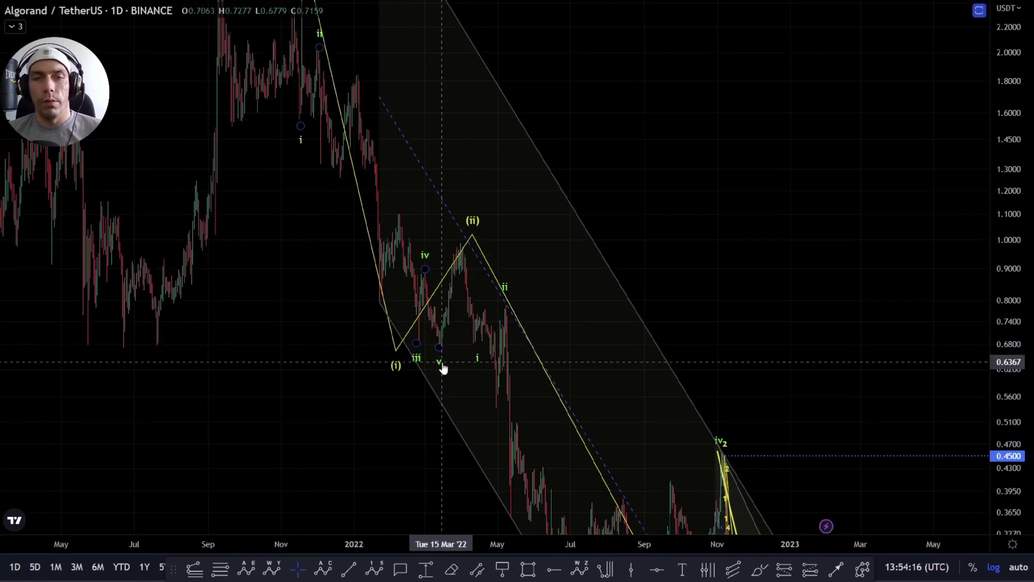
pyautogui.moveTo(564, 247); pyautogui.dragTo(544, 18)
pyautogui.moveTo(749, 236); pyautogui.dragTo(560, 199)
pyautogui.moveTo(549, 89); pyautogui.dragTo(584, 161)
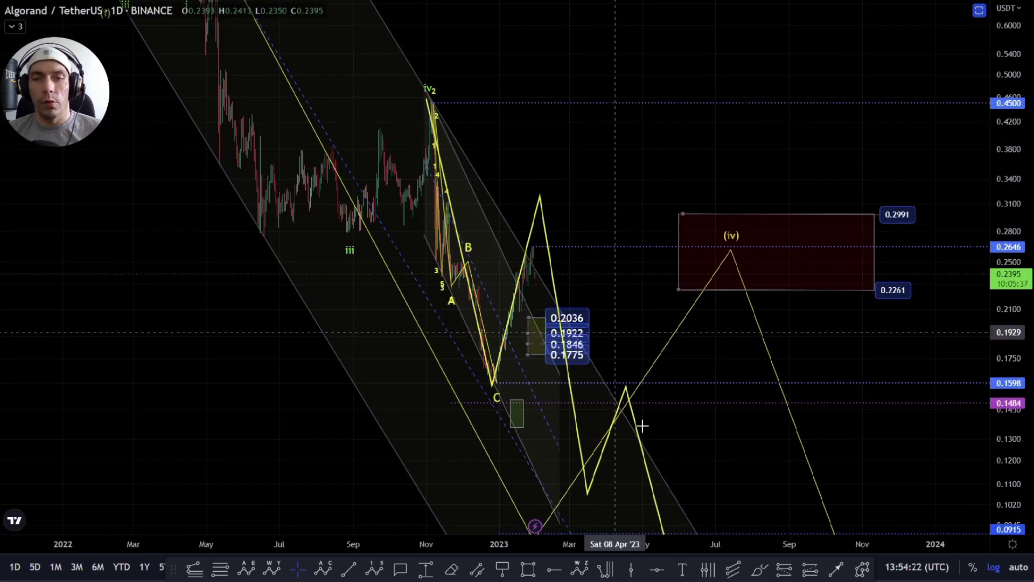
pyautogui.moveTo(730, 477); pyautogui.dragTo(686, 350)
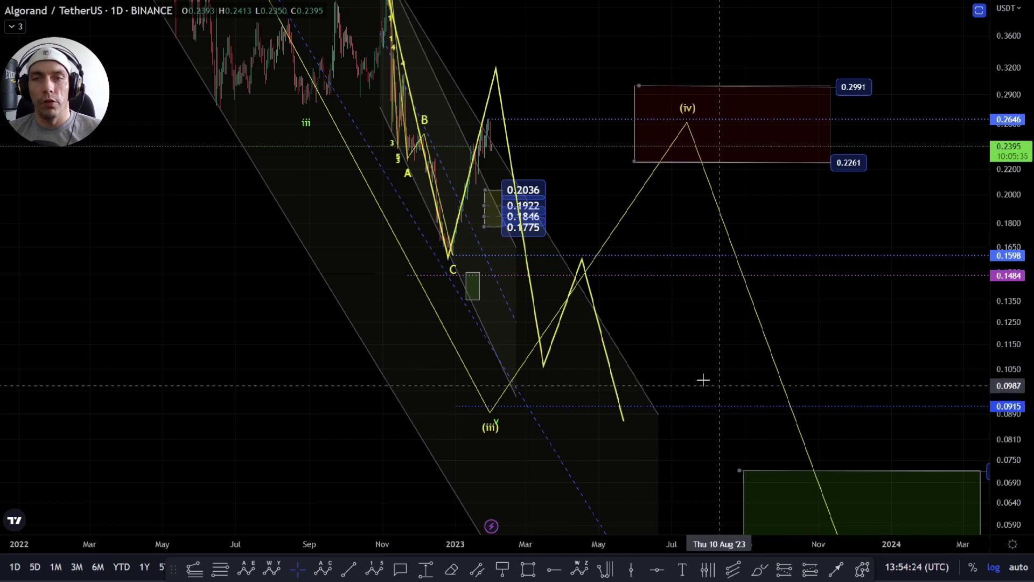
pyautogui.moveTo(714, 384); pyautogui.dragTo(547, 350)
pyautogui.moveTo(1006, 403); pyautogui.dragTo(1006, 459)
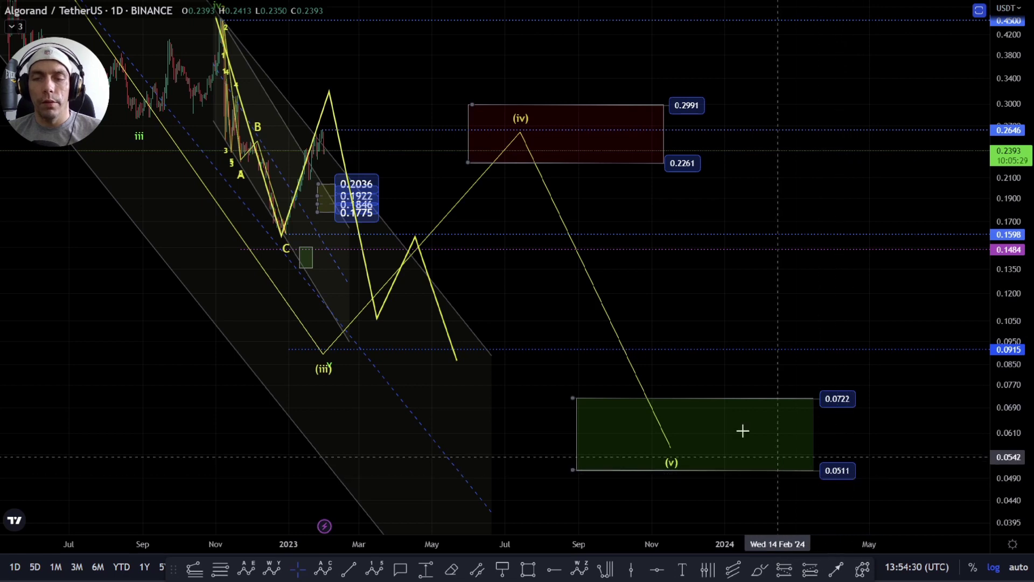
pyautogui.moveTo(510, 312); pyautogui.dragTo(670, 374)
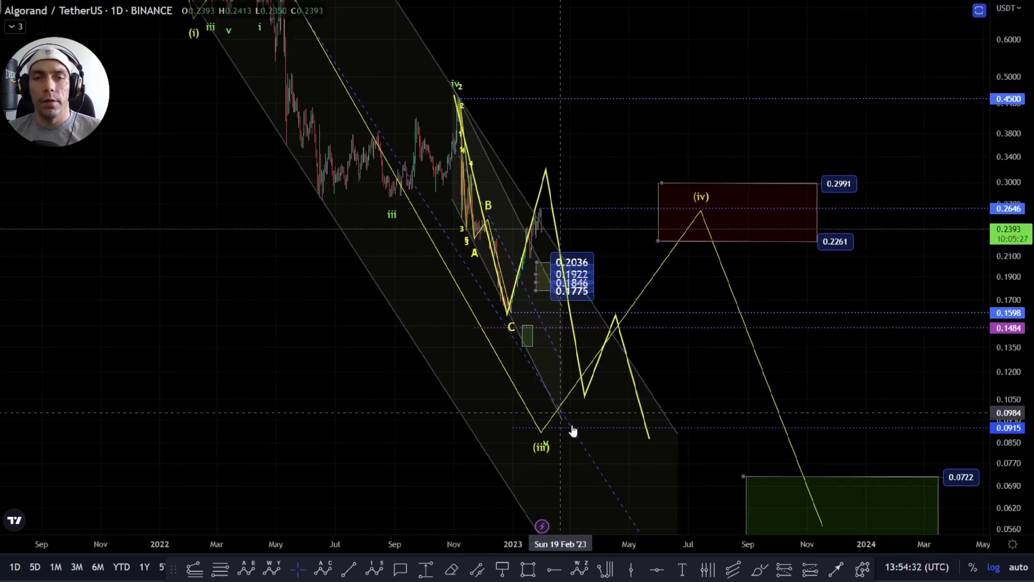
pyautogui.moveTo(591, 172); pyautogui.dragTo(567, 191)
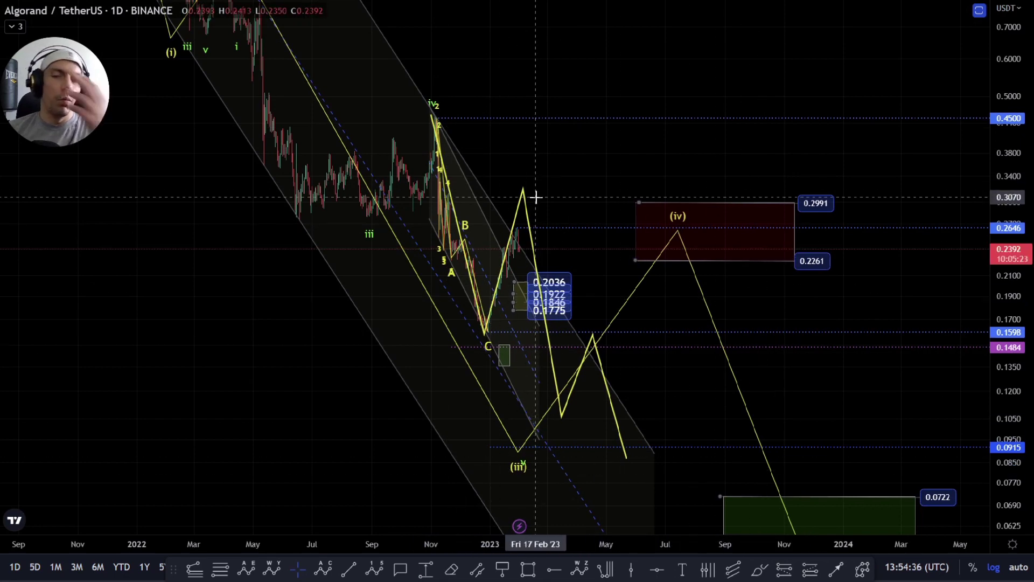
# In the Object Tree, hide the PRIMARY group and show the LESS BEARISH group
pyautogui.rightClick(559, 199)
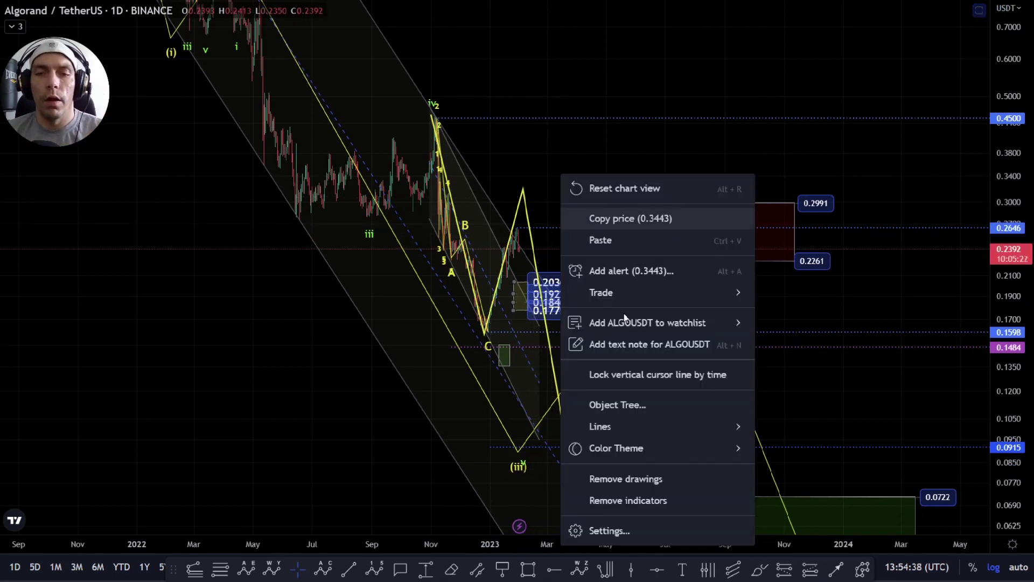
pyautogui.click(659, 405)
pyautogui.scroll(-3, 563, 350)
pyautogui.scroll(-4, 561, 341)
pyautogui.scroll(3, 561, 341)
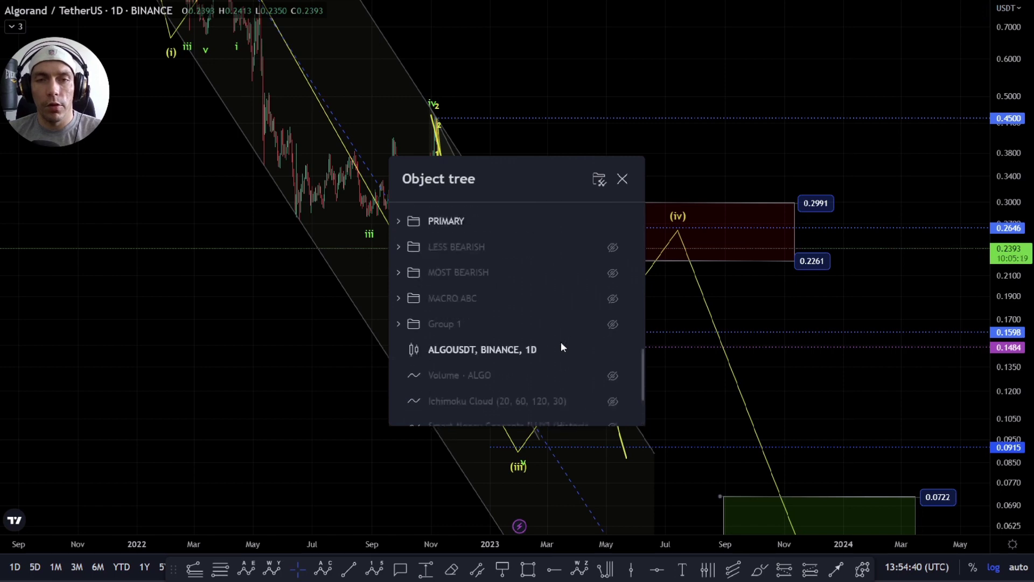
pyautogui.click(612, 244)
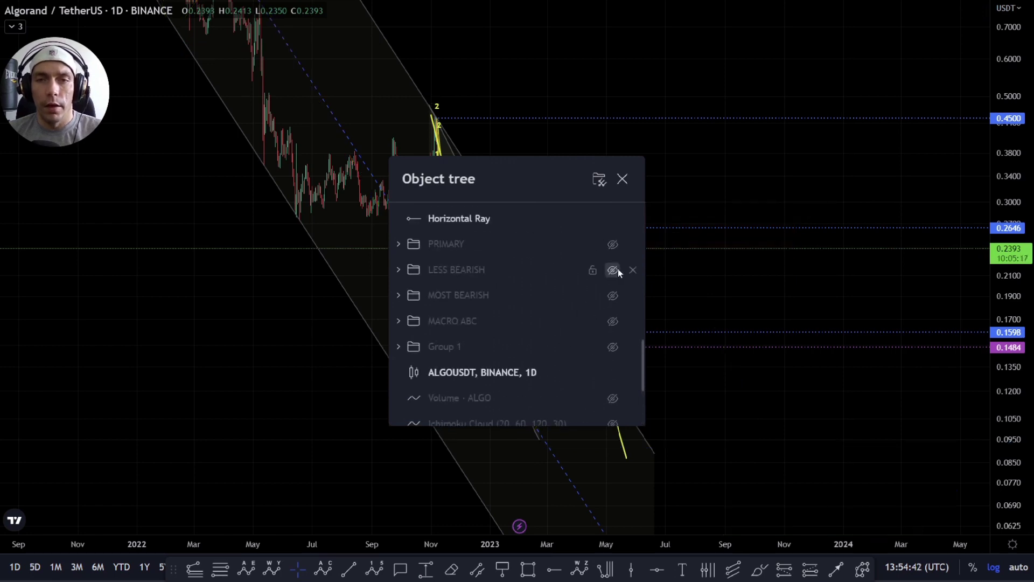
pyautogui.click(612, 269)
pyautogui.click(667, 219)
# Move the yellow projection's February high and second high later in time
pyautogui.moveTo(667, 219); pyautogui.dragTo(732, 384)
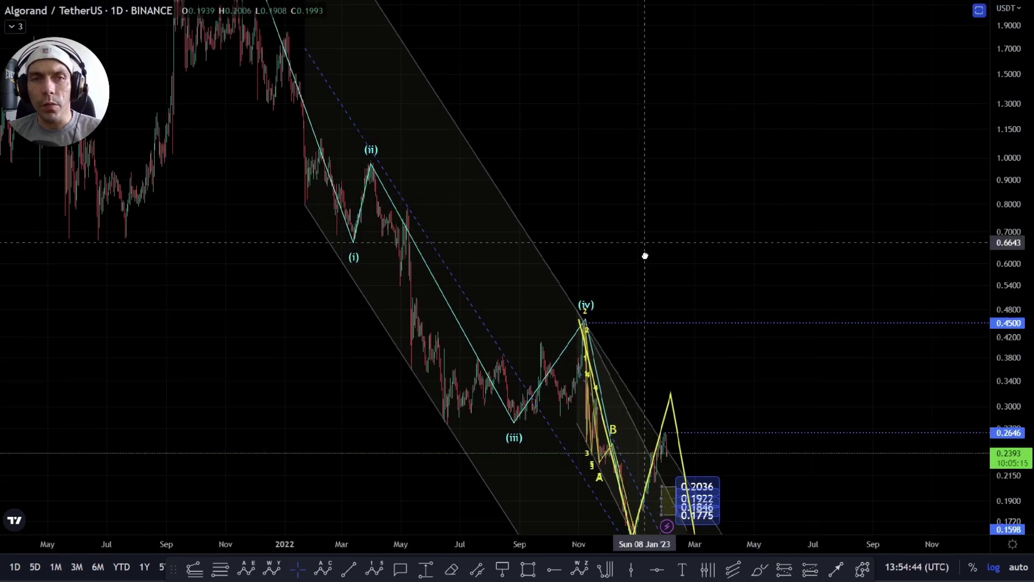
pyautogui.moveTo(644, 246); pyautogui.dragTo(459, 153)
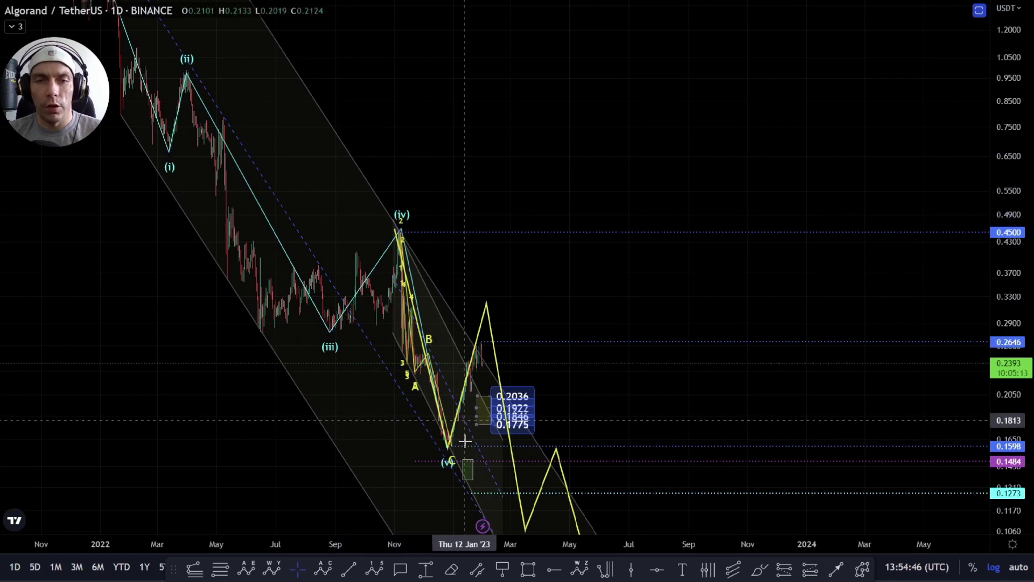
pyautogui.scroll(5, 485, 455)
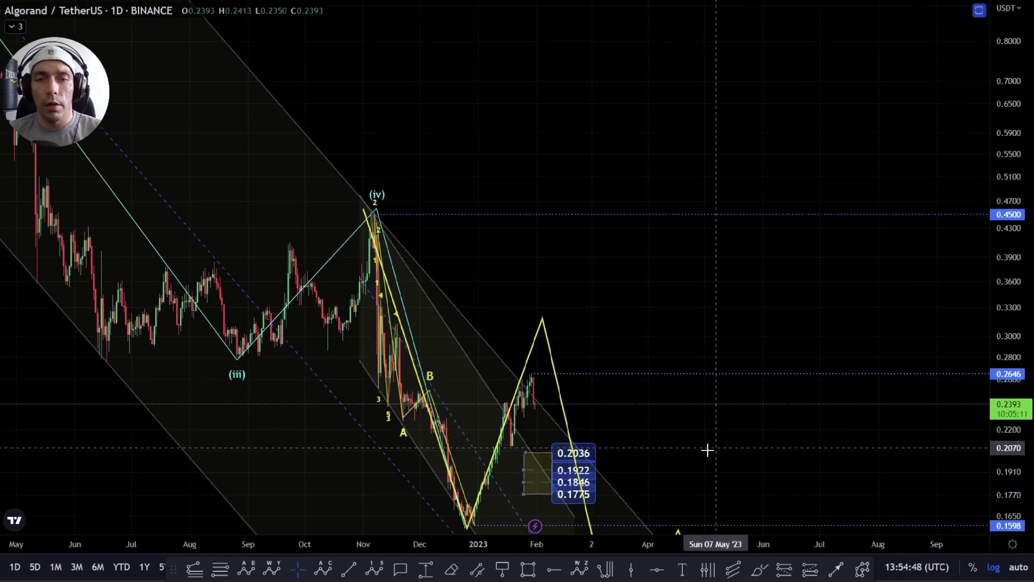
pyautogui.moveTo(704, 451); pyautogui.dragTo(662, 282)
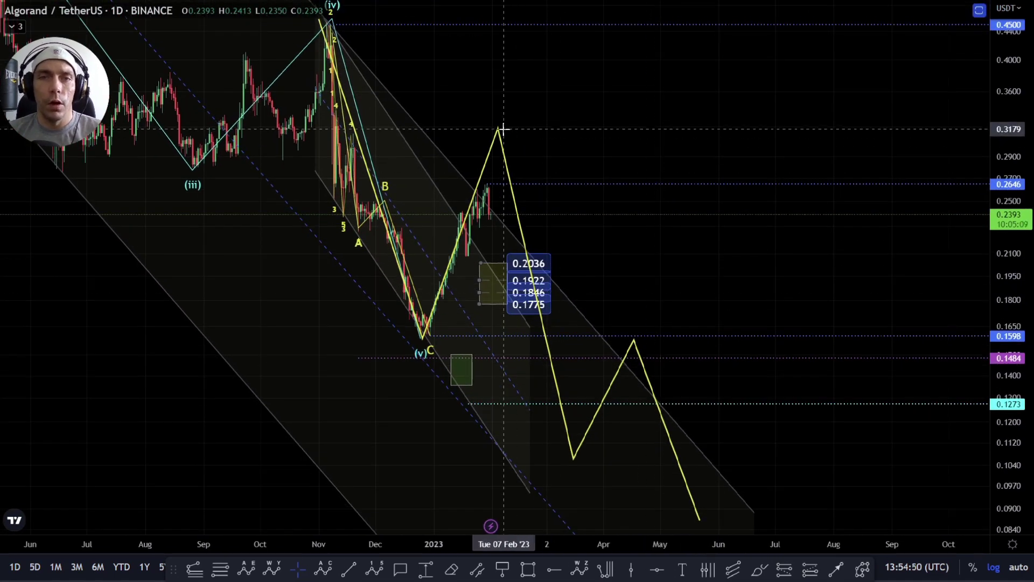
pyautogui.moveTo(502, 129)
pyautogui.mouseDown()
pyautogui.moveTo(492, 164)
pyautogui.moveTo(510, 135)
pyautogui.mouseUp()
pyautogui.moveTo(634, 341); pyautogui.dragTo(668, 339)
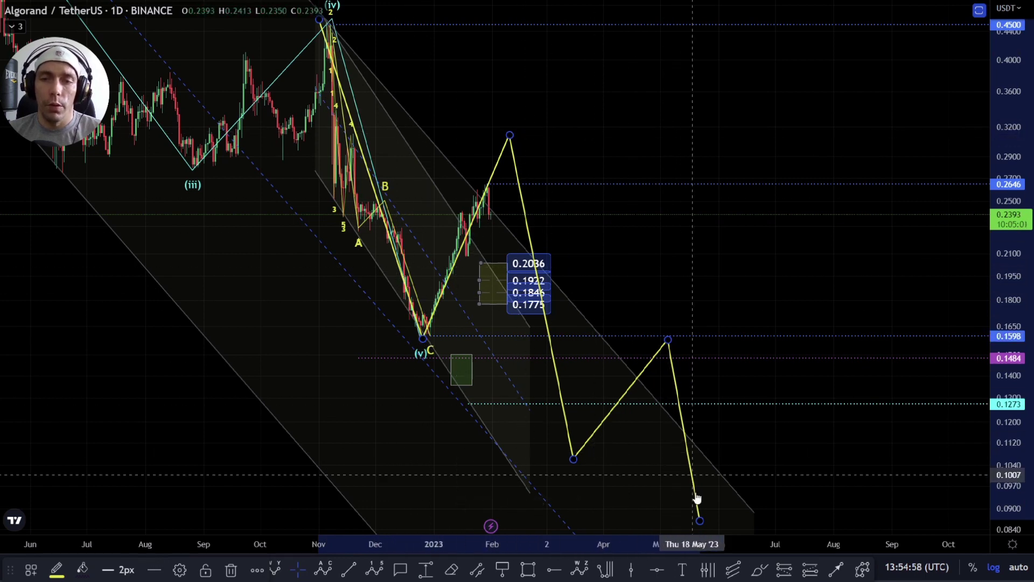
# Pan and zoom to review the adjusted projection around the C low
pyautogui.moveTo(777, 459); pyautogui.dragTo(730, 471)
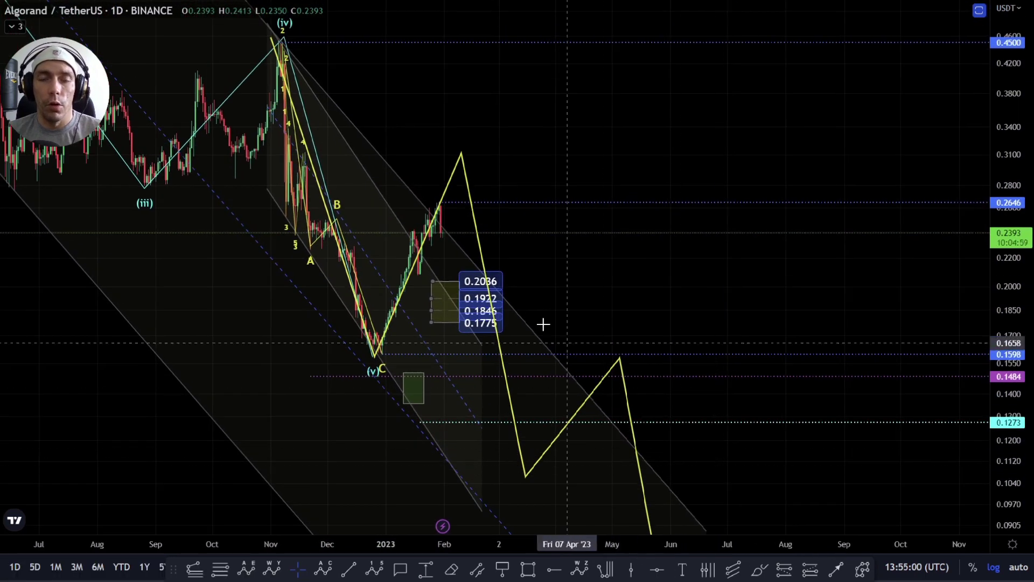
pyautogui.moveTo(559, 141); pyautogui.dragTo(673, 273)
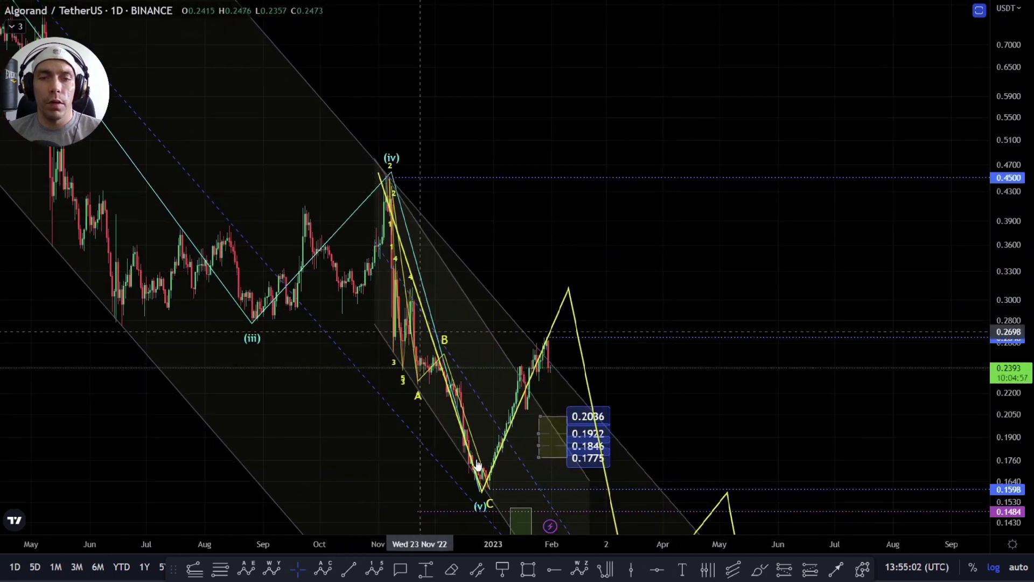
pyautogui.moveTo(709, 429); pyautogui.dragTo(644, 294)
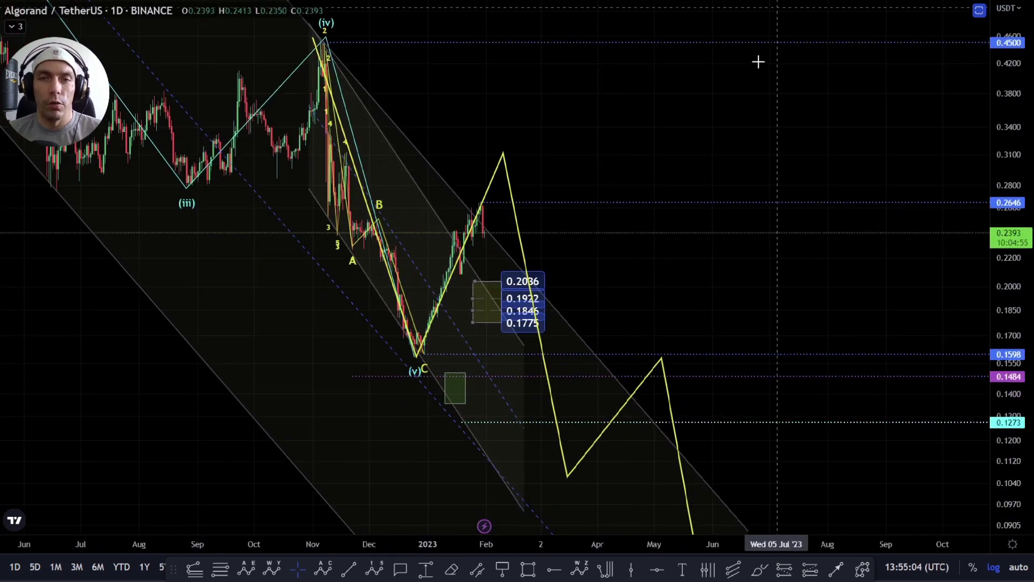
pyautogui.scroll(-3, 732, 294)
pyautogui.moveTo(744, 295); pyautogui.dragTo(654, 333)
pyautogui.moveTo(1007, 318); pyautogui.dragTo(1007, 374)
pyautogui.scroll(4, 517, 329)
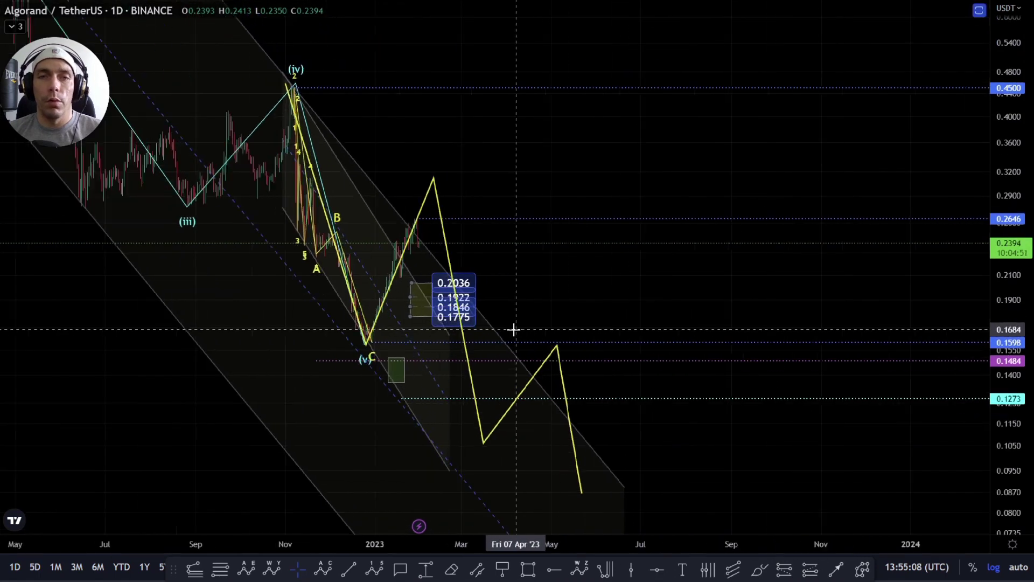
pyautogui.scroll(1, 513, 330)
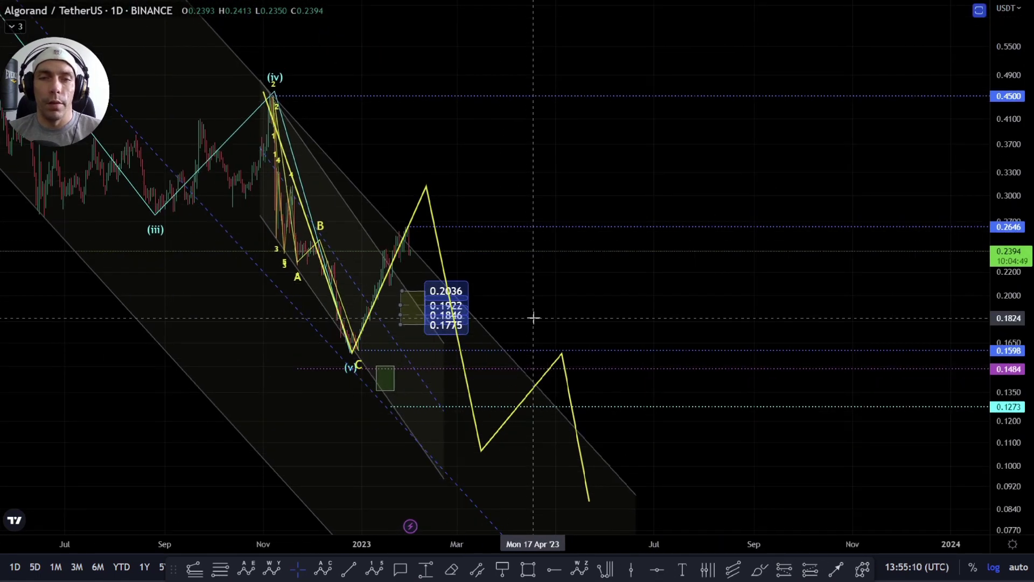
pyautogui.scroll(2, 430, 362)
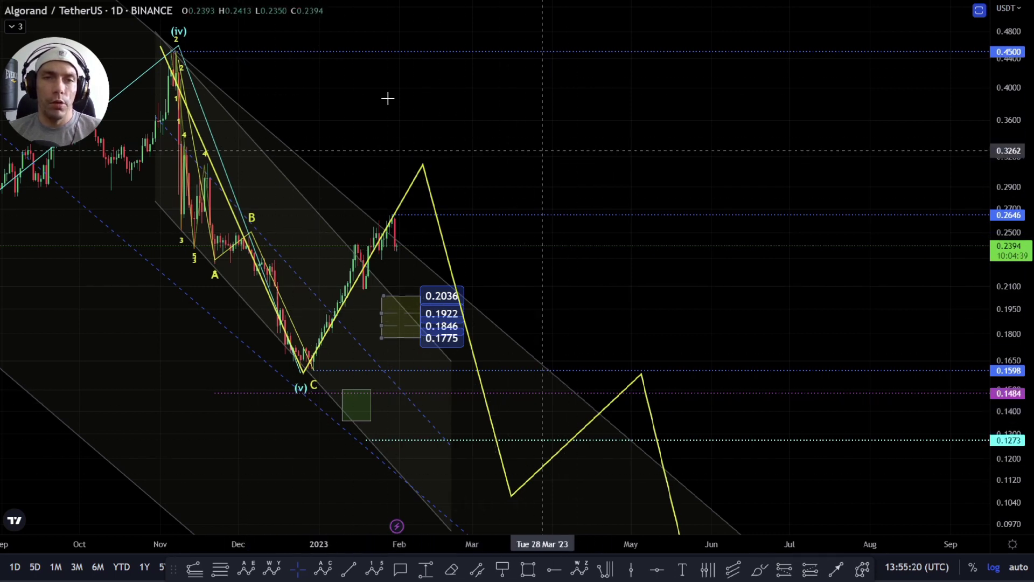
# Toggle a bearish count group's visibility in the Object Tree
pyautogui.rightClick(542, 293)
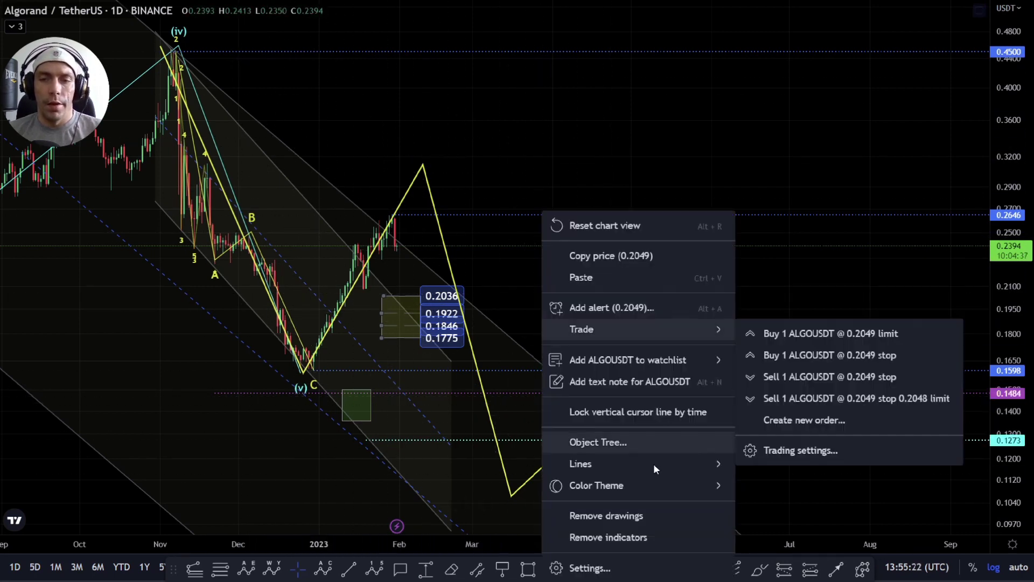
pyautogui.click(649, 443)
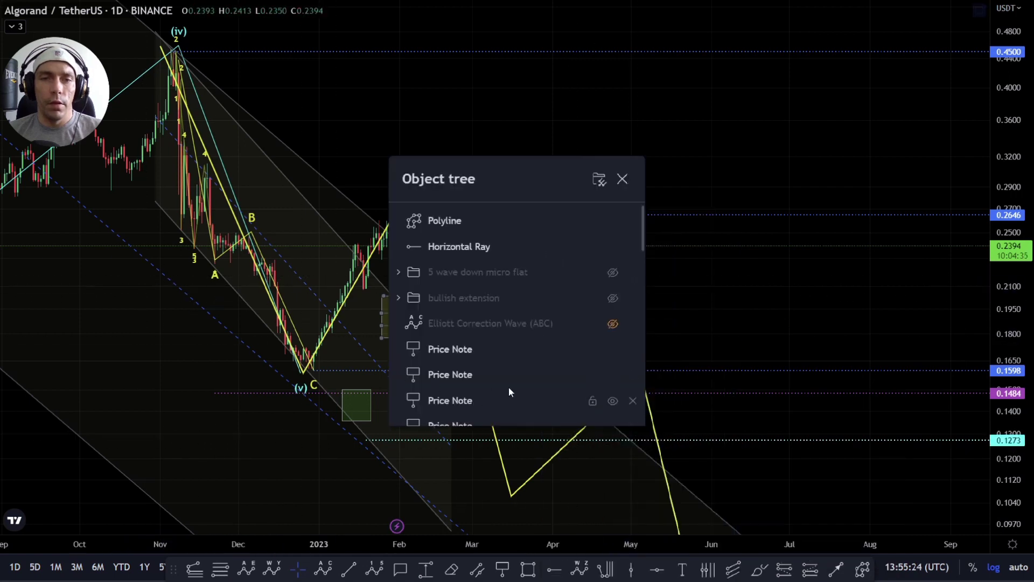
pyautogui.scroll(-10, 511, 377)
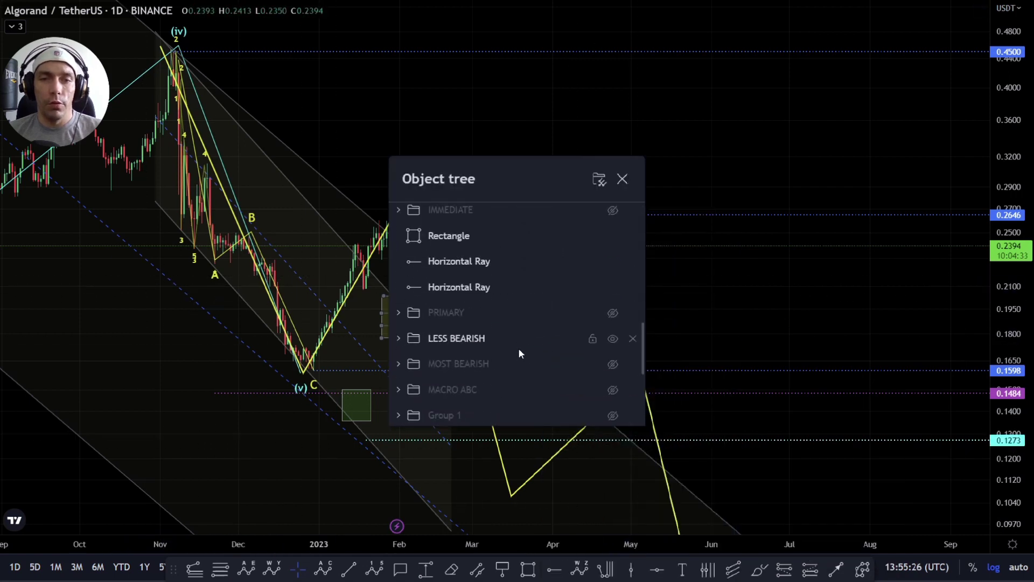
pyautogui.click(614, 368)
pyautogui.click(32, 318)
# Delete the temporary yellow bullish projection path
pyautogui.scroll(-5, 175, 353)
pyautogui.moveTo(358, 184); pyautogui.dragTo(679, 295)
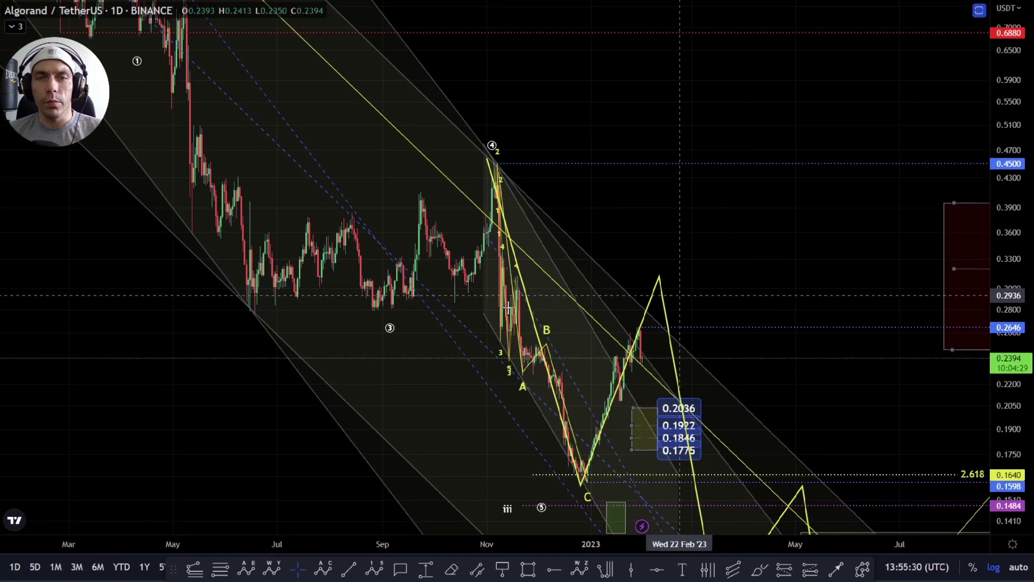
pyautogui.scroll(3, 584, 341)
pyautogui.click(673, 308)
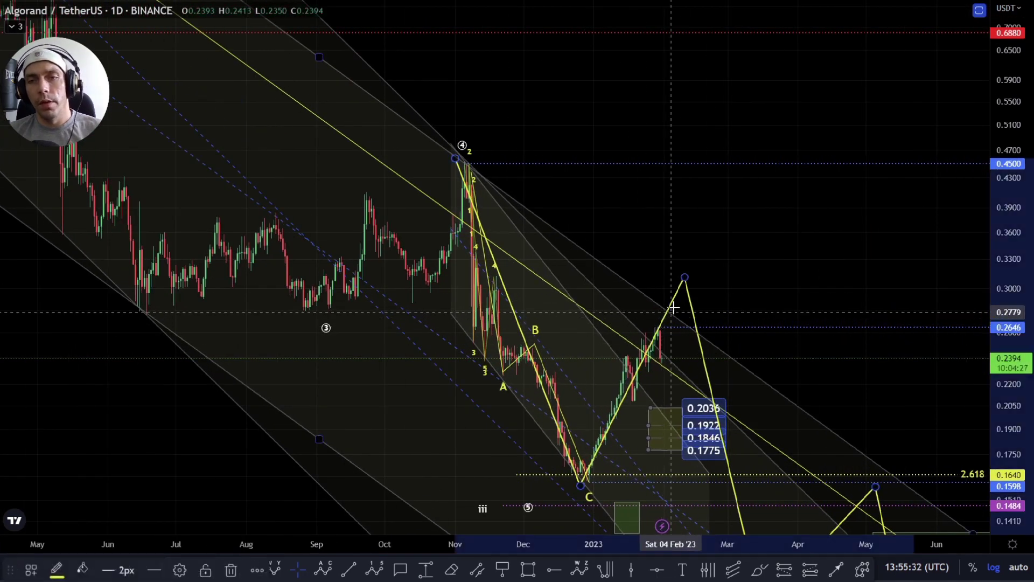
pyautogui.press('Delete')
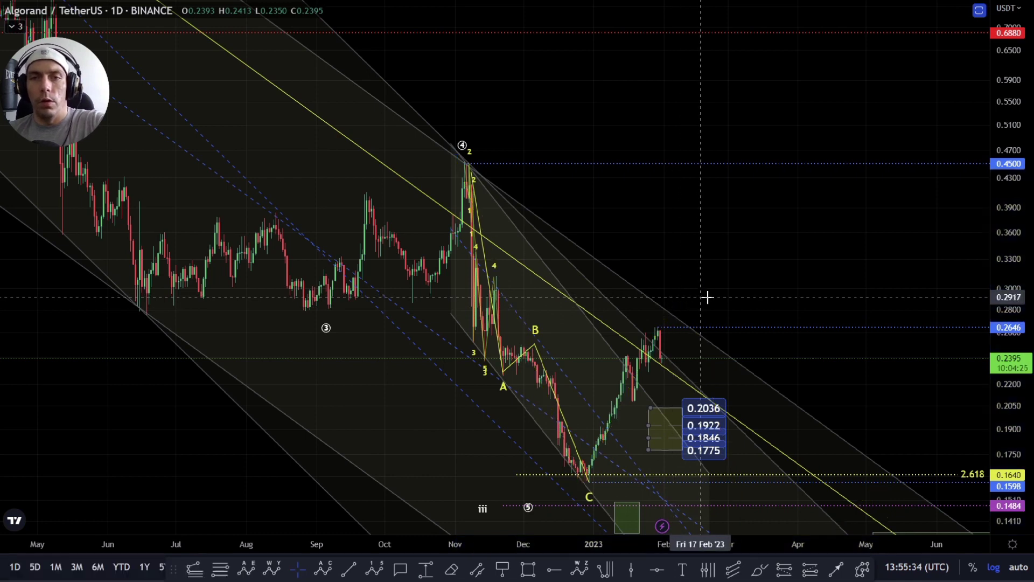
# Drag the circled 5 and iii wave points down beside the green target box
pyautogui.moveTo(766, 270); pyautogui.dragTo(616, 141)
pyautogui.scroll(-3, 702, 245)
pyautogui.moveTo(790, 228); pyautogui.dragTo(546, 241)
pyautogui.scroll(-3, 690, 270)
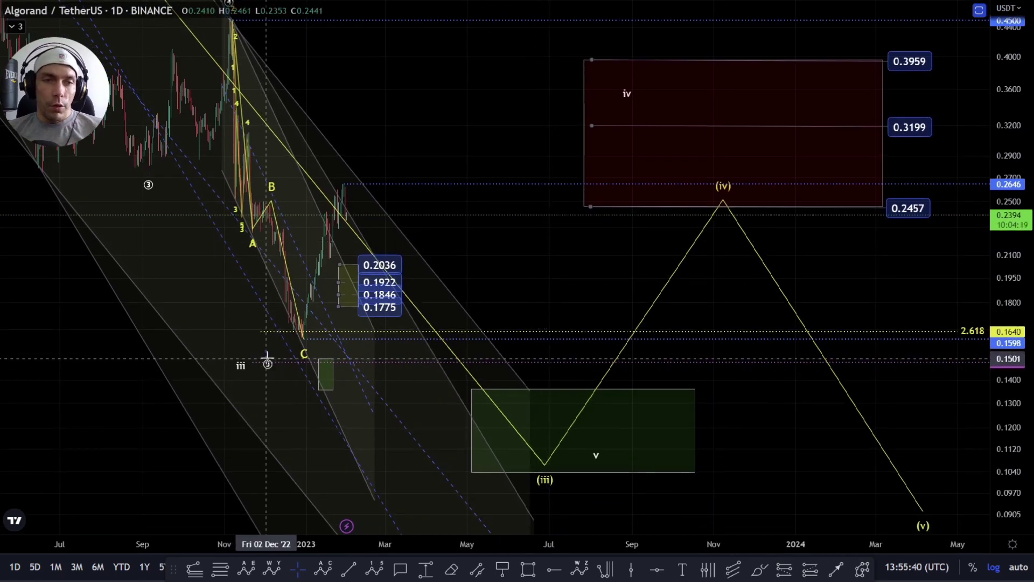
pyautogui.moveTo(268, 357); pyautogui.dragTo(300, 352)
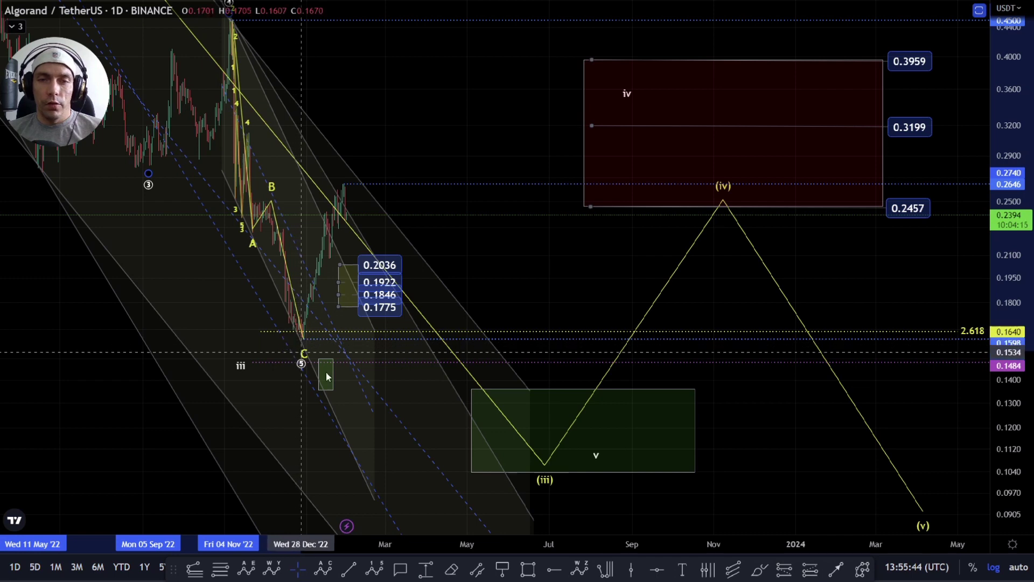
pyautogui.moveTo(325, 373)
pyautogui.mouseDown()
pyautogui.moveTo(425, 403)
pyautogui.moveTo(464, 429)
pyautogui.moveTo(454, 425)
pyautogui.mouseUp()
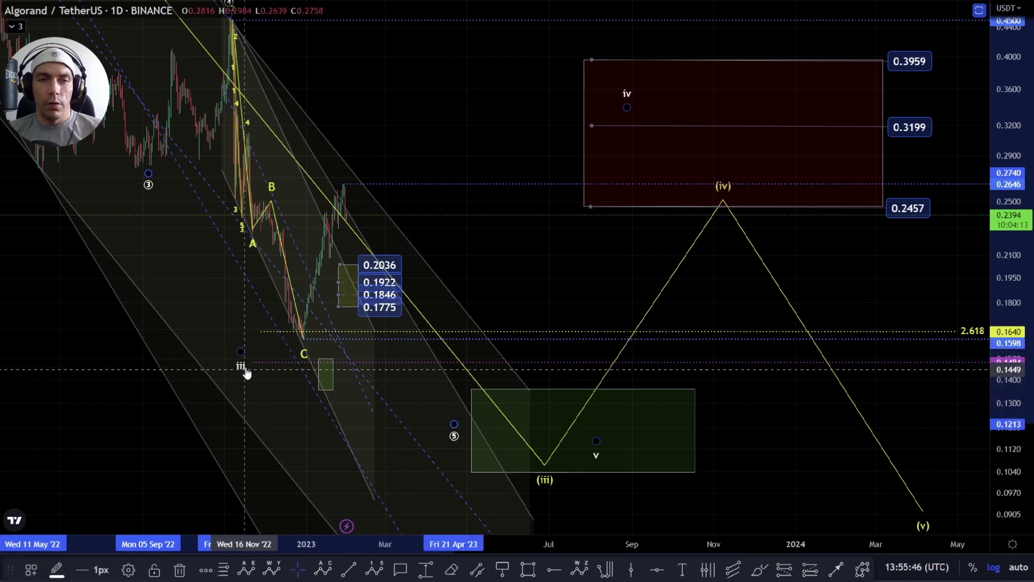
pyautogui.moveTo(241, 357); pyautogui.dragTo(363, 437)
pyautogui.scroll(-4, 383, 432)
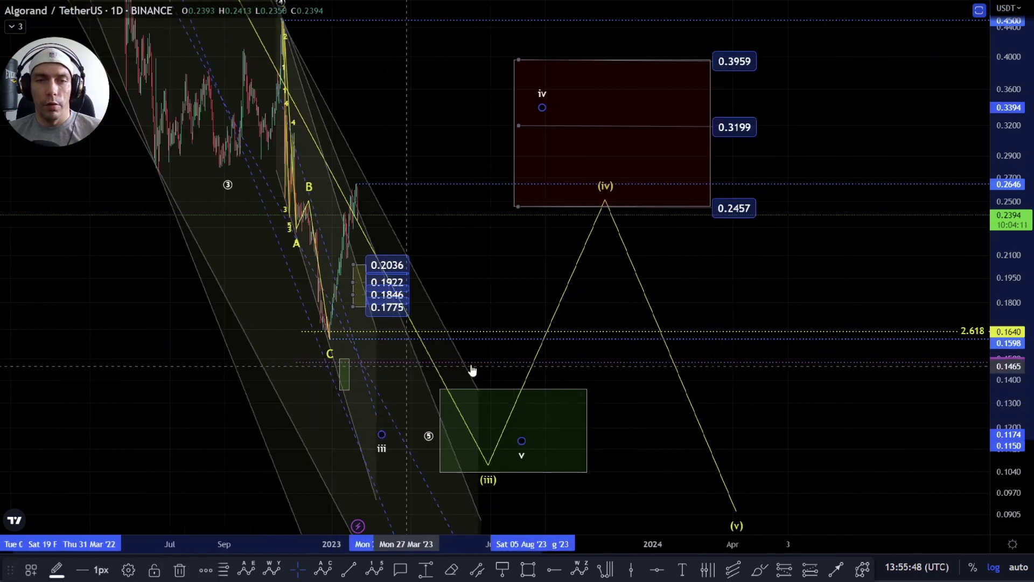
pyautogui.moveTo(404, 142); pyautogui.dragTo(590, 433)
pyautogui.scroll(-5, 1007, 353)
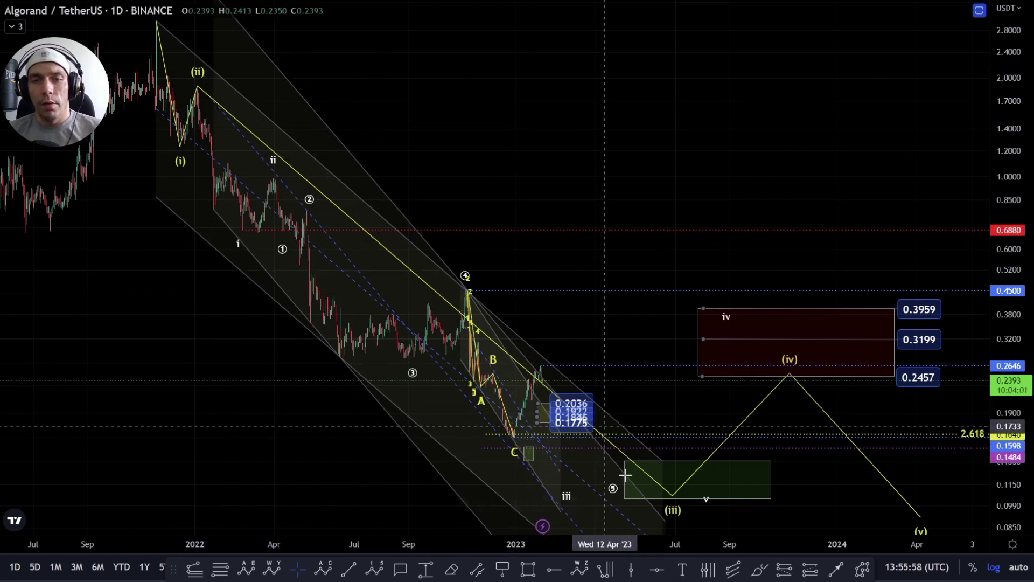
# Stretch the price scale, shift the iii label right, and nudge circled 5 lower
pyautogui.moveTo(647, 338); pyautogui.dragTo(568, 289)
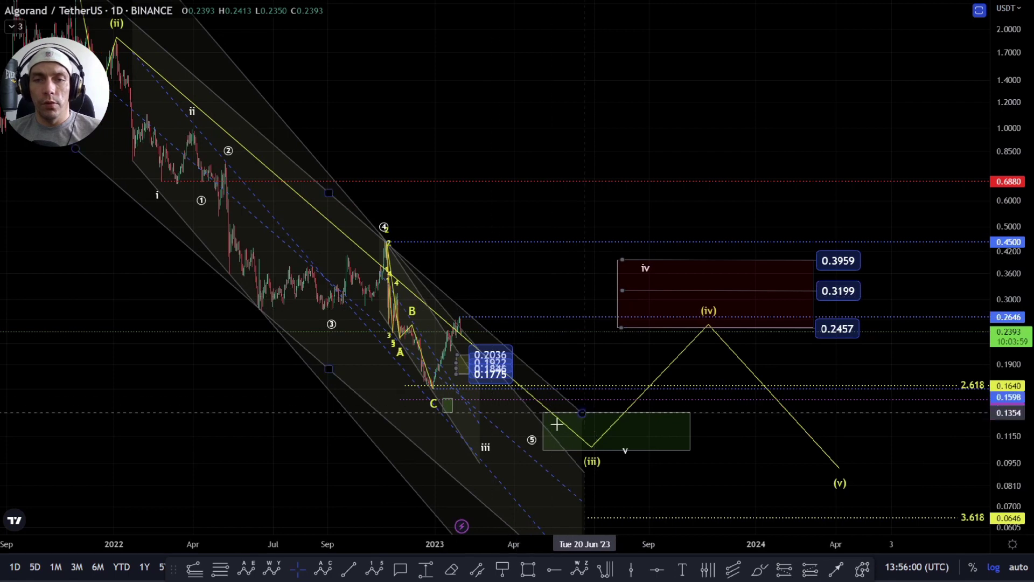
pyautogui.scroll(8, 450, 448)
pyautogui.moveTo(1008, 447); pyautogui.dragTo(1008, 294)
pyautogui.moveTo(693, 398); pyautogui.dragTo(572, 224)
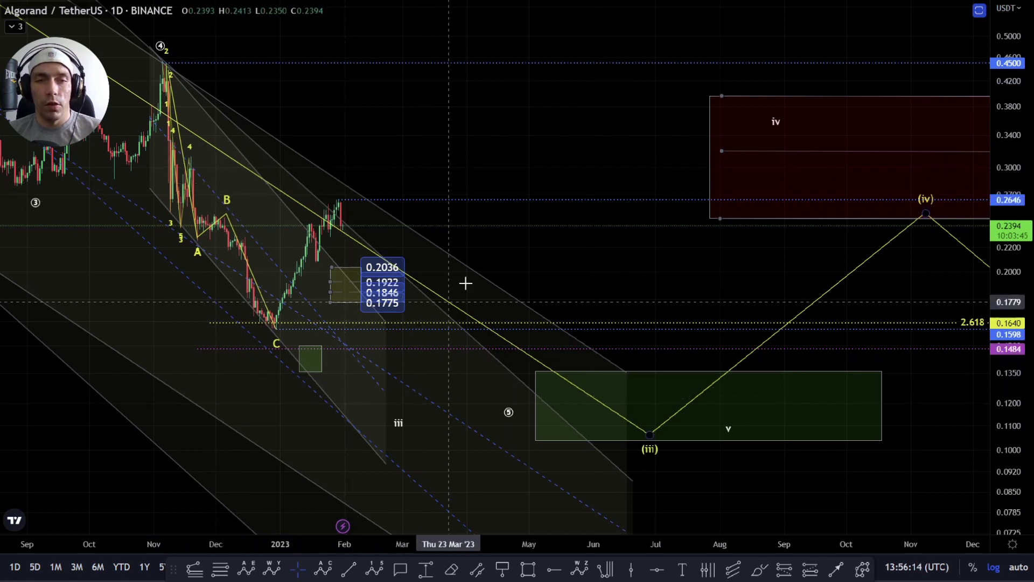
pyautogui.scroll(-4, 403, 414)
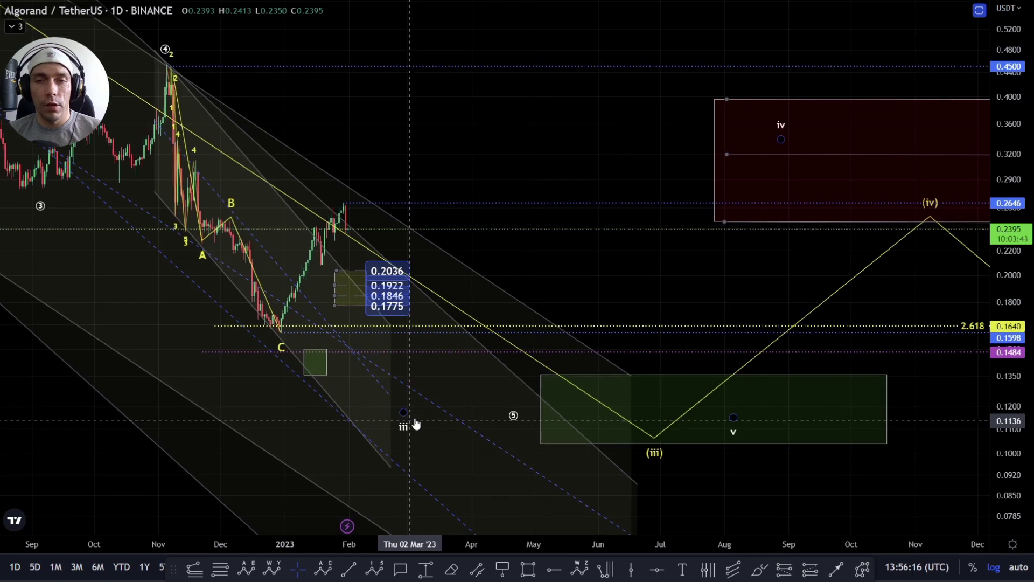
pyautogui.moveTo(407, 413); pyautogui.dragTo(430, 419)
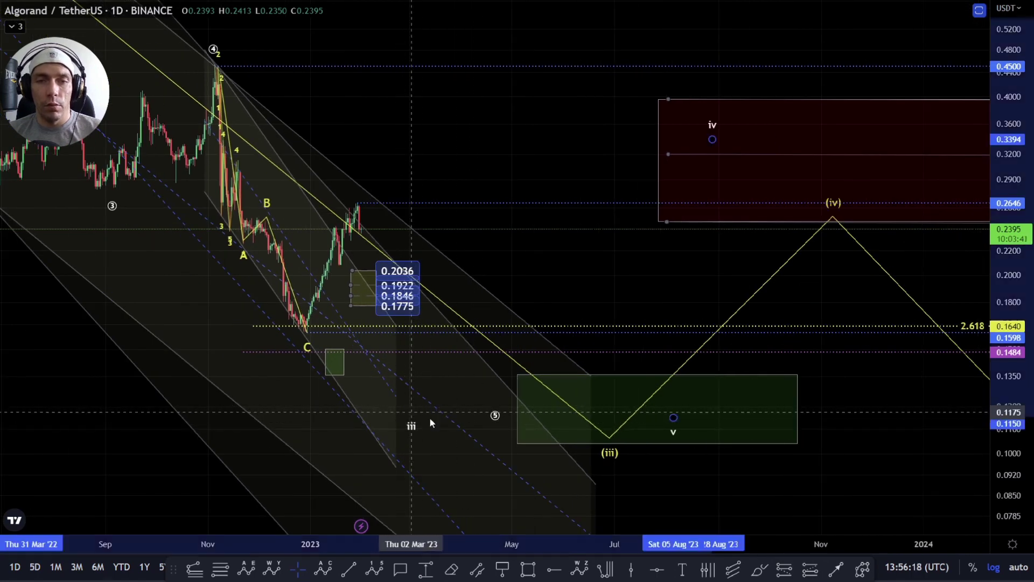
pyautogui.click(417, 426)
pyautogui.moveTo(493, 411); pyautogui.dragTo(496, 426)
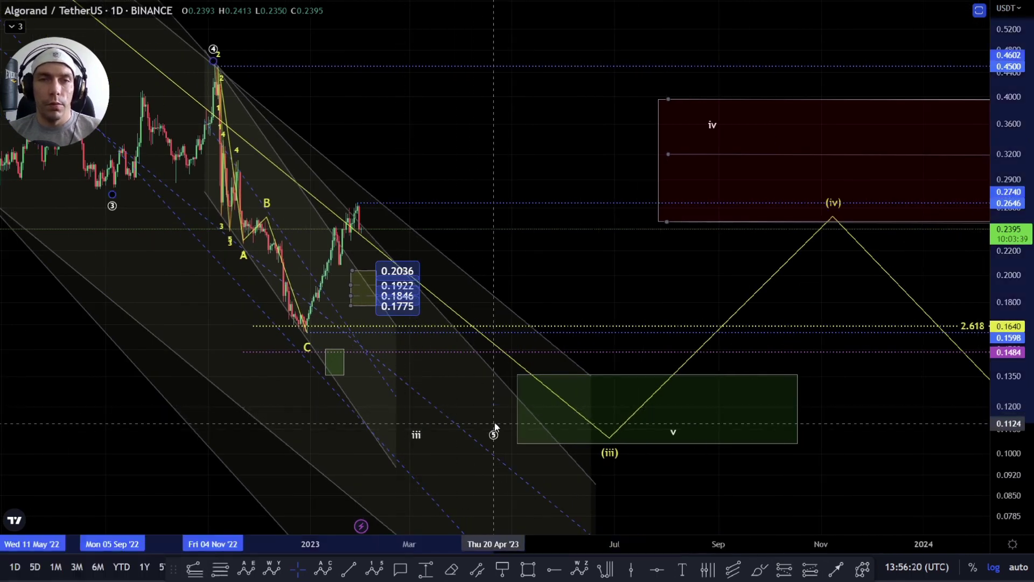
pyautogui.scroll(-2, 495, 426)
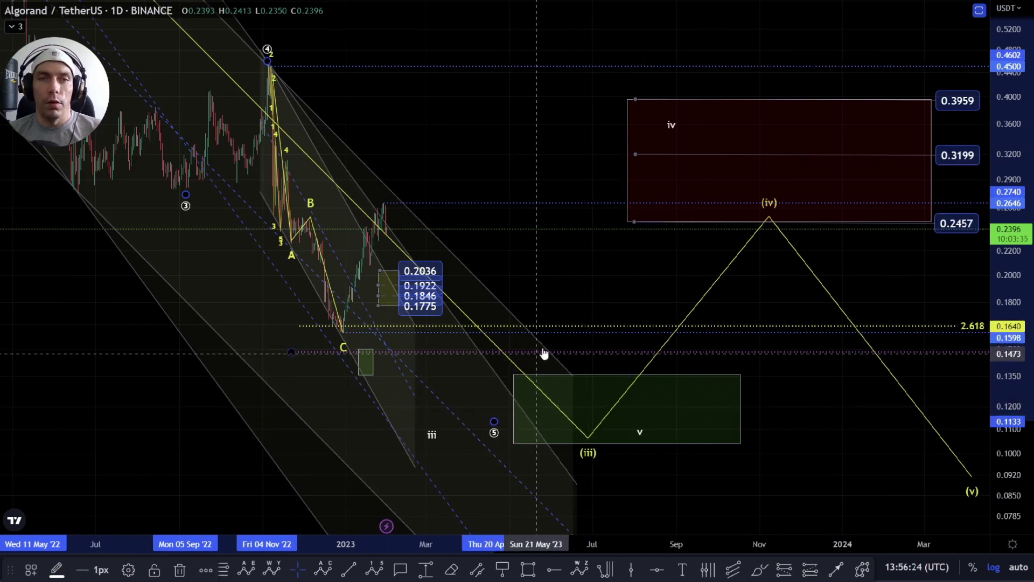
pyautogui.click(515, 395)
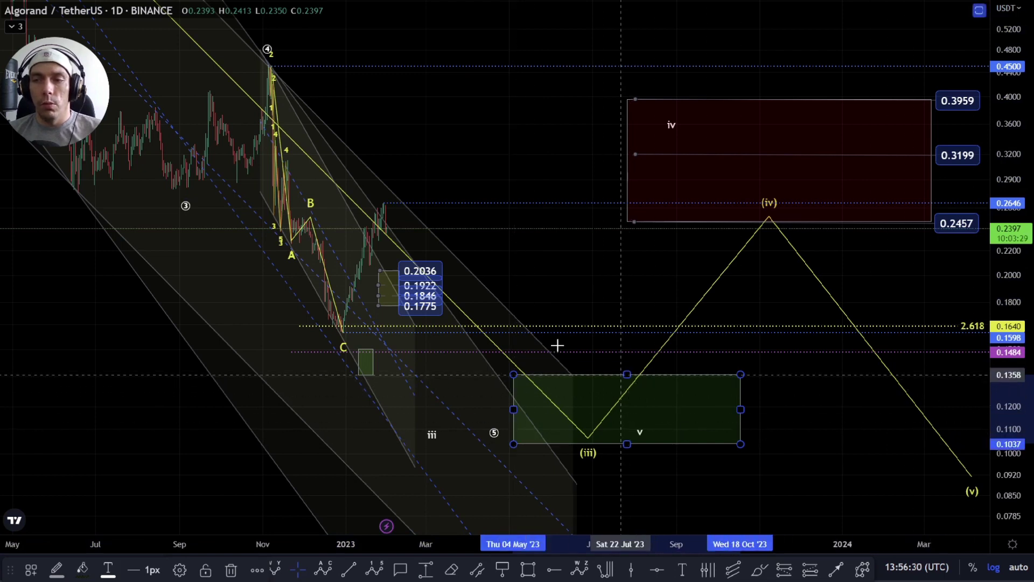
# Drag the iii and circled 5 labels back up beside the C low near 0.164
pyautogui.moveTo(549, 289); pyautogui.dragTo(587, 340)
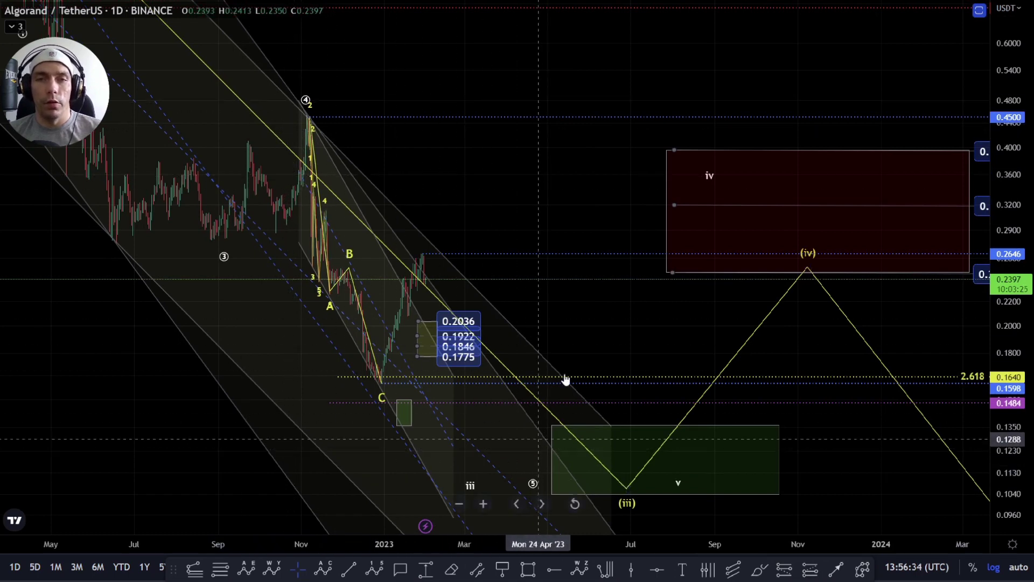
pyautogui.moveTo(471, 211); pyautogui.dragTo(502, 247)
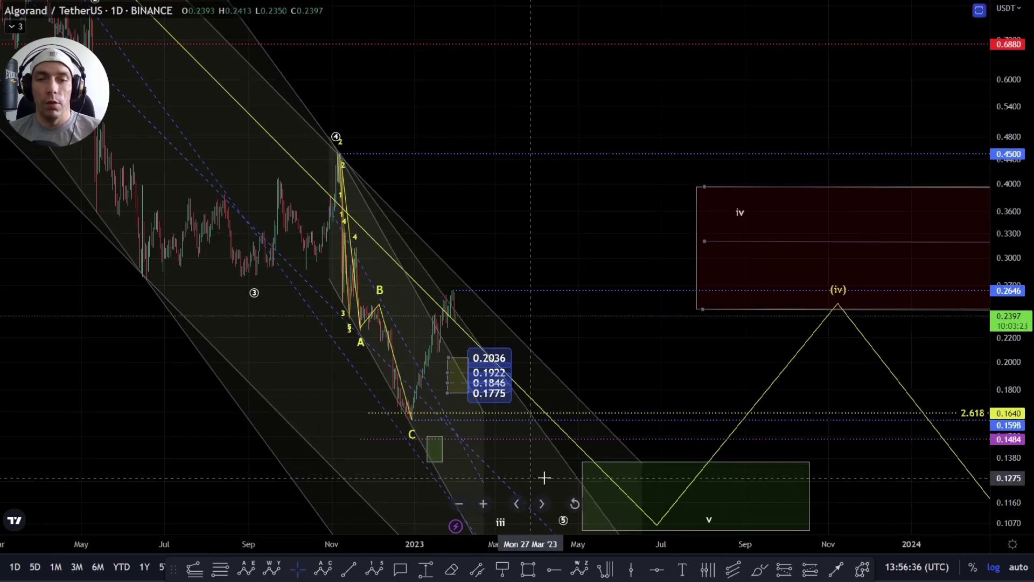
pyautogui.moveTo(849, 261); pyautogui.dragTo(693, 138)
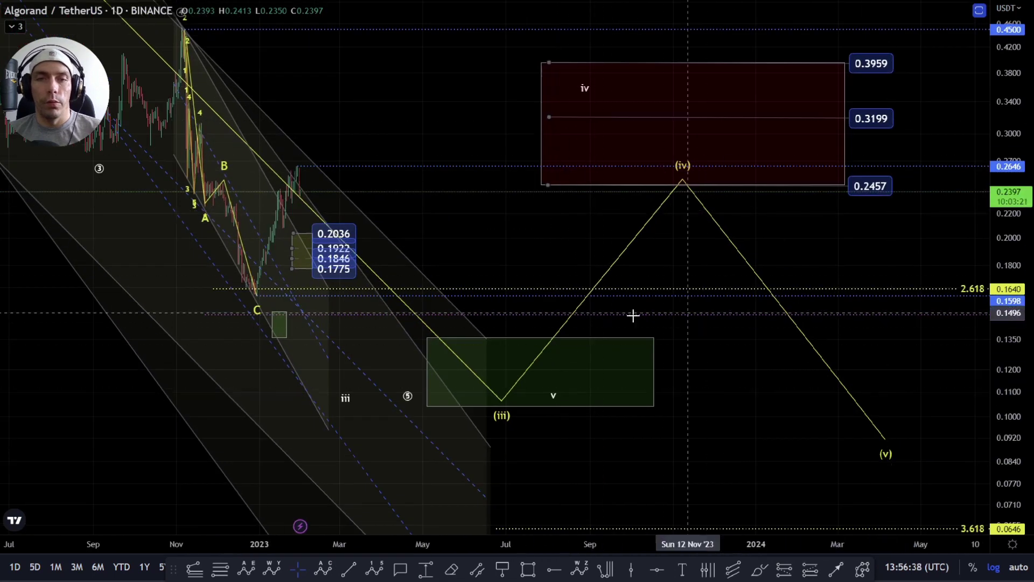
pyautogui.moveTo(461, 289); pyautogui.dragTo(469, 299)
pyautogui.moveTo(418, 323); pyautogui.dragTo(436, 366)
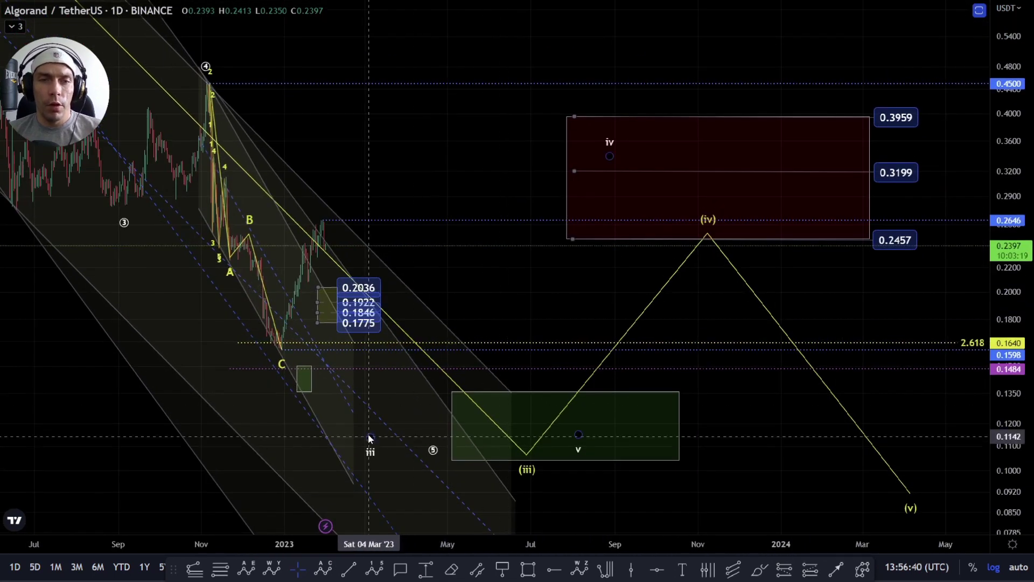
pyautogui.moveTo(369, 437); pyautogui.dragTo(268, 351)
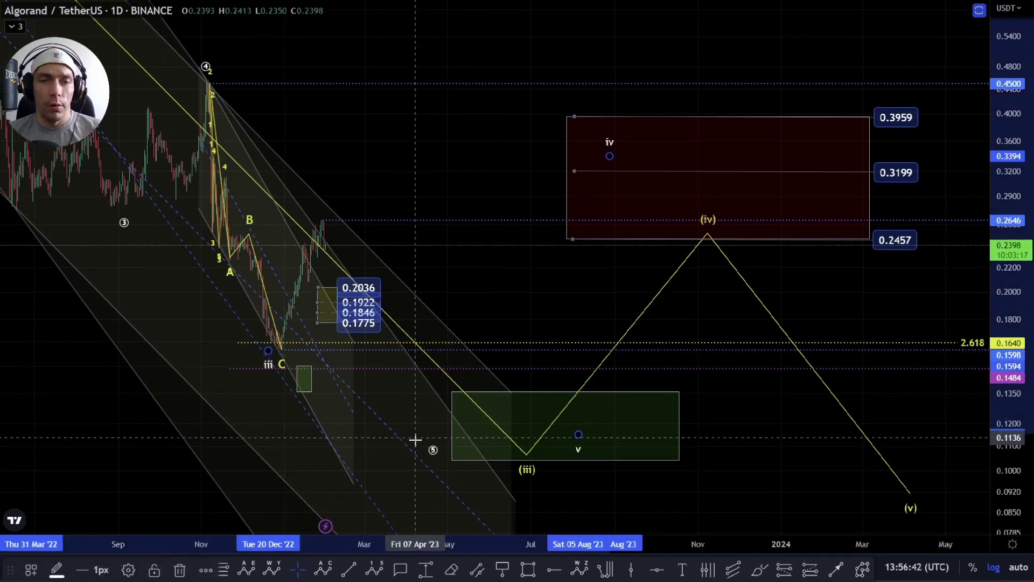
pyautogui.moveTo(433, 438); pyautogui.dragTo(253, 347)
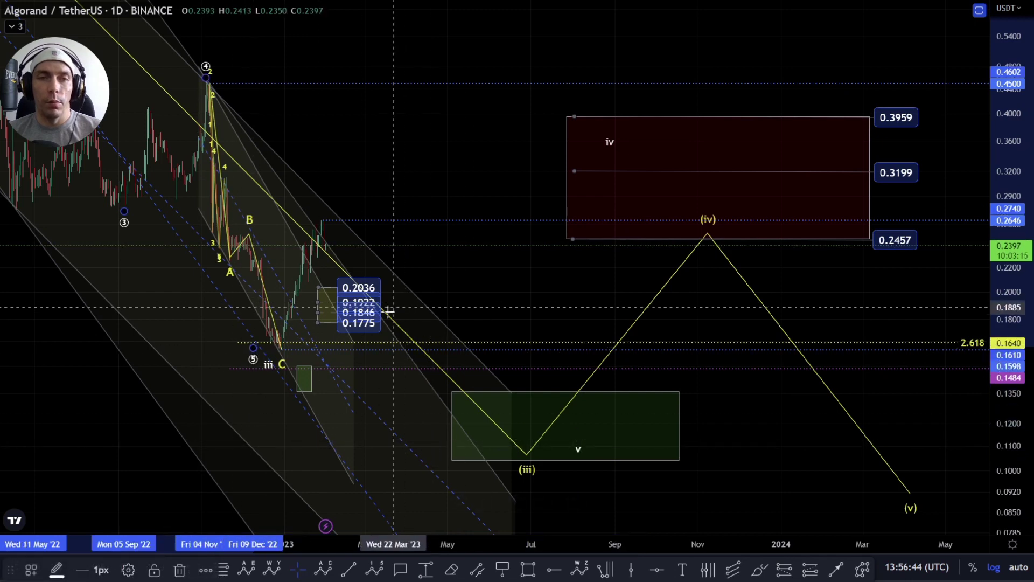
pyautogui.scroll(3, 342, 335)
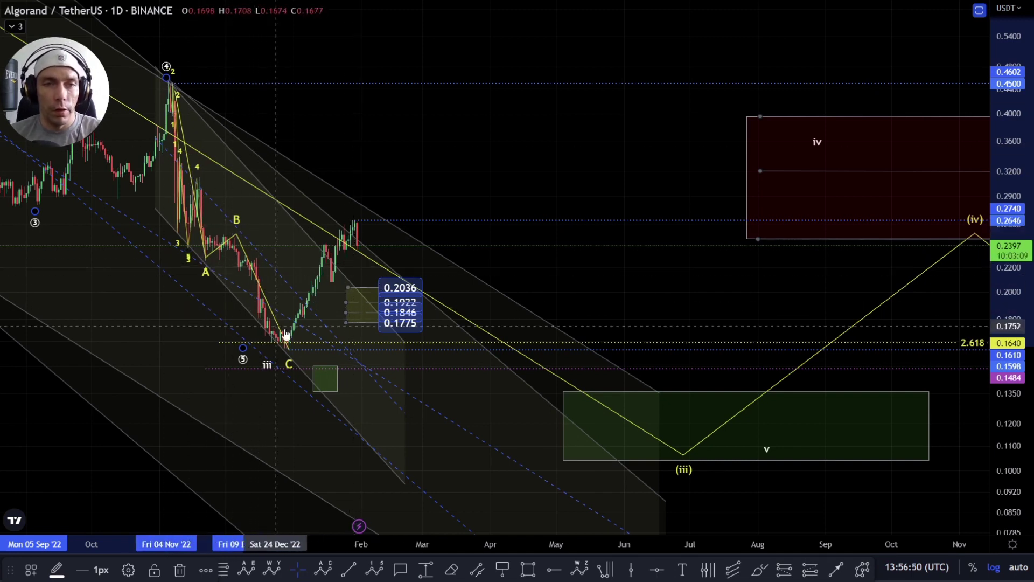
pyautogui.click(185, 149)
pyautogui.scroll(-2, 249, 231)
pyautogui.moveTo(489, 157); pyautogui.dragTo(496, 175)
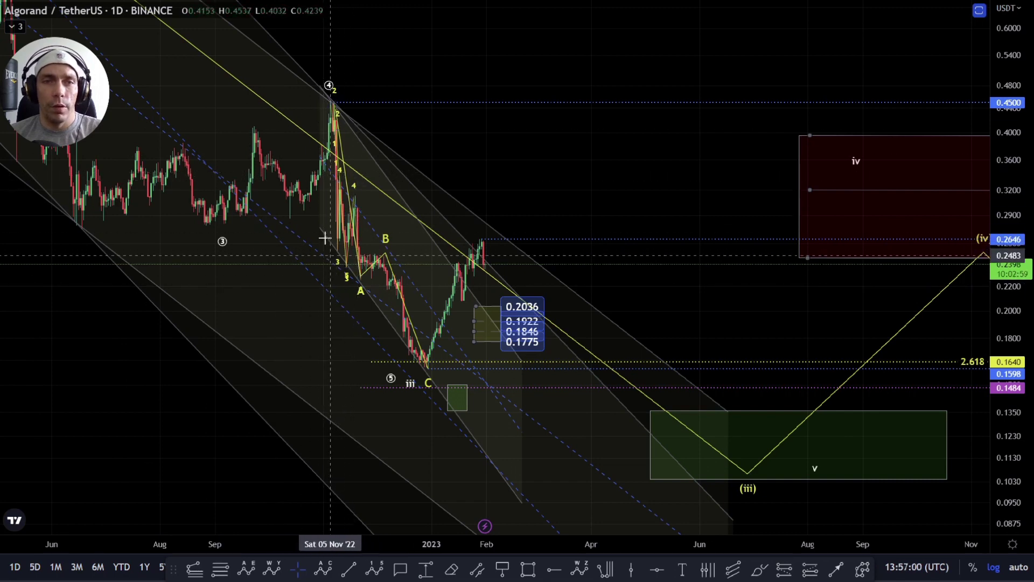
pyautogui.scroll(8, 529, 219)
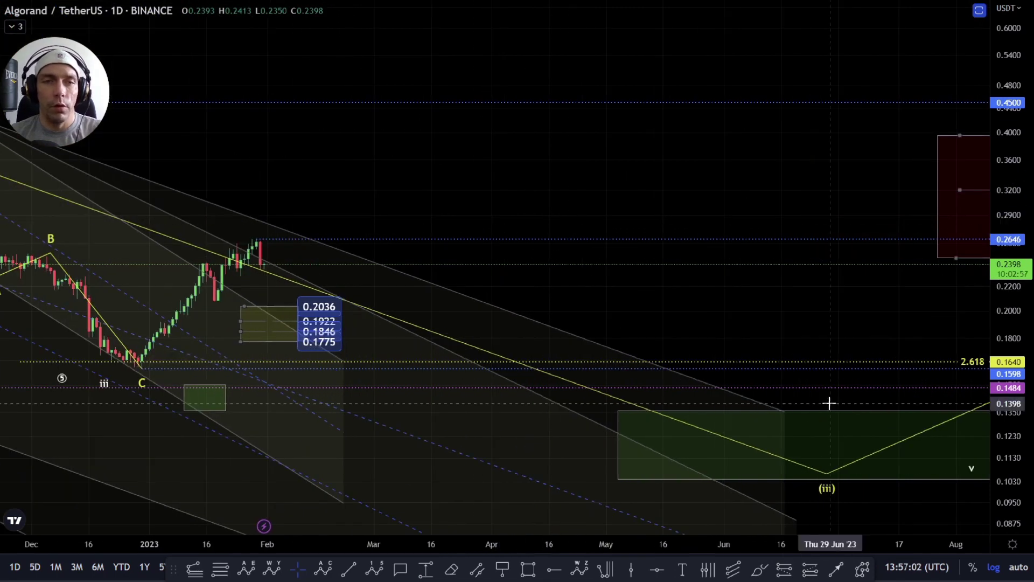
pyautogui.moveTo(1026, 496); pyautogui.dragTo(1027, 385)
pyautogui.moveTo(735, 326); pyautogui.dragTo(764, 284)
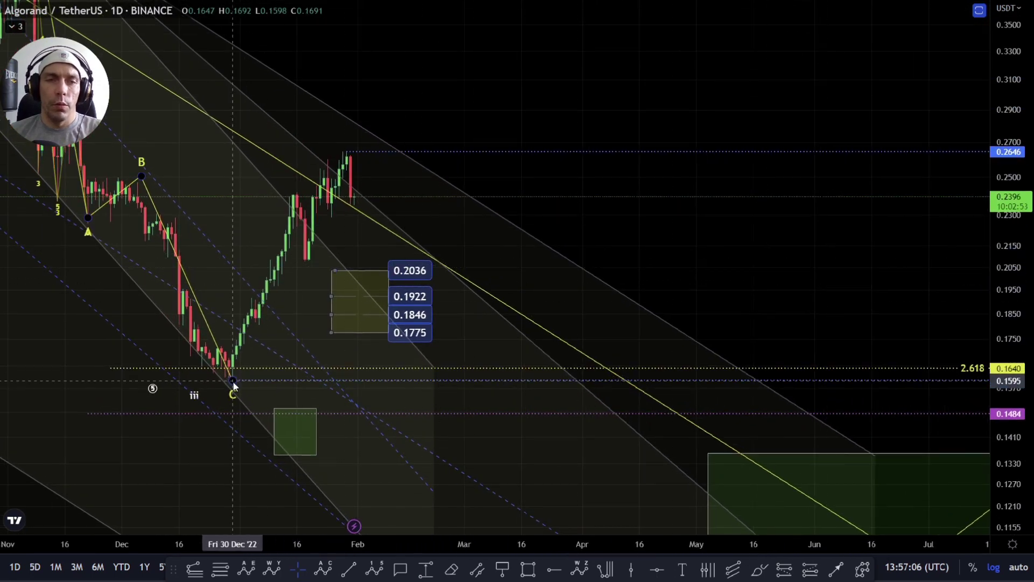
pyautogui.scroll(-5, 815, 257)
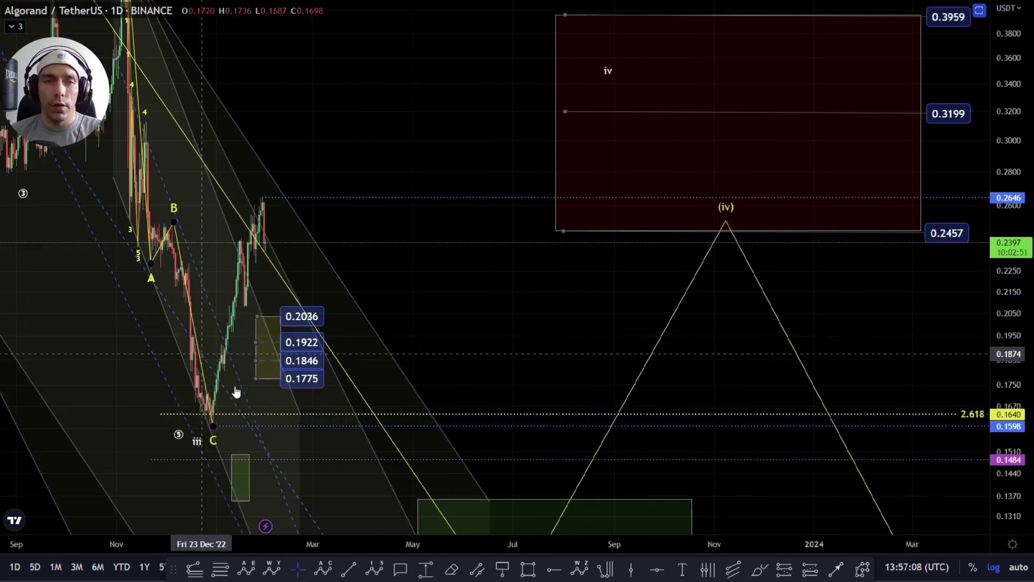
pyautogui.moveTo(1030, 119); pyautogui.dragTo(1030, 242)
pyautogui.moveTo(604, 327); pyautogui.dragTo(578, 335)
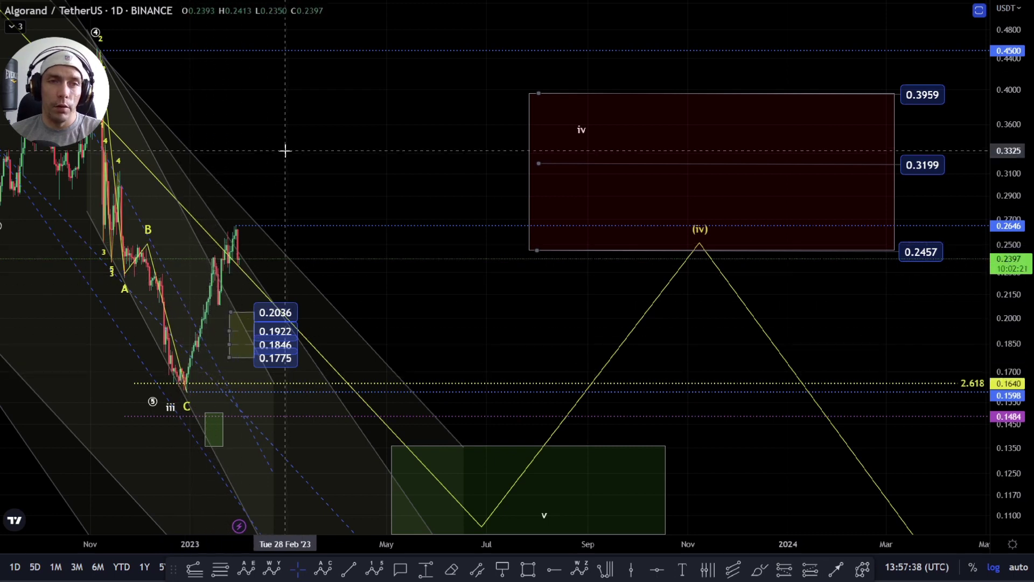
# Draw a Fib extension from the C low and mid-January high to 0.2080, reaching 0.4066
pyautogui.click(197, 572)
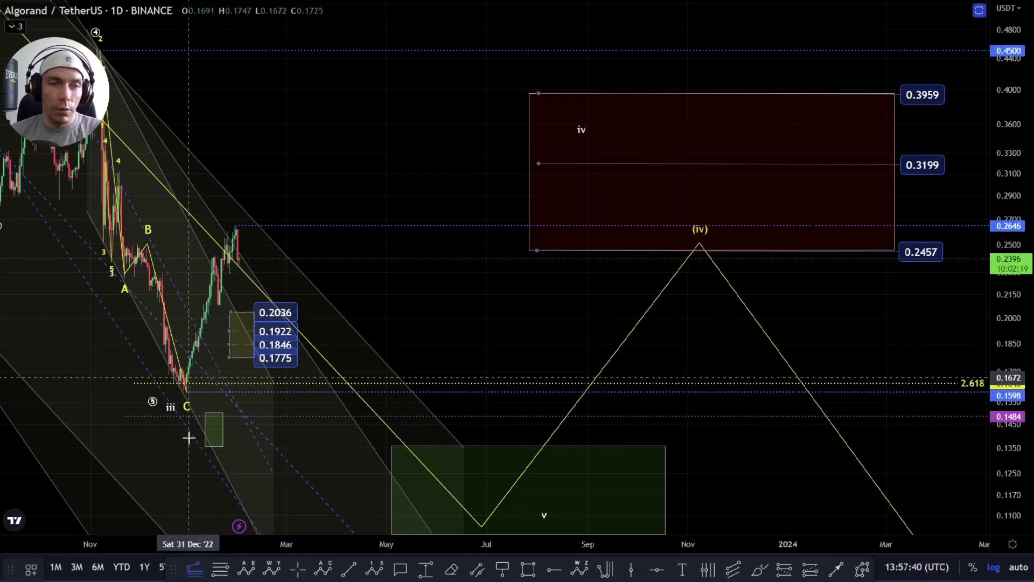
pyautogui.click(186, 391)
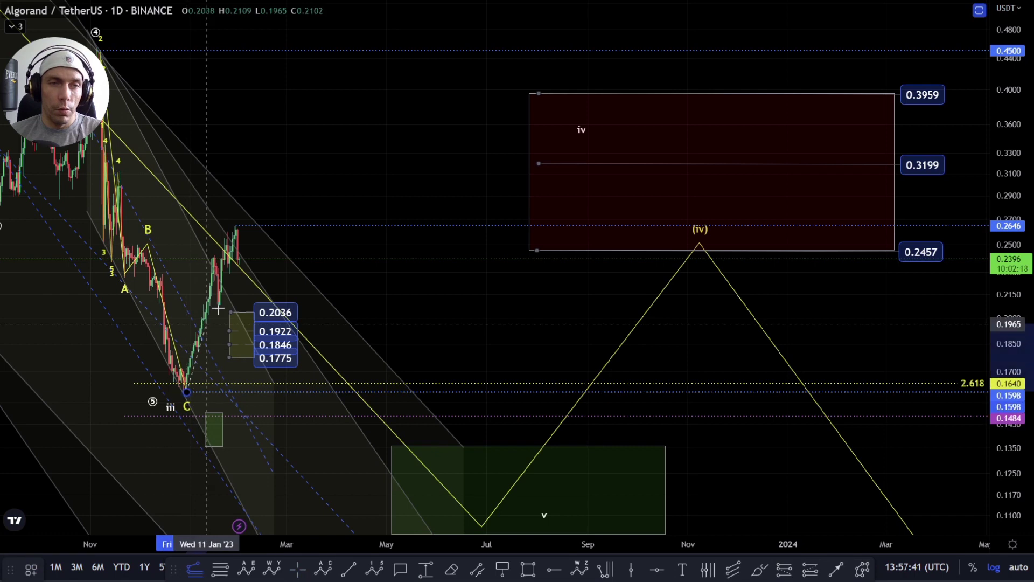
pyautogui.click(215, 254)
pyautogui.click(277, 305)
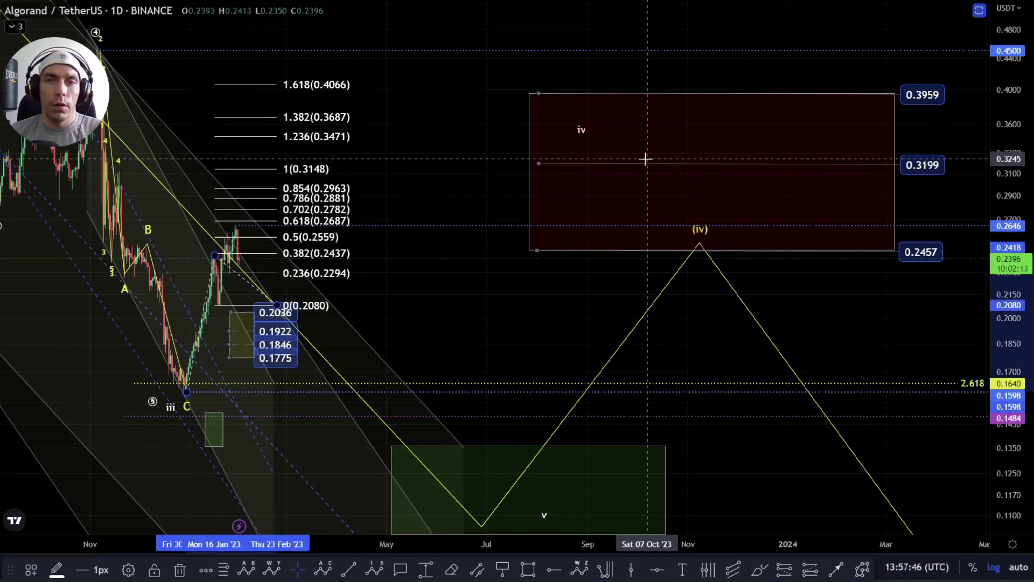
pyautogui.scroll(-3, 318, 199)
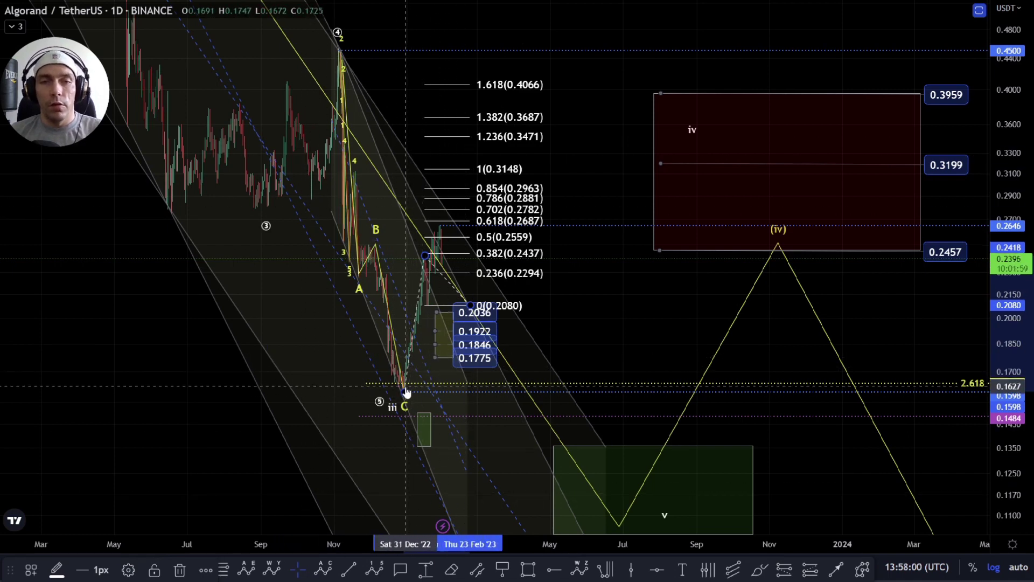
pyautogui.scroll(5, 431, 306)
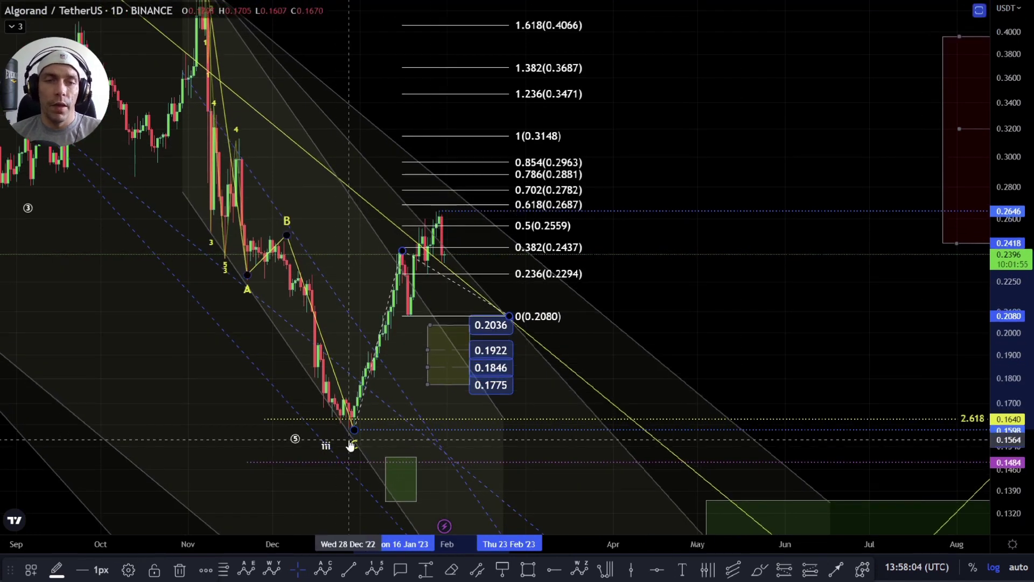
# Draw a yellow wave path from the C low via 0.2437 and 0.2080 up to about 0.39, then 0.345
pyautogui.click(863, 570)
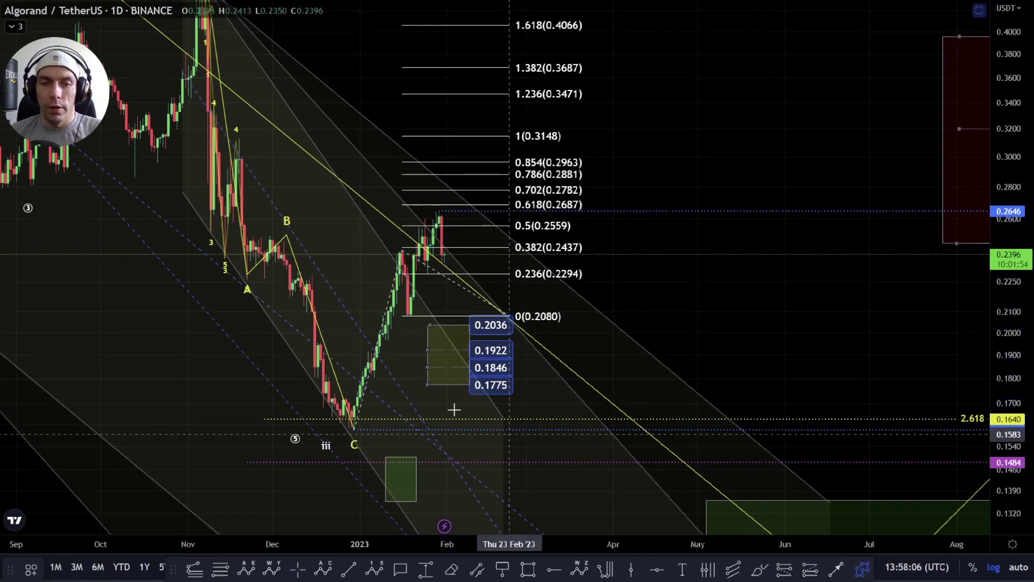
pyautogui.click(357, 430)
pyautogui.click(368, 346)
pyautogui.click(386, 385)
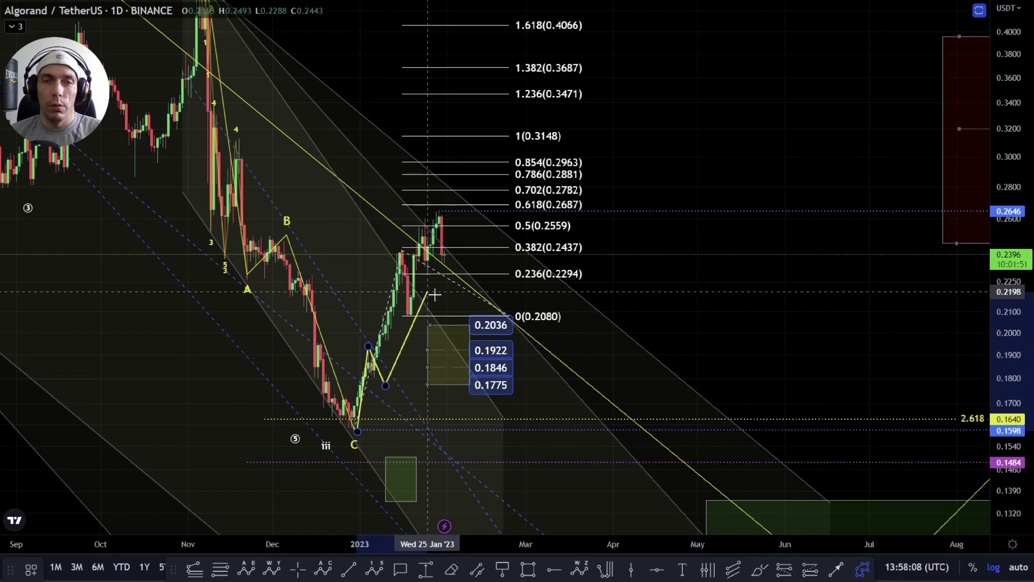
pyautogui.click(391, 248)
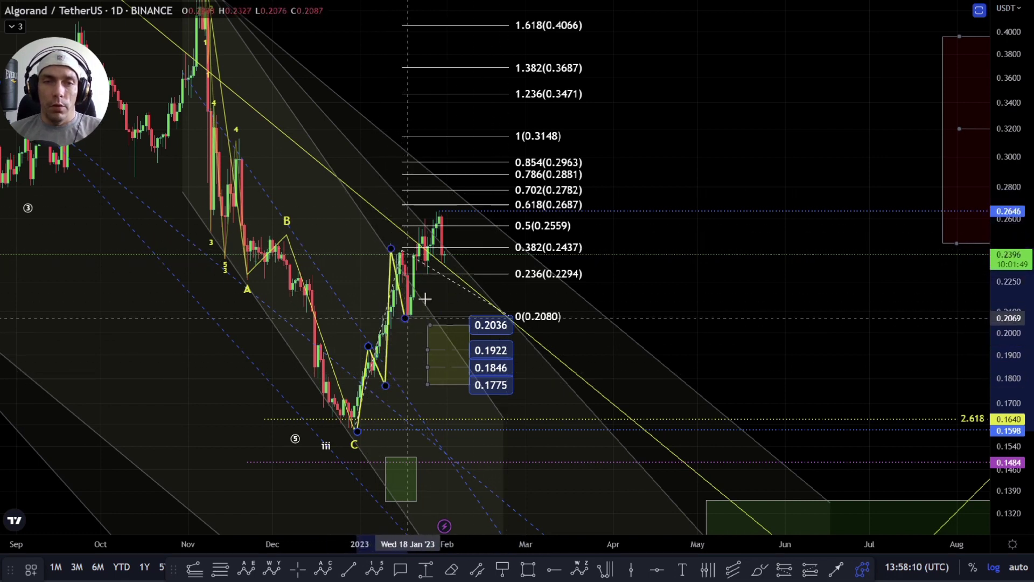
pyautogui.click(405, 317)
pyautogui.click(421, 217)
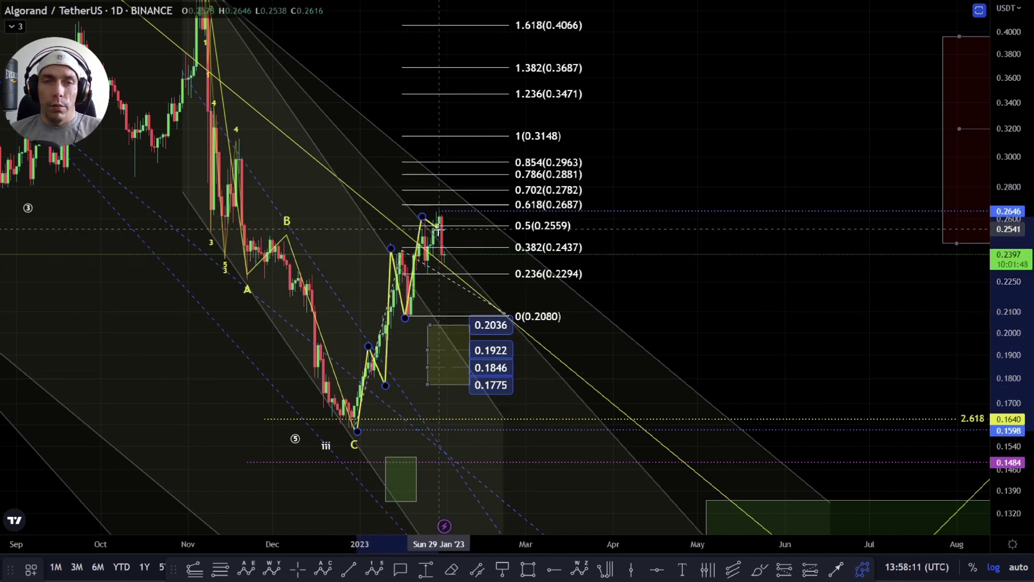
pyautogui.click(466, 359)
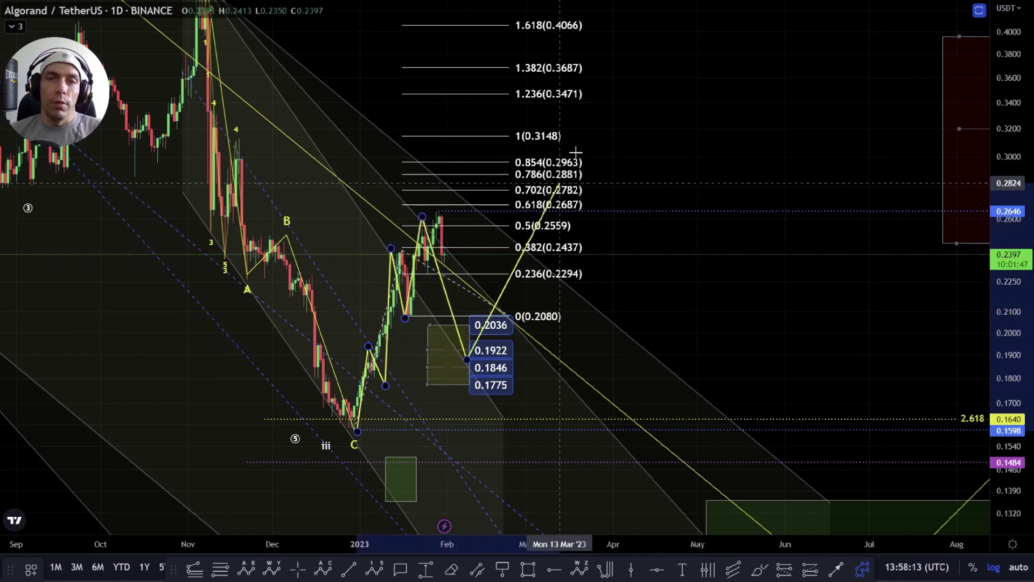
pyautogui.click(511, 247)
pyautogui.click(571, 321)
pyautogui.click(655, 42)
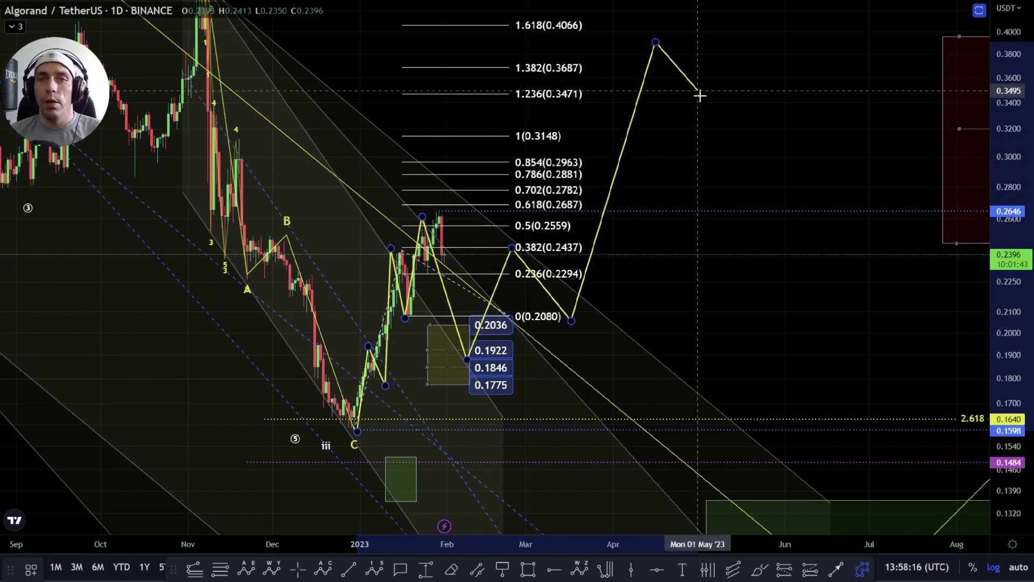
pyautogui.click(704, 99)
pyautogui.press('Escape')
pyautogui.moveTo(746, 10); pyautogui.dragTo(635, 86)
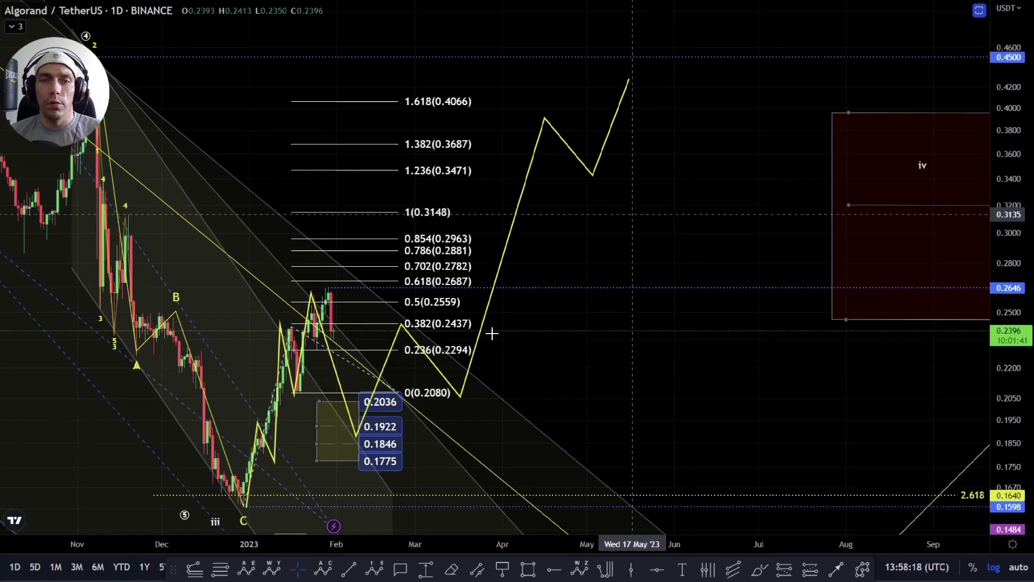
# Add a trend-based Fib extension from the C low and recent high to 0.1879, 1.618 at 0.4140
pyautogui.moveTo(600, 395); pyautogui.dragTo(615, 330)
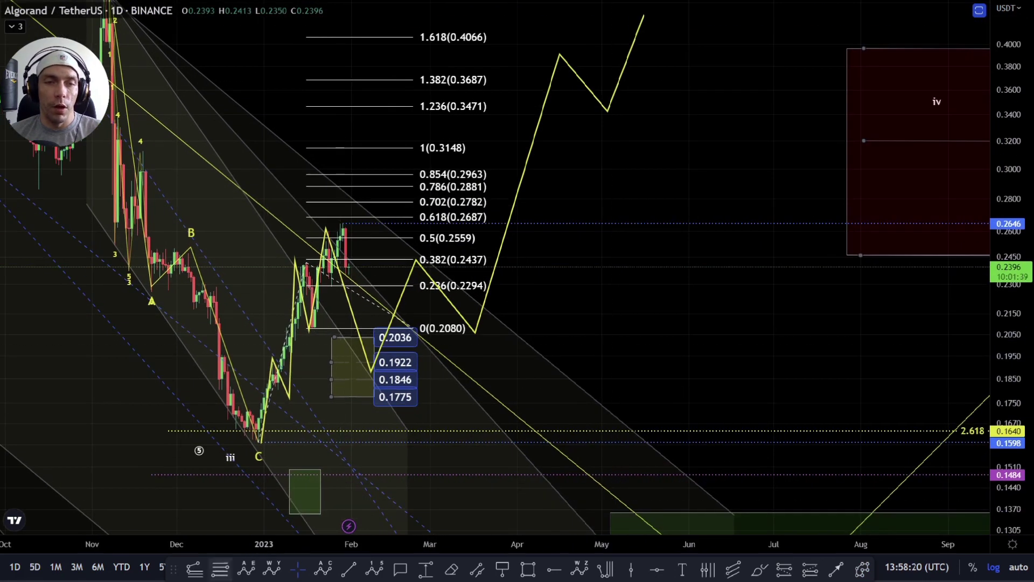
pyautogui.click(256, 439)
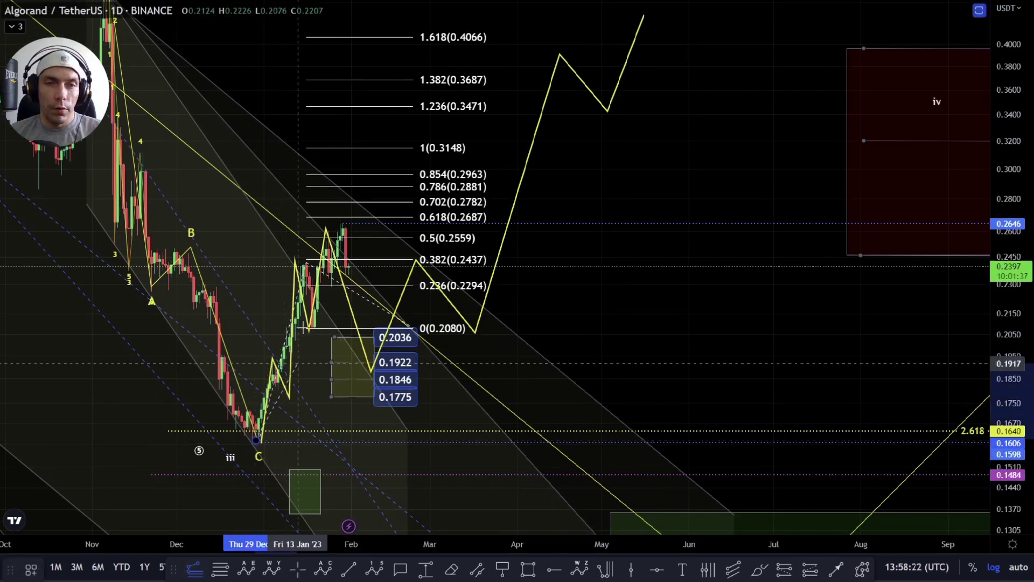
pyautogui.click(331, 237)
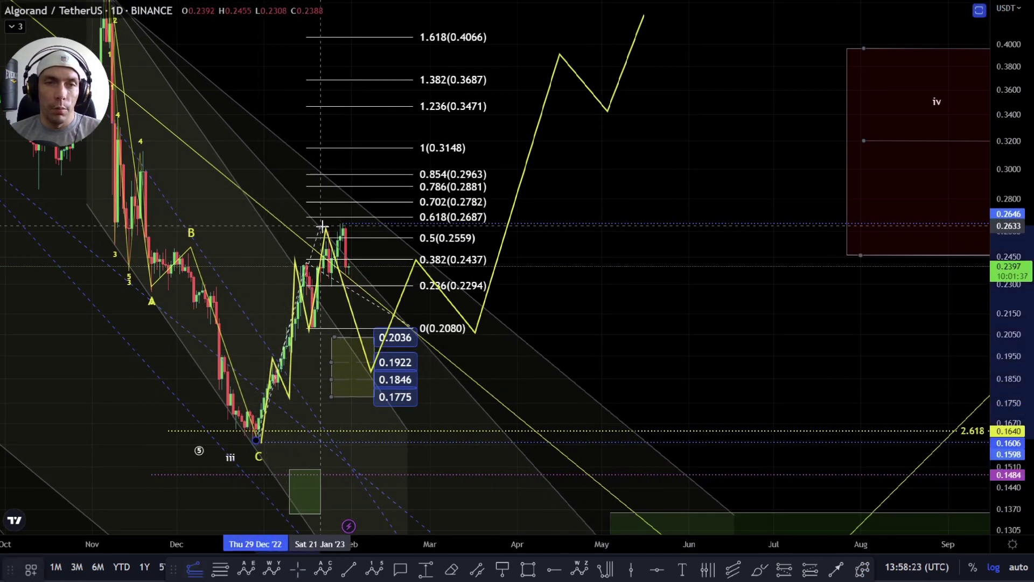
pyautogui.click(528, 372)
pyautogui.moveTo(756, 249); pyautogui.dragTo(754, 301)
pyautogui.moveTo(686, 244); pyautogui.dragTo(690, 270)
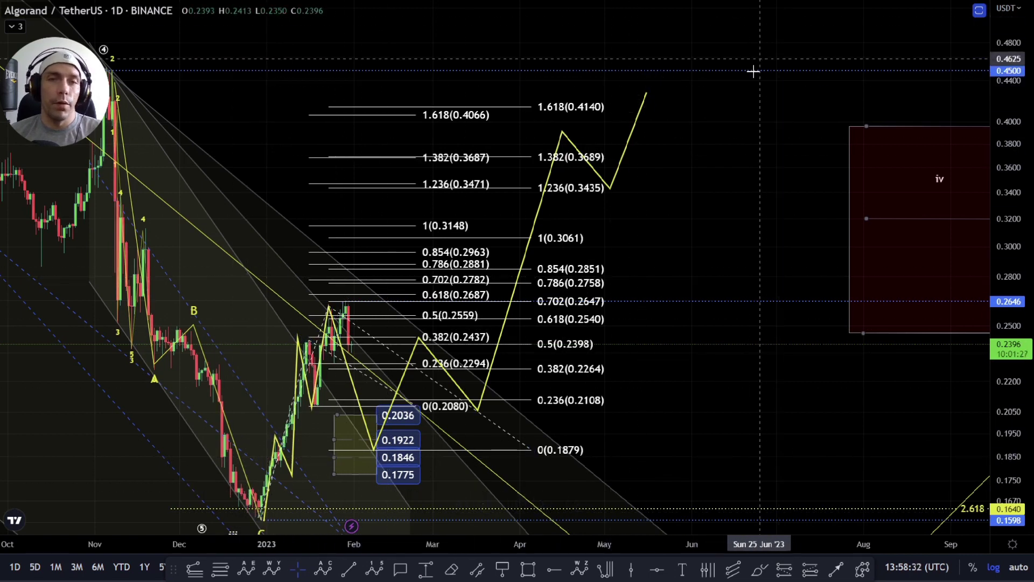
pyautogui.scroll(-4, 762, 226)
pyautogui.moveTo(872, 227); pyautogui.dragTo(636, 176)
pyautogui.moveTo(716, 173); pyautogui.dragTo(670, 239)
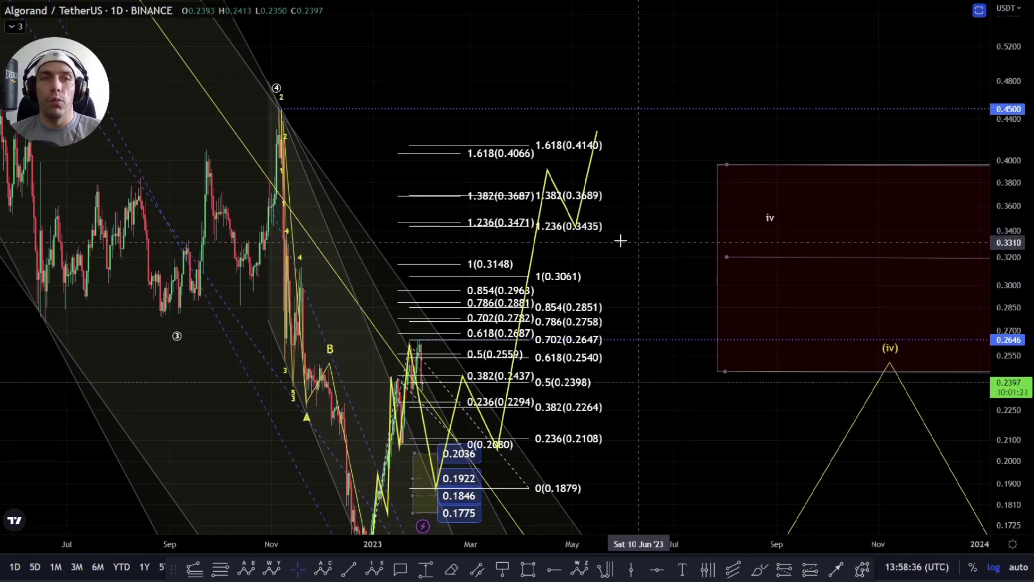
pyautogui.moveTo(660, 433); pyautogui.dragTo(624, 402)
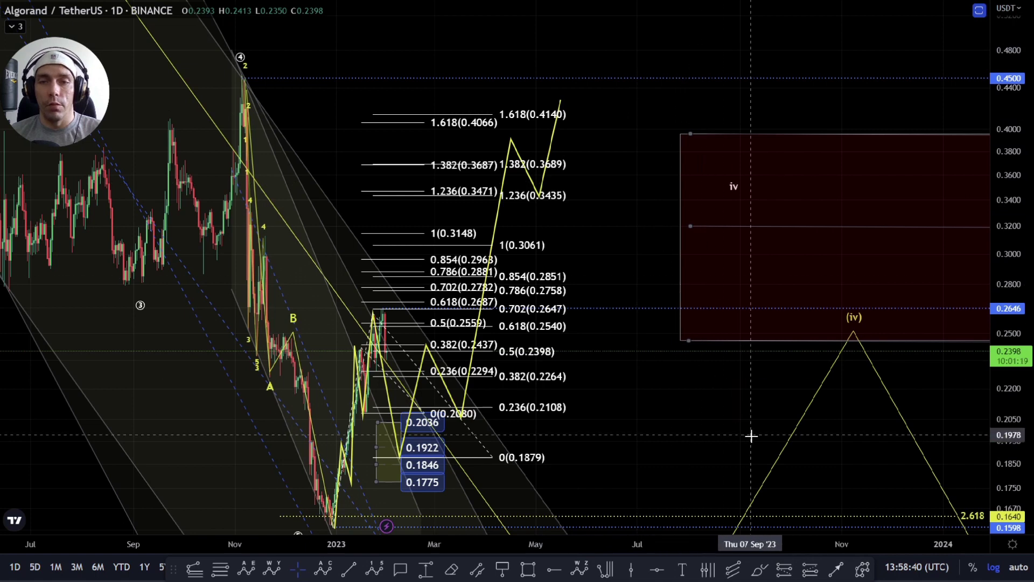
pyautogui.moveTo(581, 416); pyautogui.dragTo(578, 390)
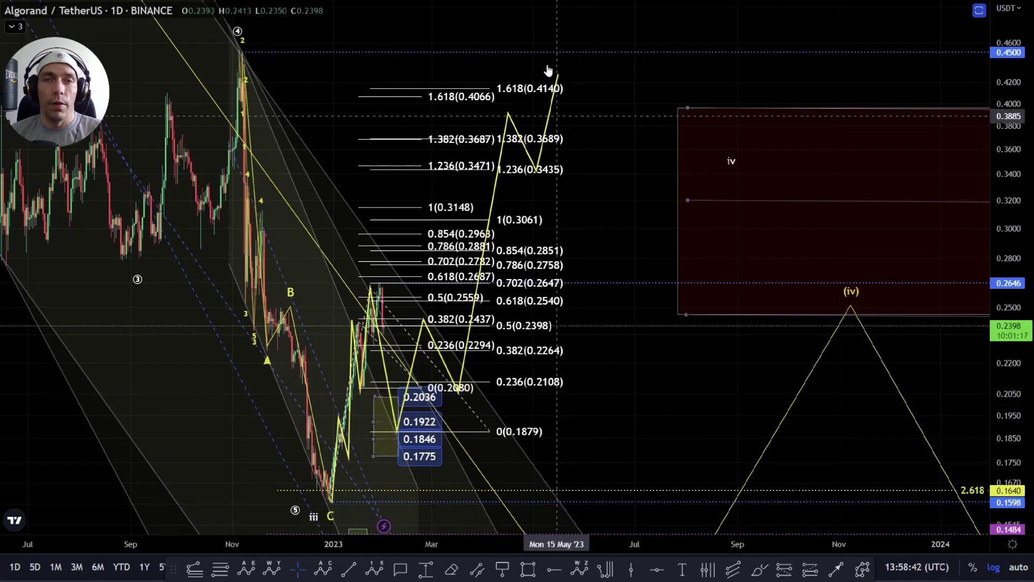
pyautogui.scroll(-2, 242, 291)
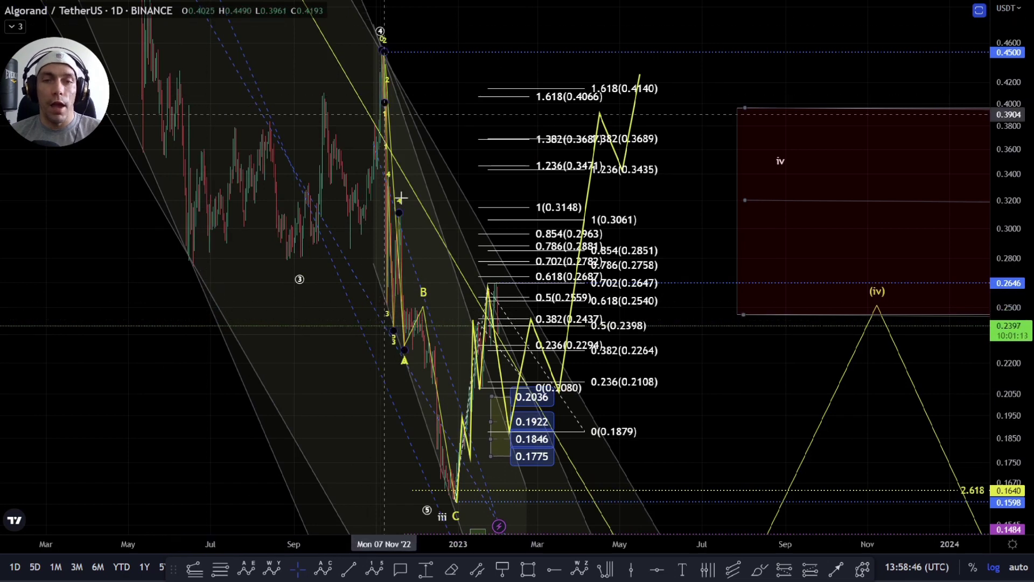
pyautogui.click(457, 501)
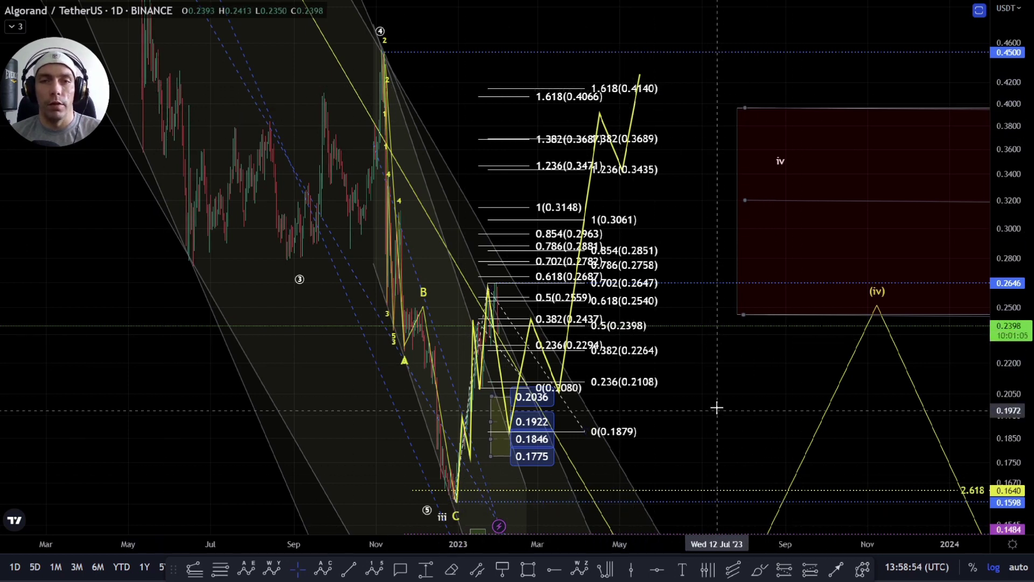
pyautogui.moveTo(645, 394); pyautogui.dragTo(615, 402)
pyautogui.scroll(5, 586, 364)
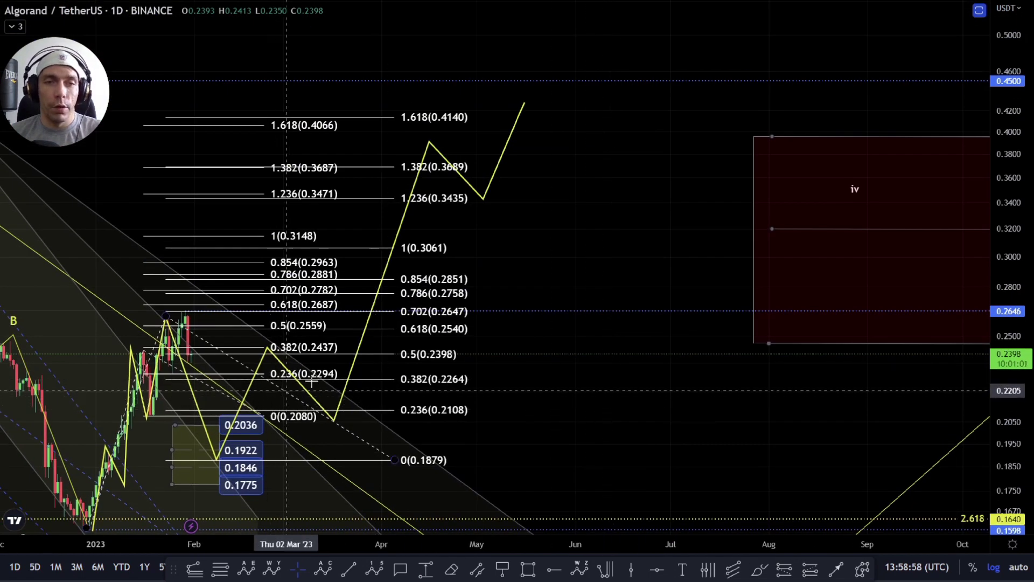
# Delete both Fibonacci drawings from the chart
pyautogui.scroll(3, 323, 393)
pyautogui.moveTo(1020, 509); pyautogui.dragTo(1030, 427)
pyautogui.moveTo(577, 437); pyautogui.dragTo(760, 360)
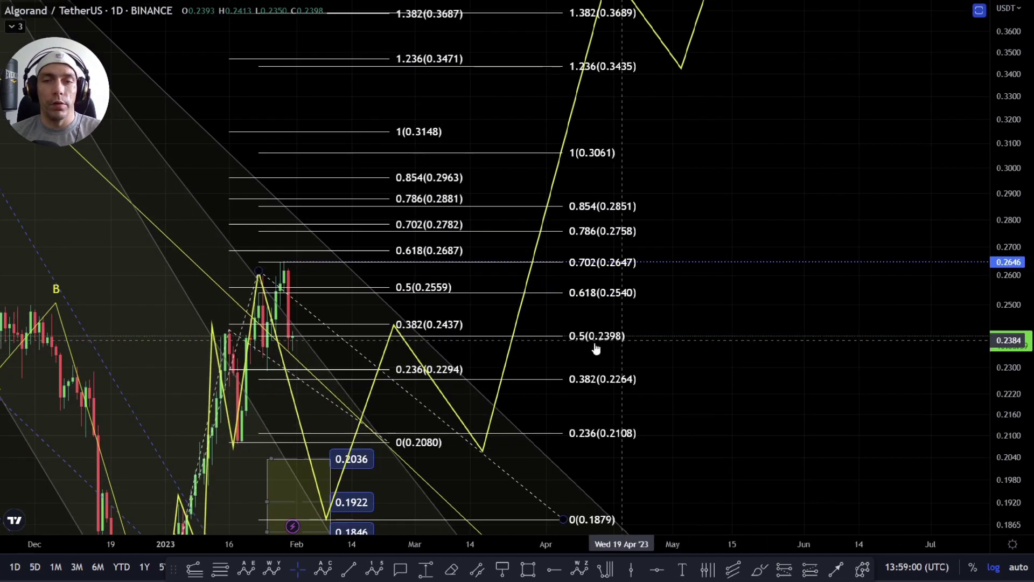
pyautogui.click(561, 379)
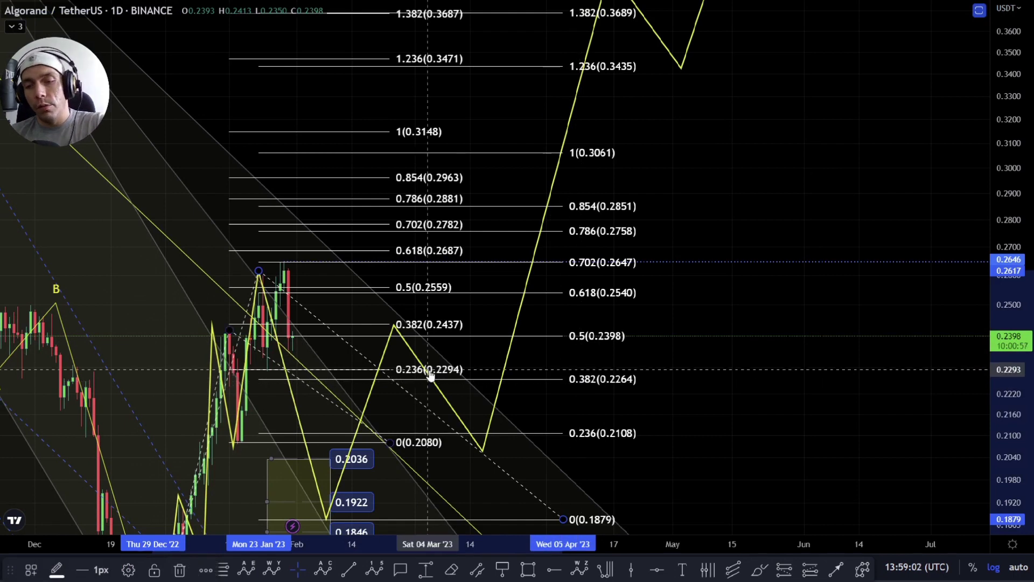
pyautogui.press('Delete')
pyautogui.click(451, 370)
pyautogui.press('Delete')
# Delete the yellow zigzag bullish projection
pyautogui.scroll(5, 317, 410)
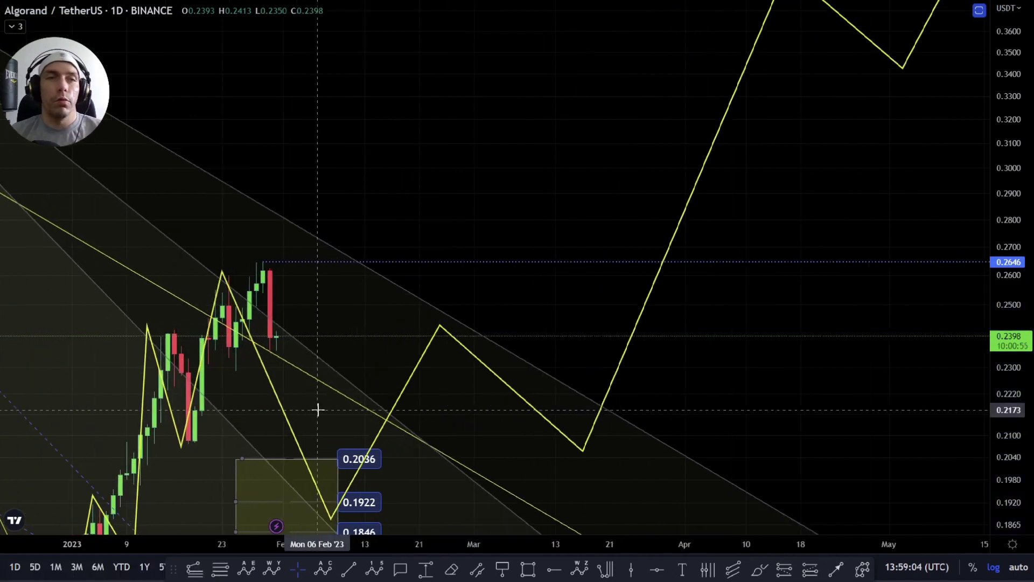
pyautogui.moveTo(318, 409); pyautogui.dragTo(381, 268)
pyautogui.click(447, 296)
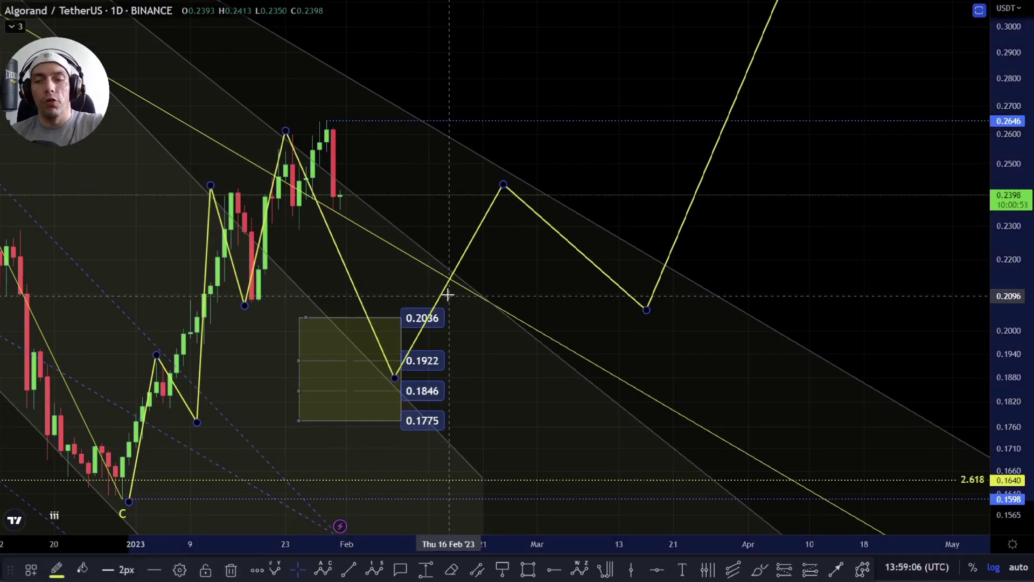
pyautogui.press('Delete')
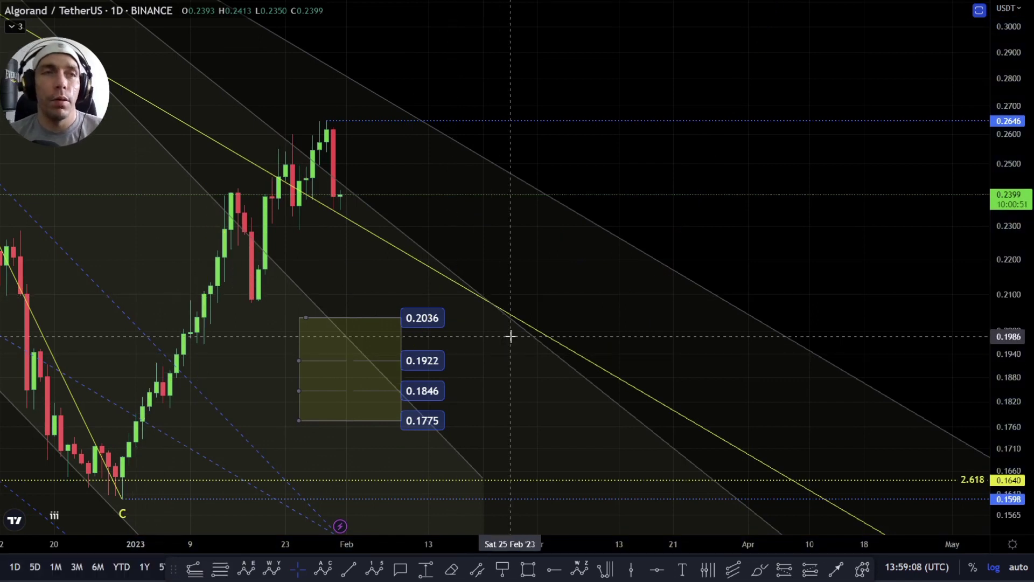
pyautogui.scroll(-2, 526, 333)
# Hide the MOST BEARISH drawing group in the Object Tree and close the panel
pyautogui.rightClick(619, 215)
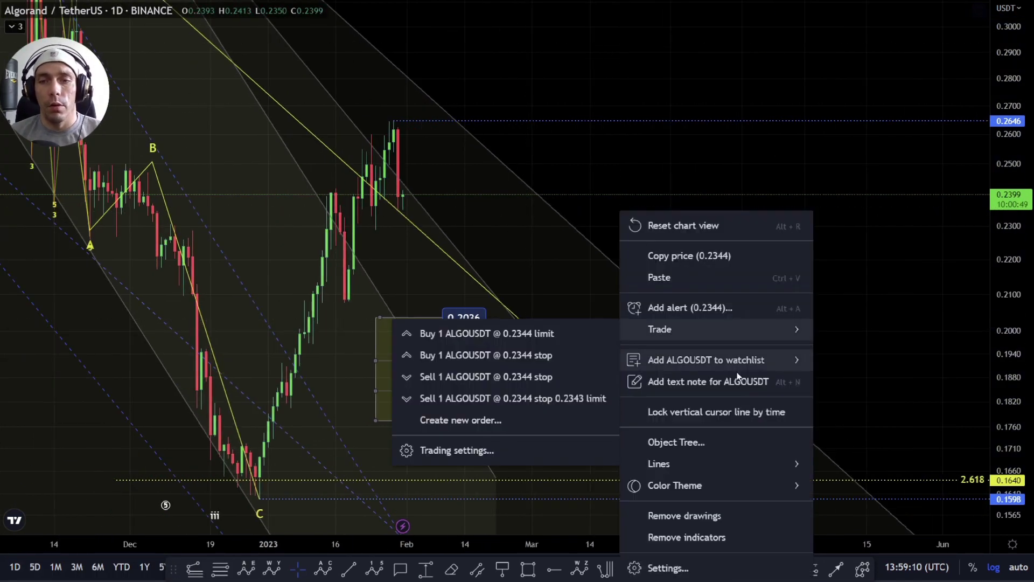
pyautogui.click(722, 441)
pyautogui.scroll(-6, 577, 341)
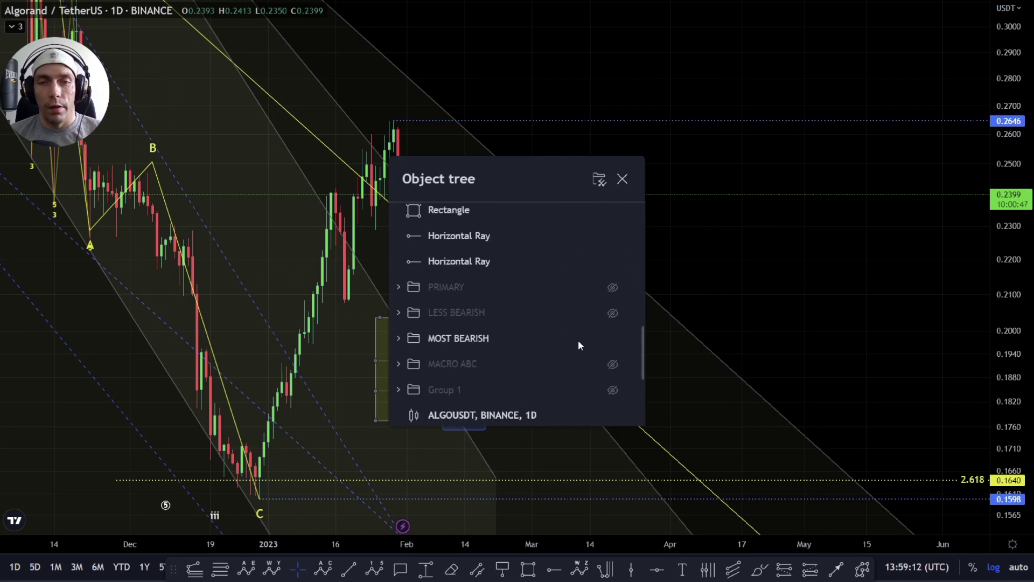
pyautogui.scroll(4, 577, 340)
pyautogui.scroll(-2, 605, 367)
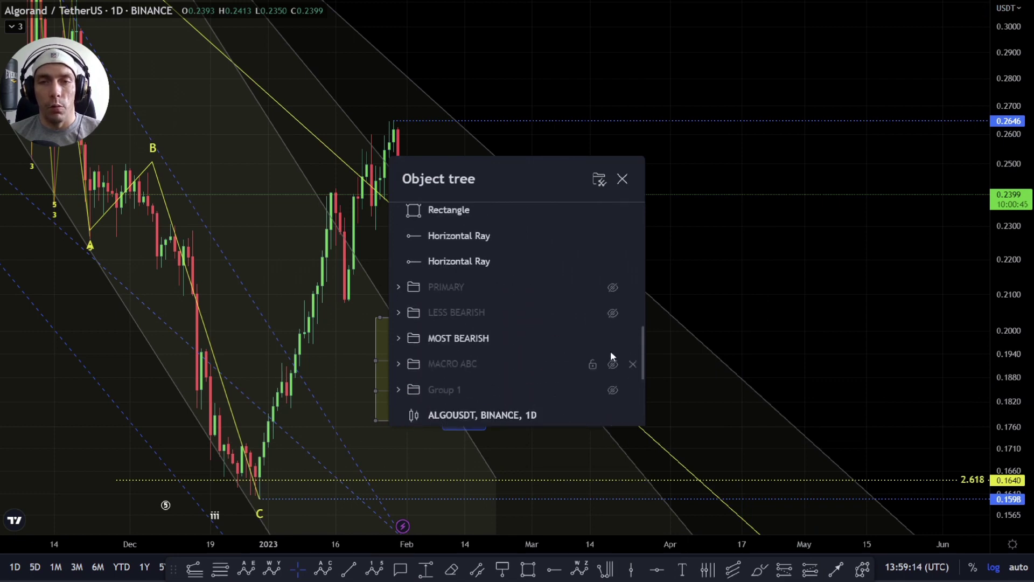
pyautogui.click(613, 339)
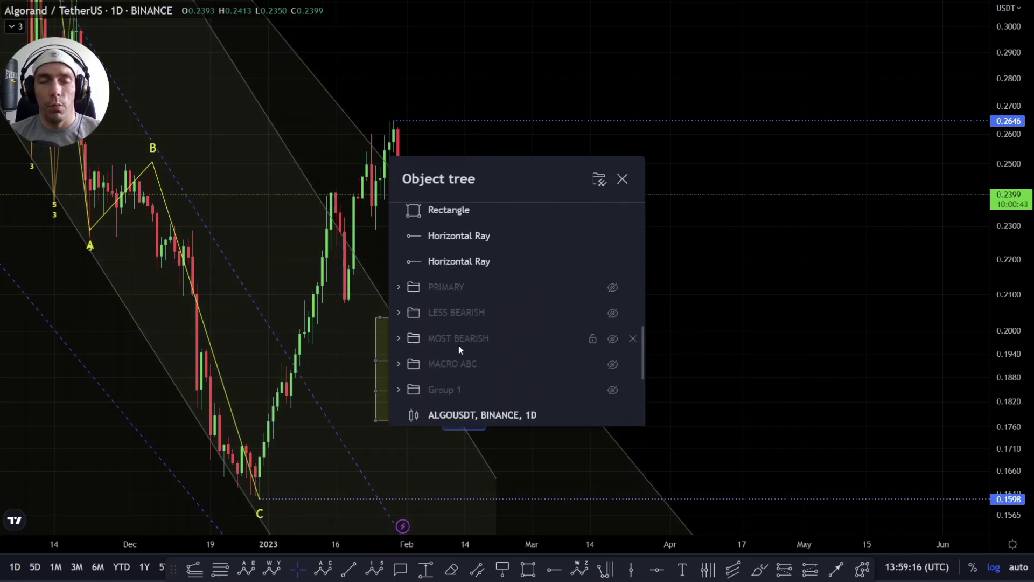
pyautogui.scroll(3, 334, 330)
pyautogui.click(785, 300)
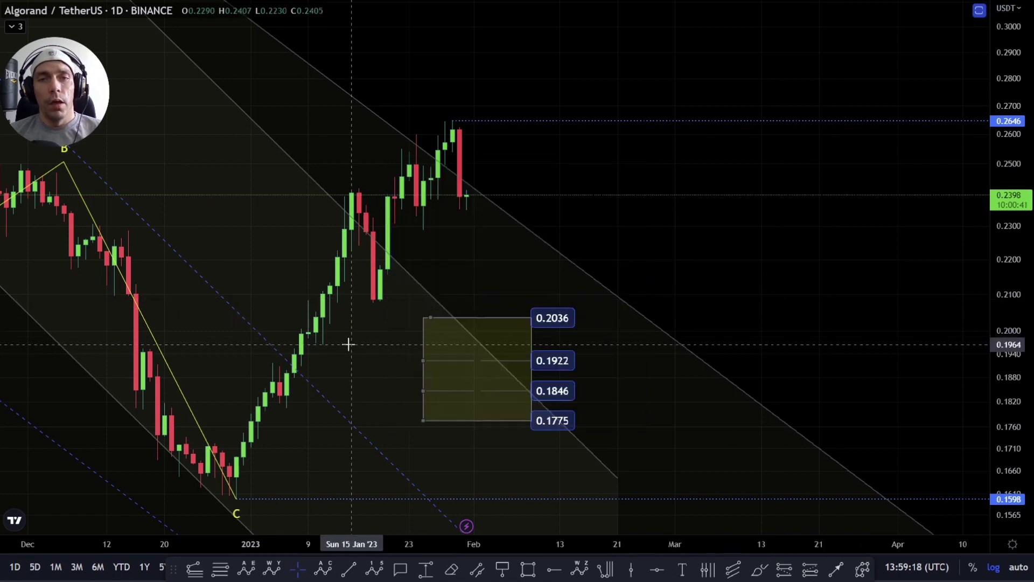